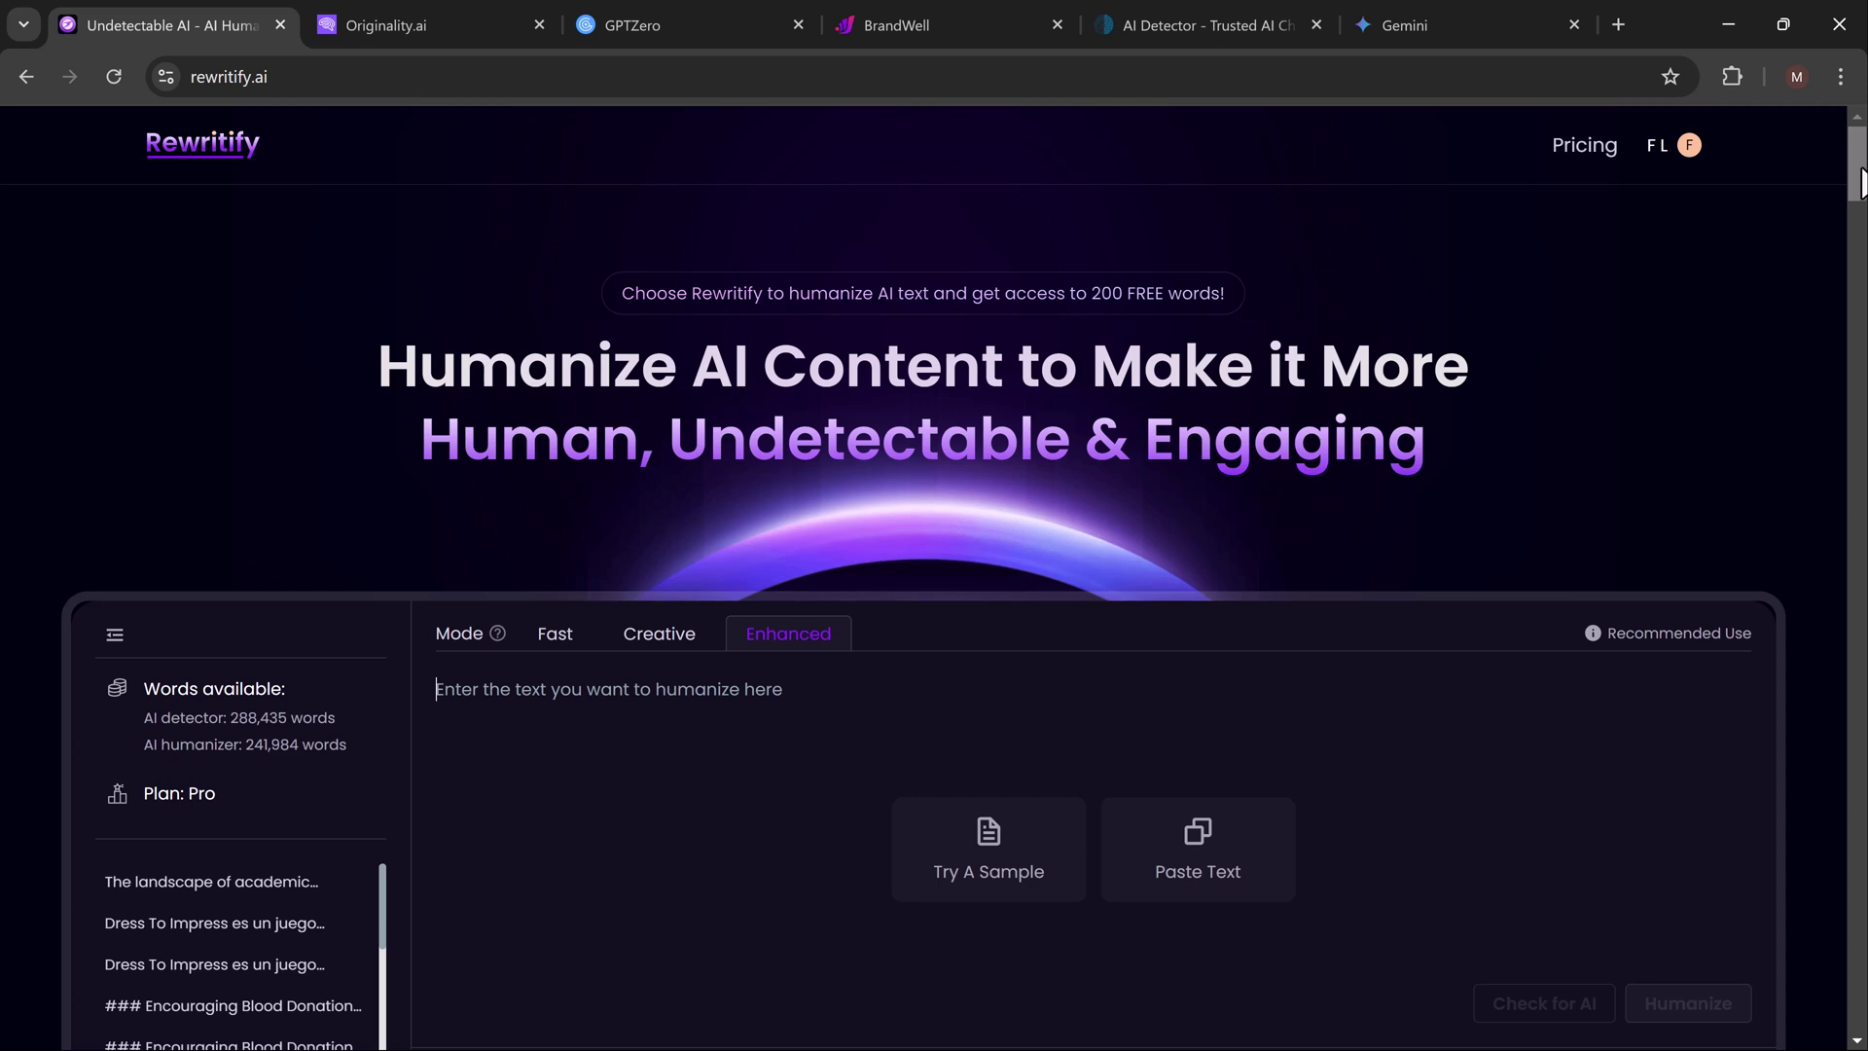
Scroll through the Rewritify landing page to look over the humanizer, adjusting screen brightness.
{"action": "left_click_drag", "start_coordinate": [1860, 170], "coordinate": [1860, 203]}
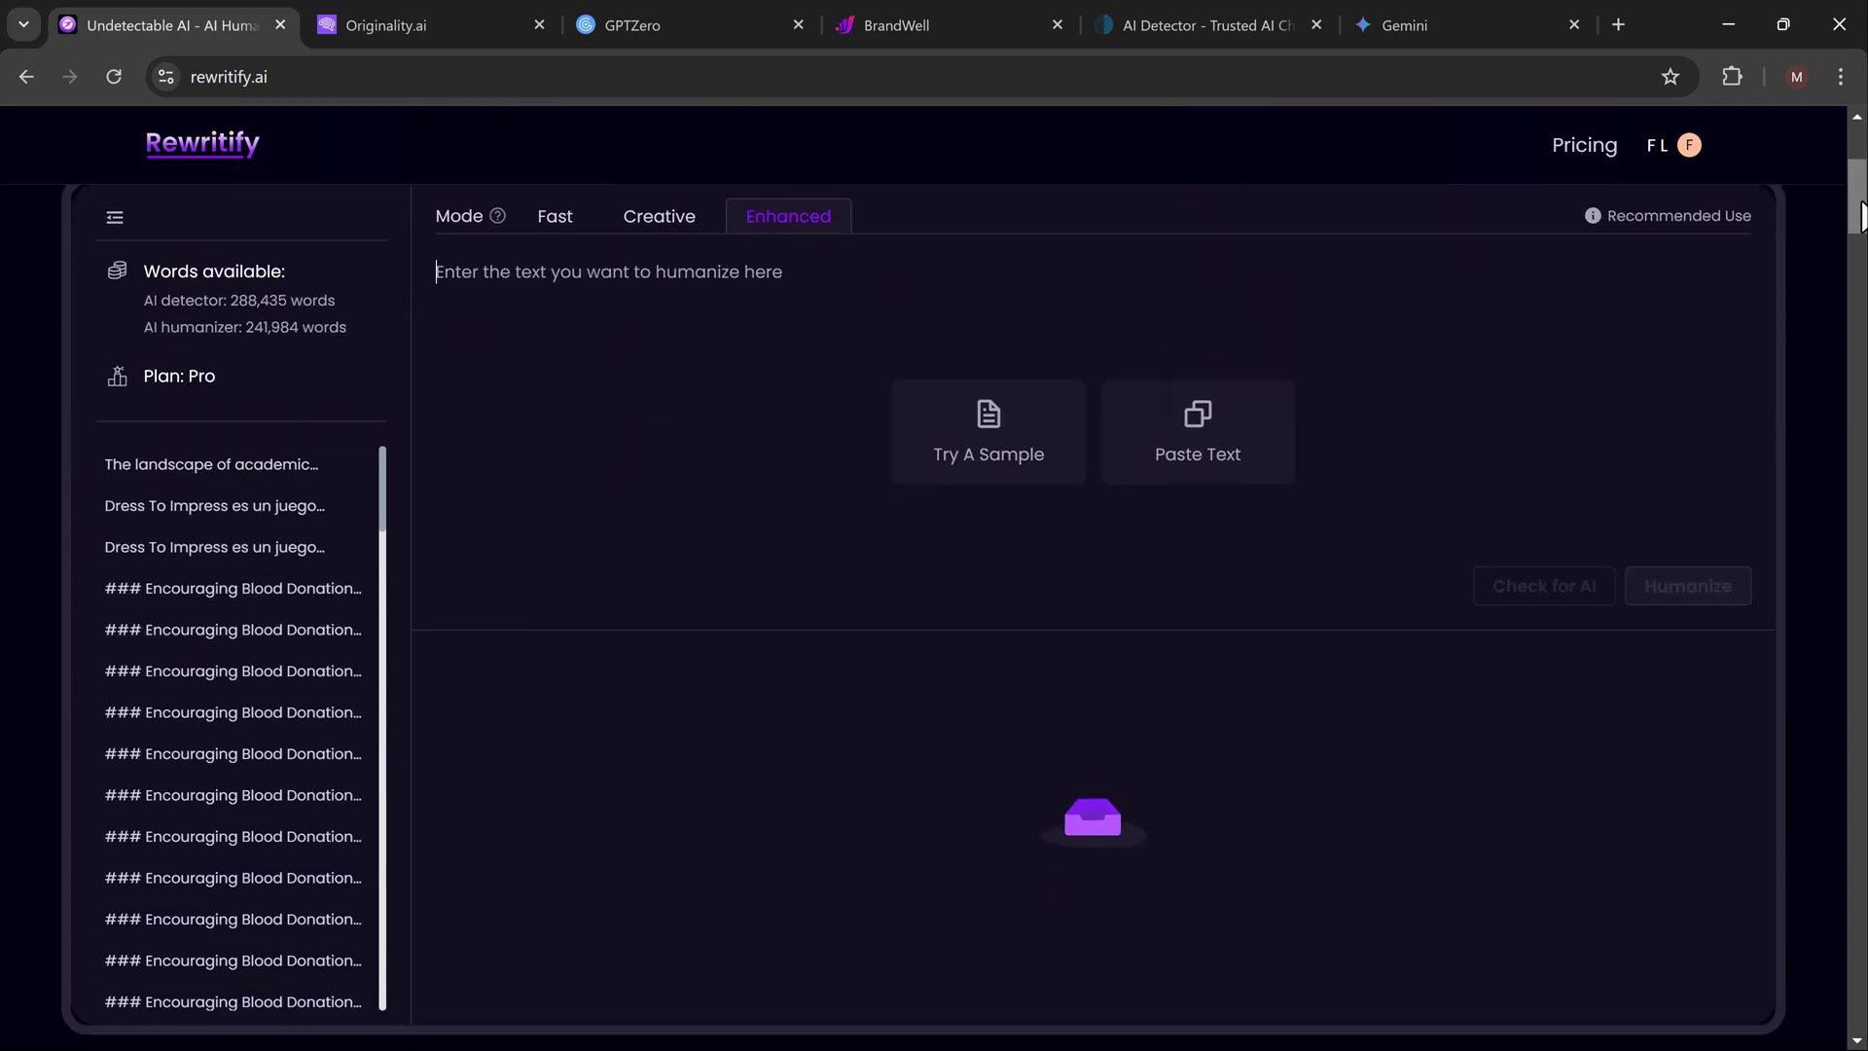
{"action": "left_click_drag", "start_coordinate": [1860, 216], "coordinate": [1860, 294]}
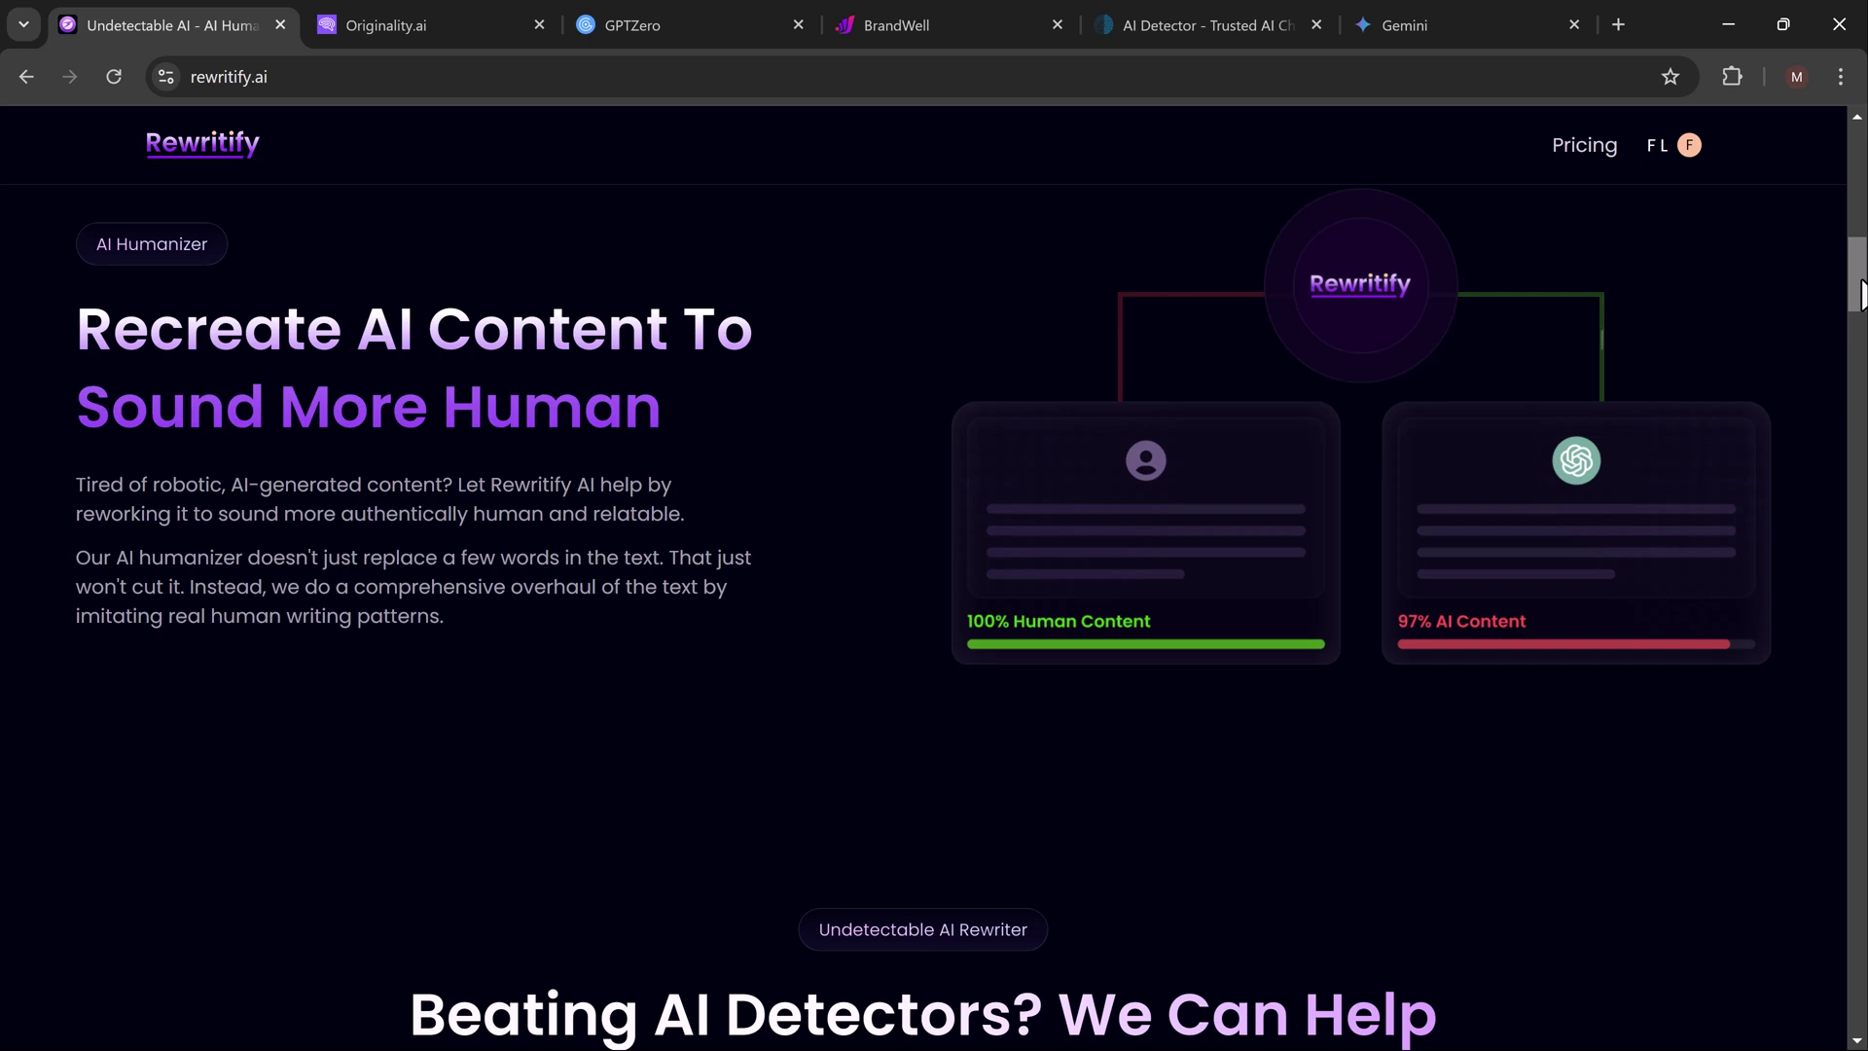
{"action": "left_click_drag", "start_coordinate": [1860, 294], "coordinate": [1860, 375]}
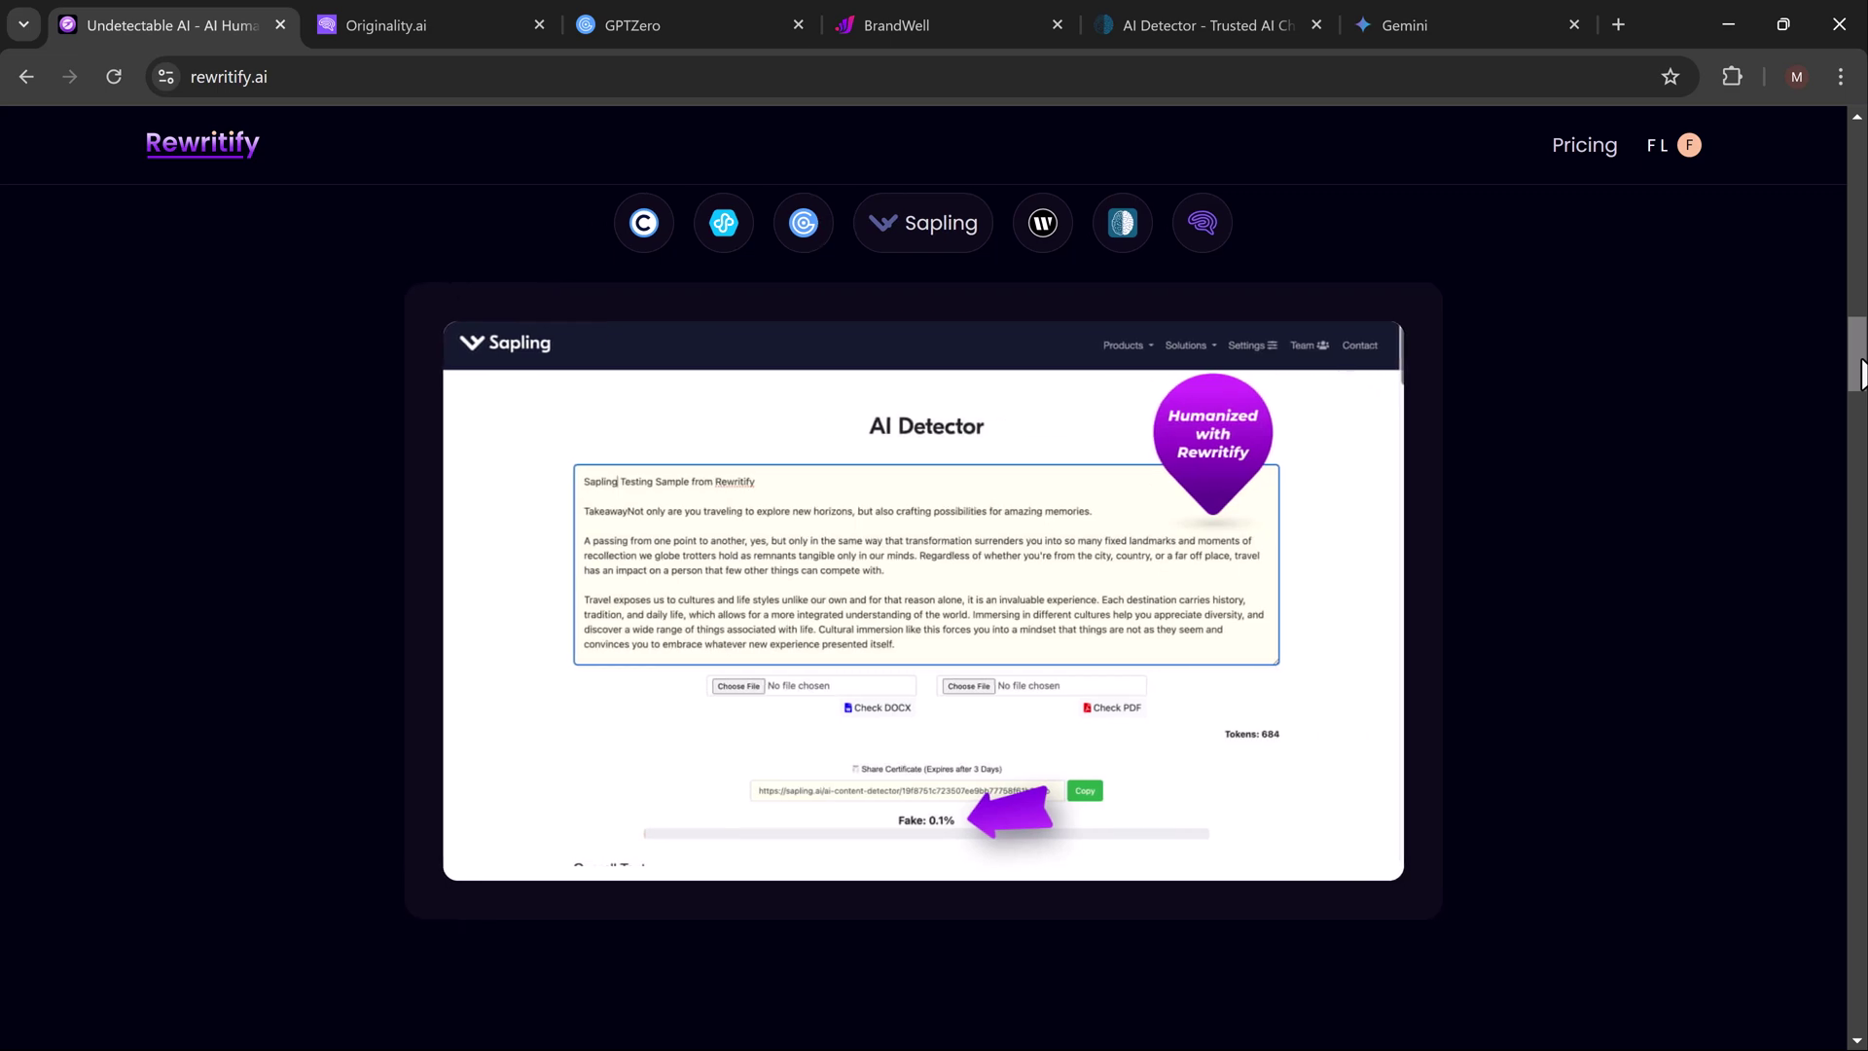
{"action": "left_click_drag", "start_coordinate": [1860, 375], "coordinate": [1860, 505]}
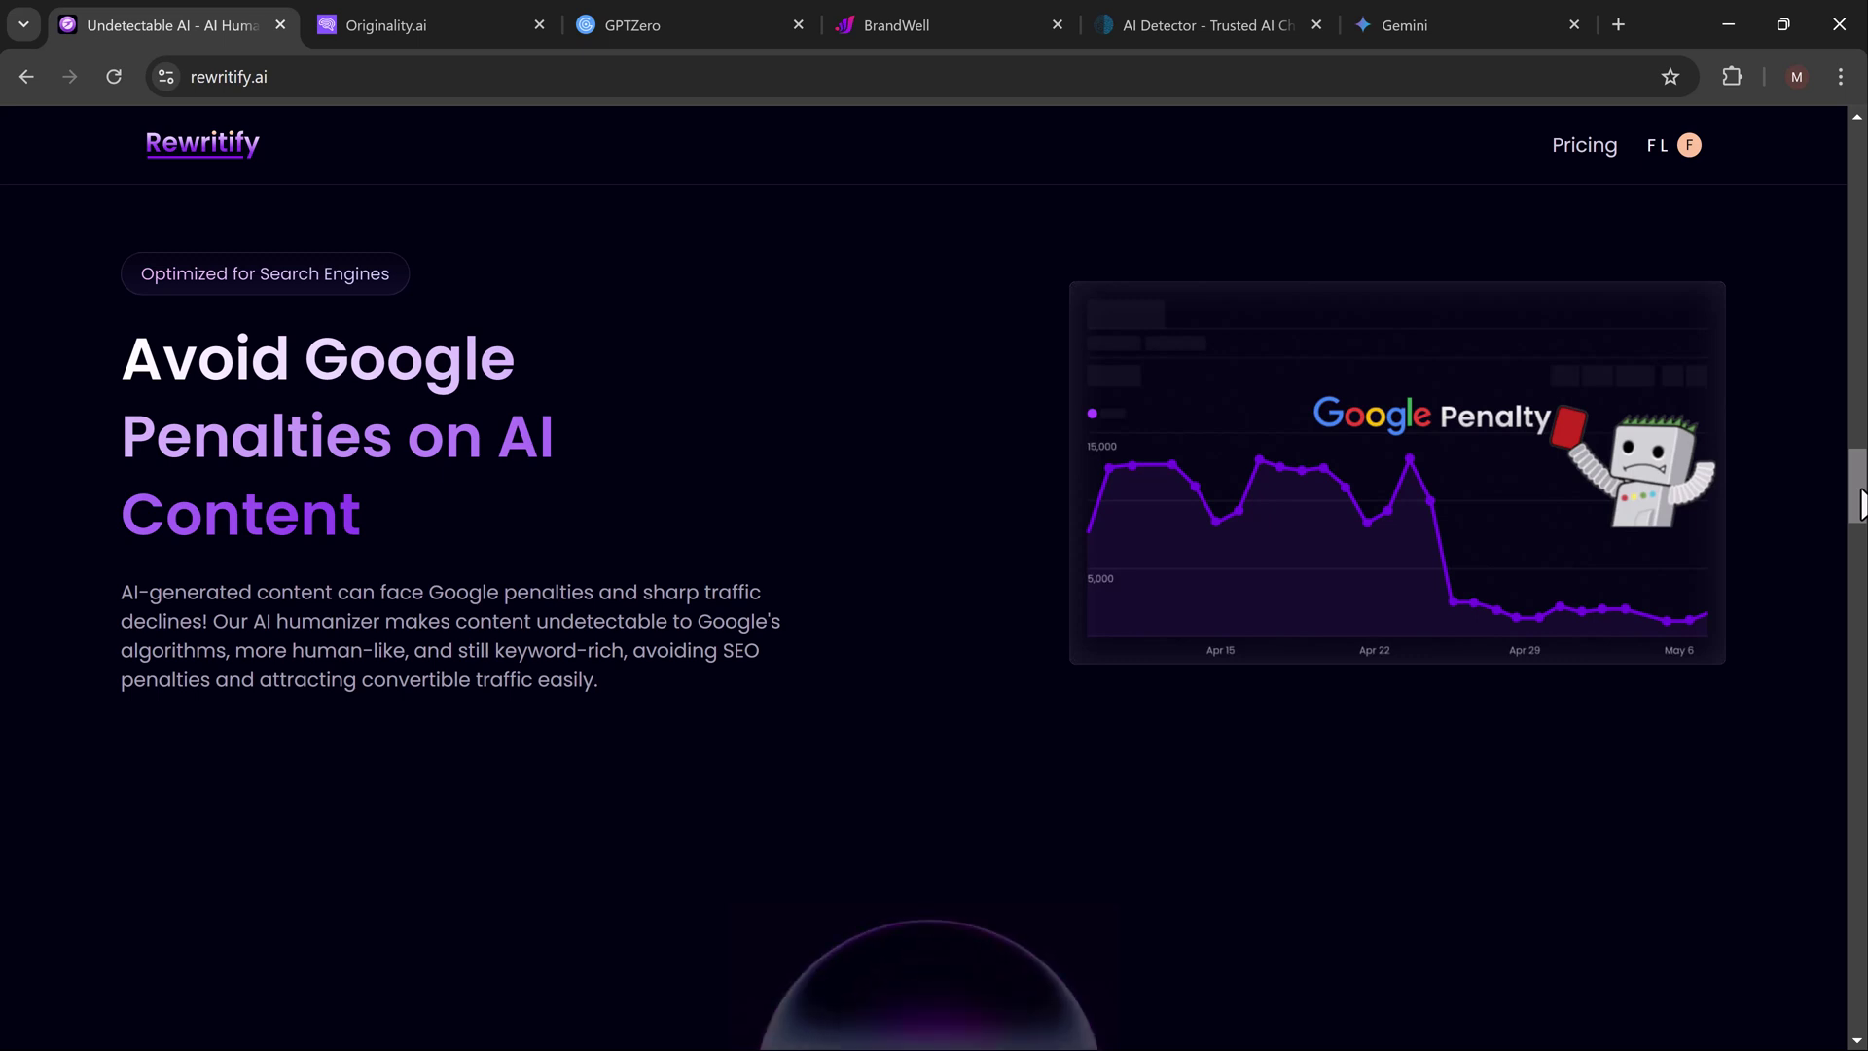
{"action": "key", "text": "XF86MonBrightnessDown"}
{"action": "key", "text": "XF86MonBrightnessUp"}
{"action": "left_click_drag", "start_coordinate": [1860, 503], "coordinate": [1863, 214]}
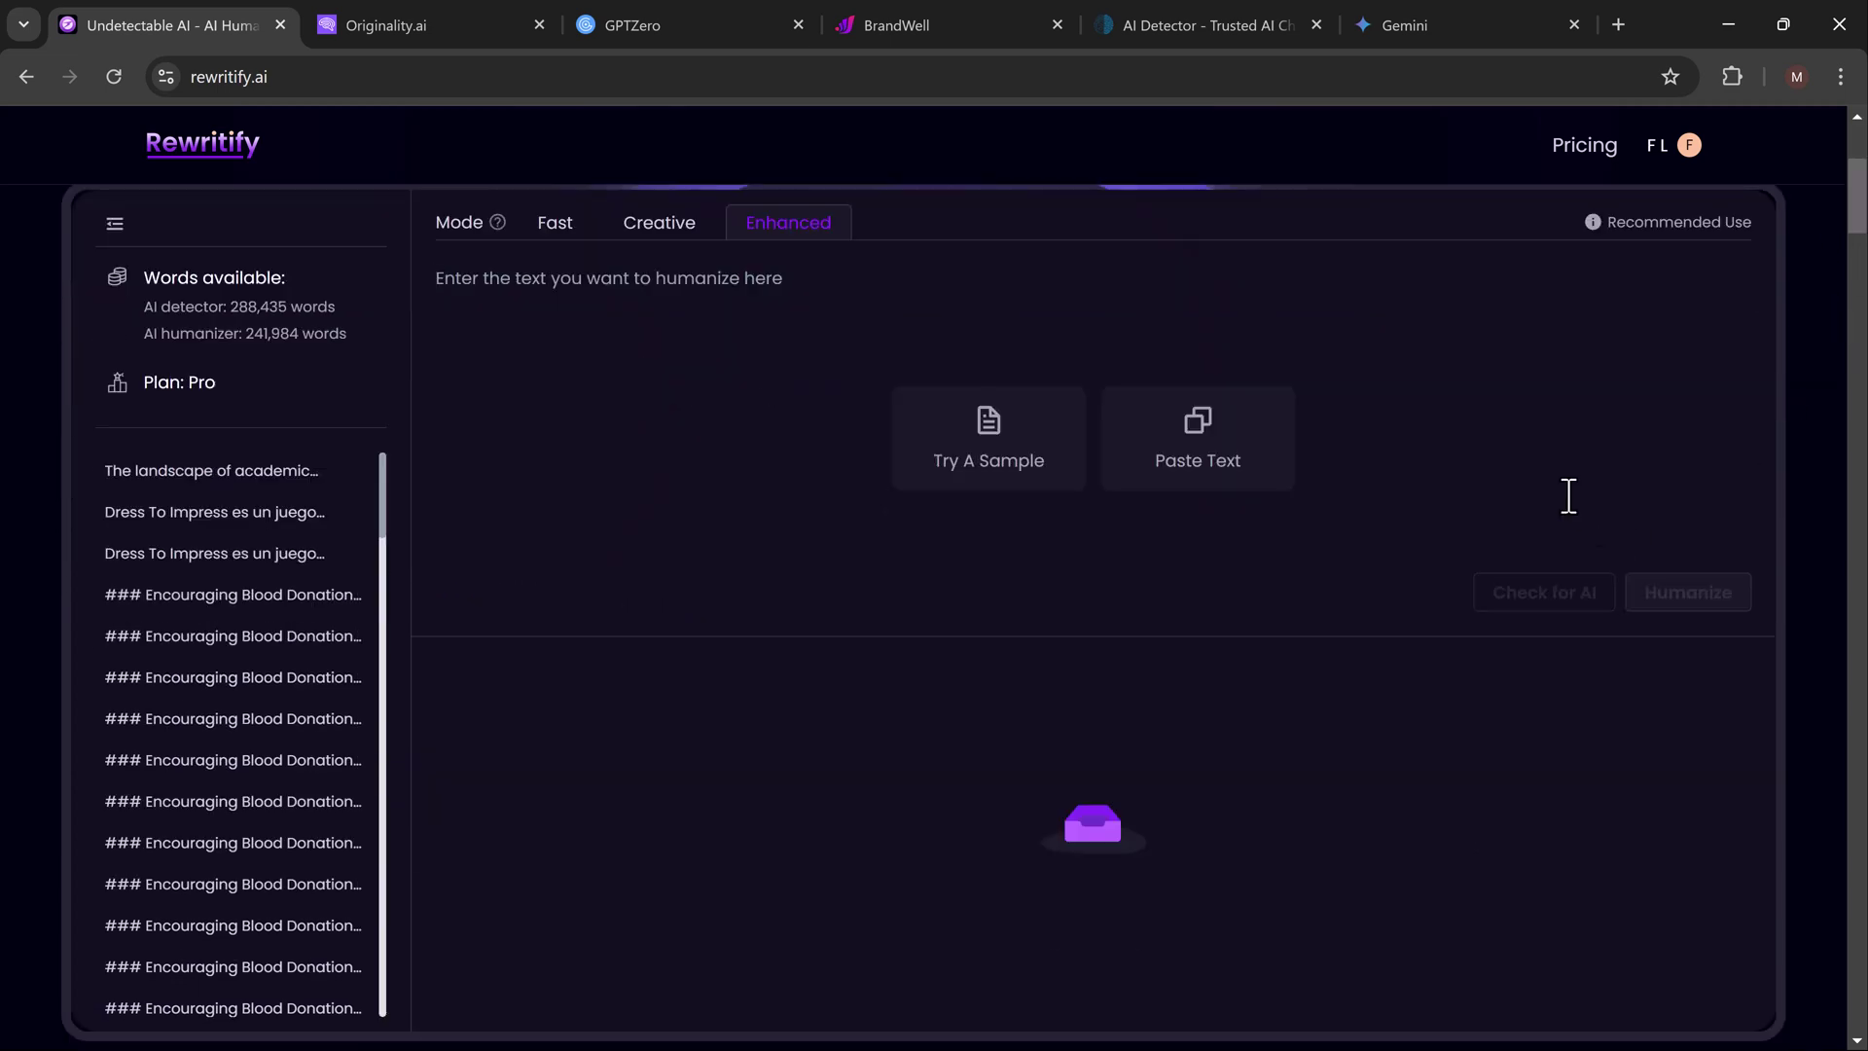
Ask Gemini to 'Write eassy on internet in 300 words'.
{"action": "left_click", "coordinate": [1430, 26]}
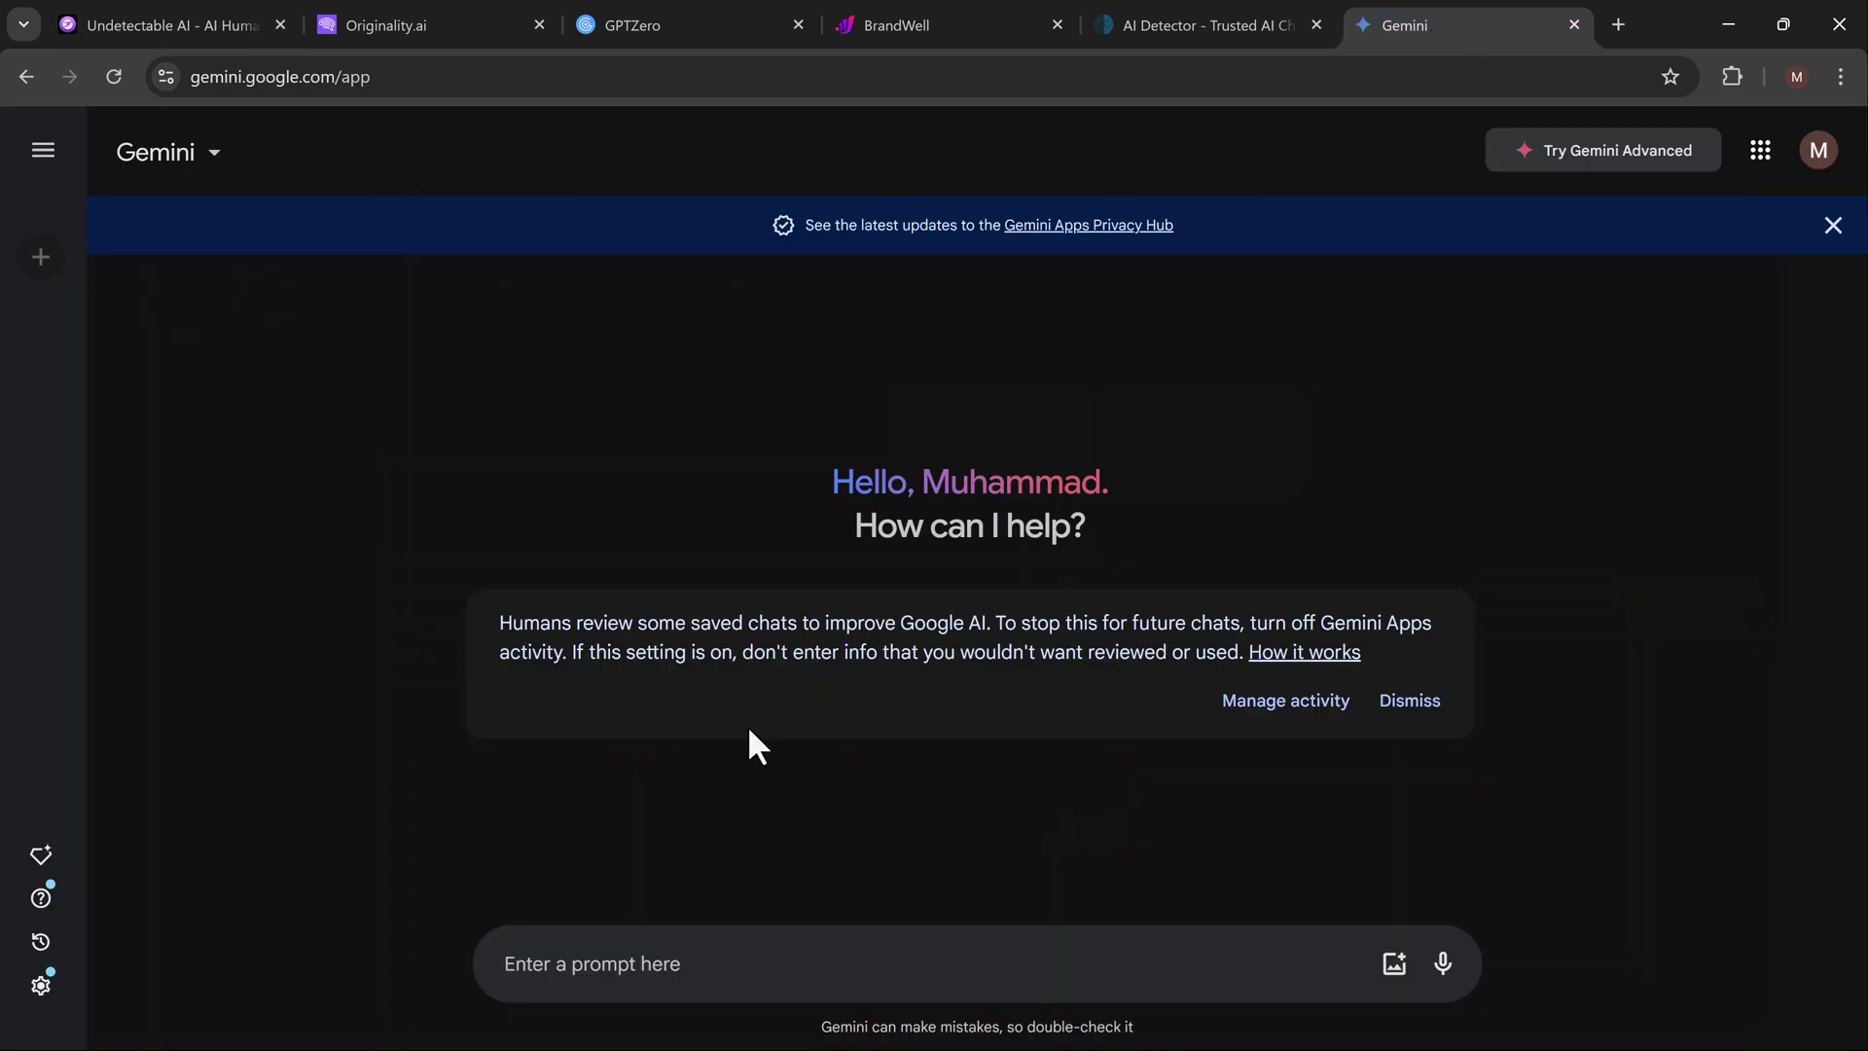
{"action": "type", "text": "Write "}
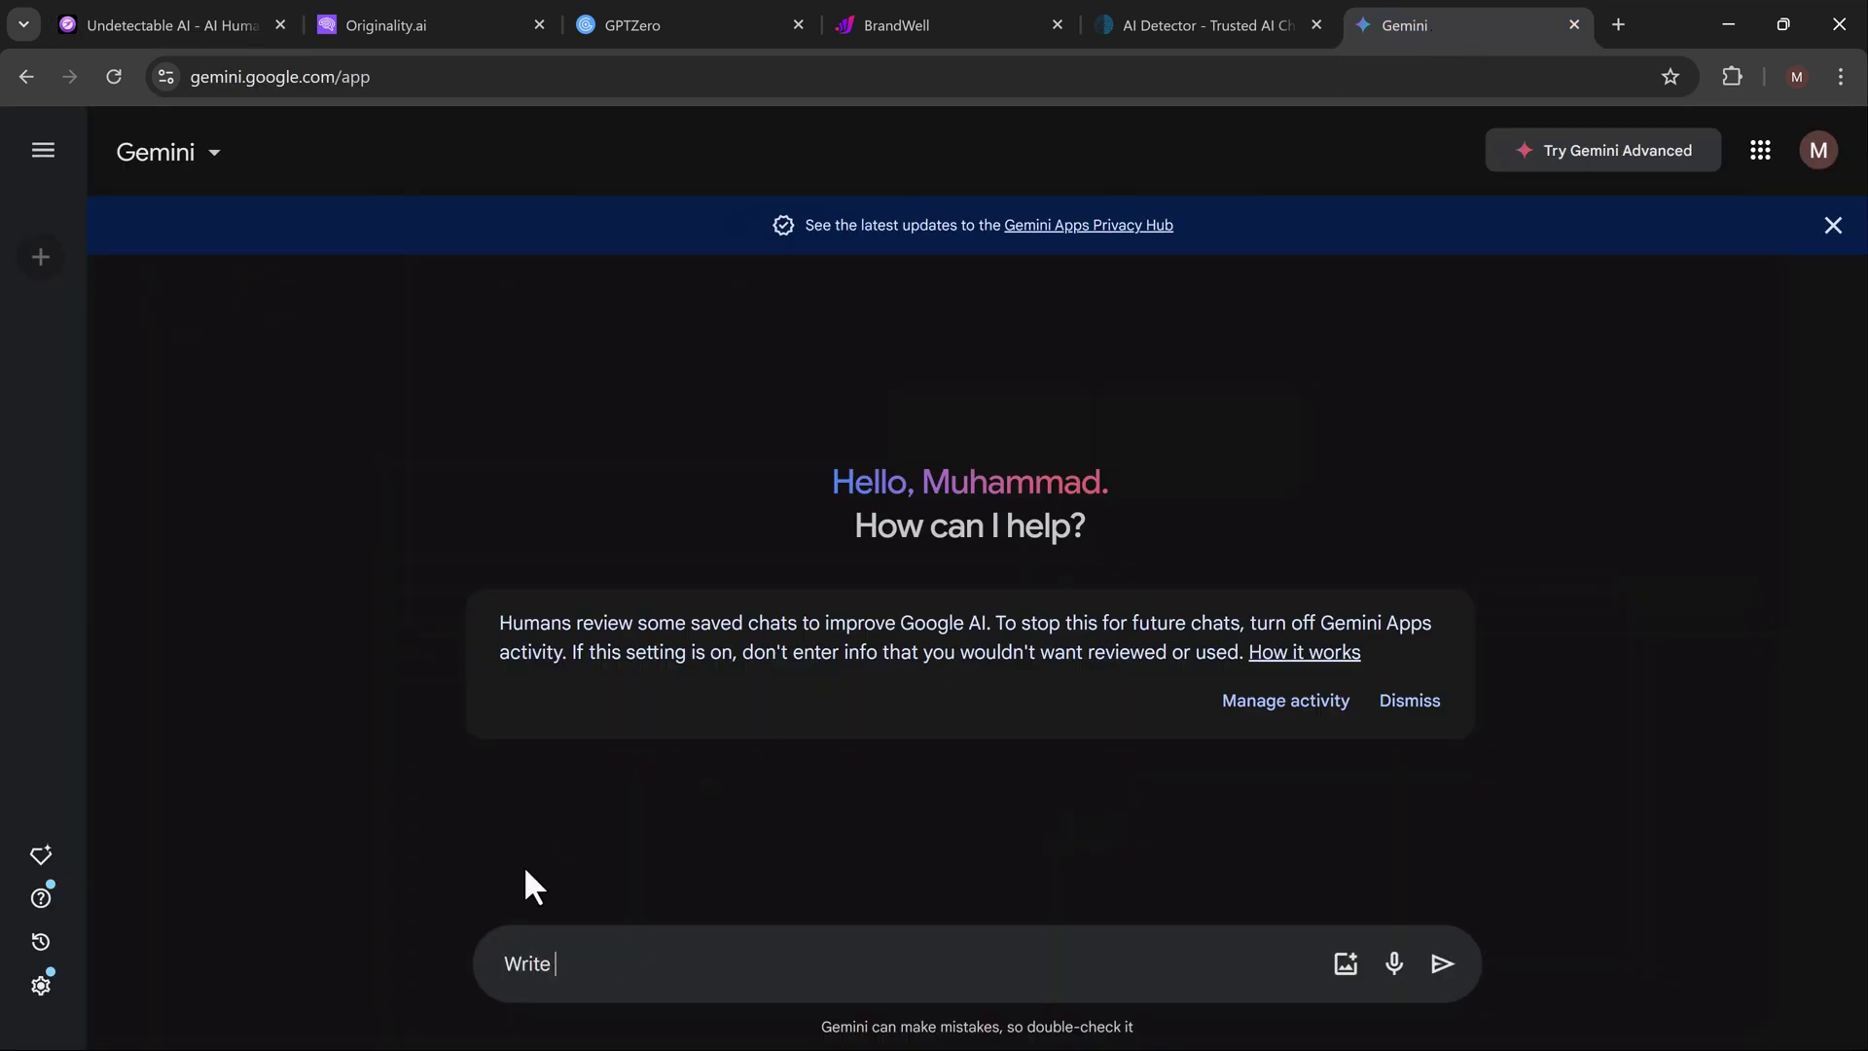
{"action": "type", "text": "eassy on internet in 300 words"}
{"action": "key", "text": "Return"}
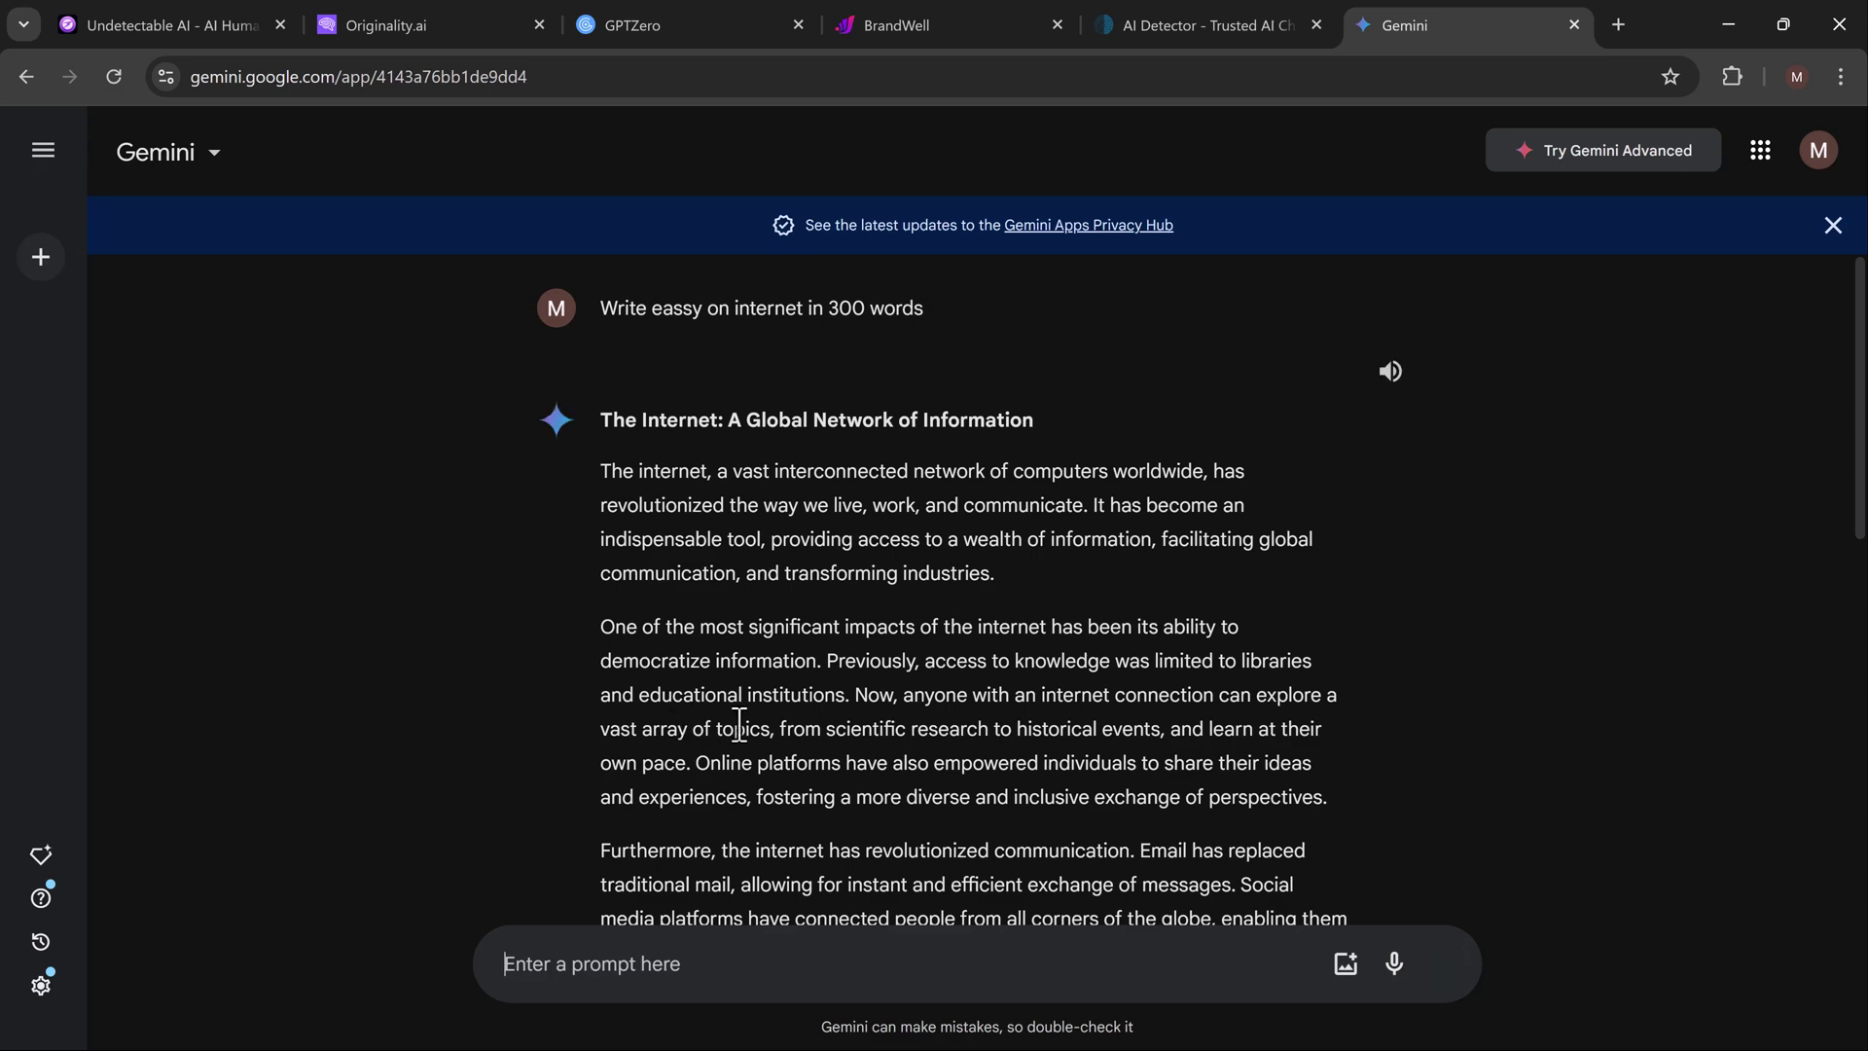
Copy Gemini's generated essay 'The Internet: A Global Network of Information'.
{"action": "scroll", "coordinate": [739, 724], "scroll_direction": "down", "scroll_amount": 9}
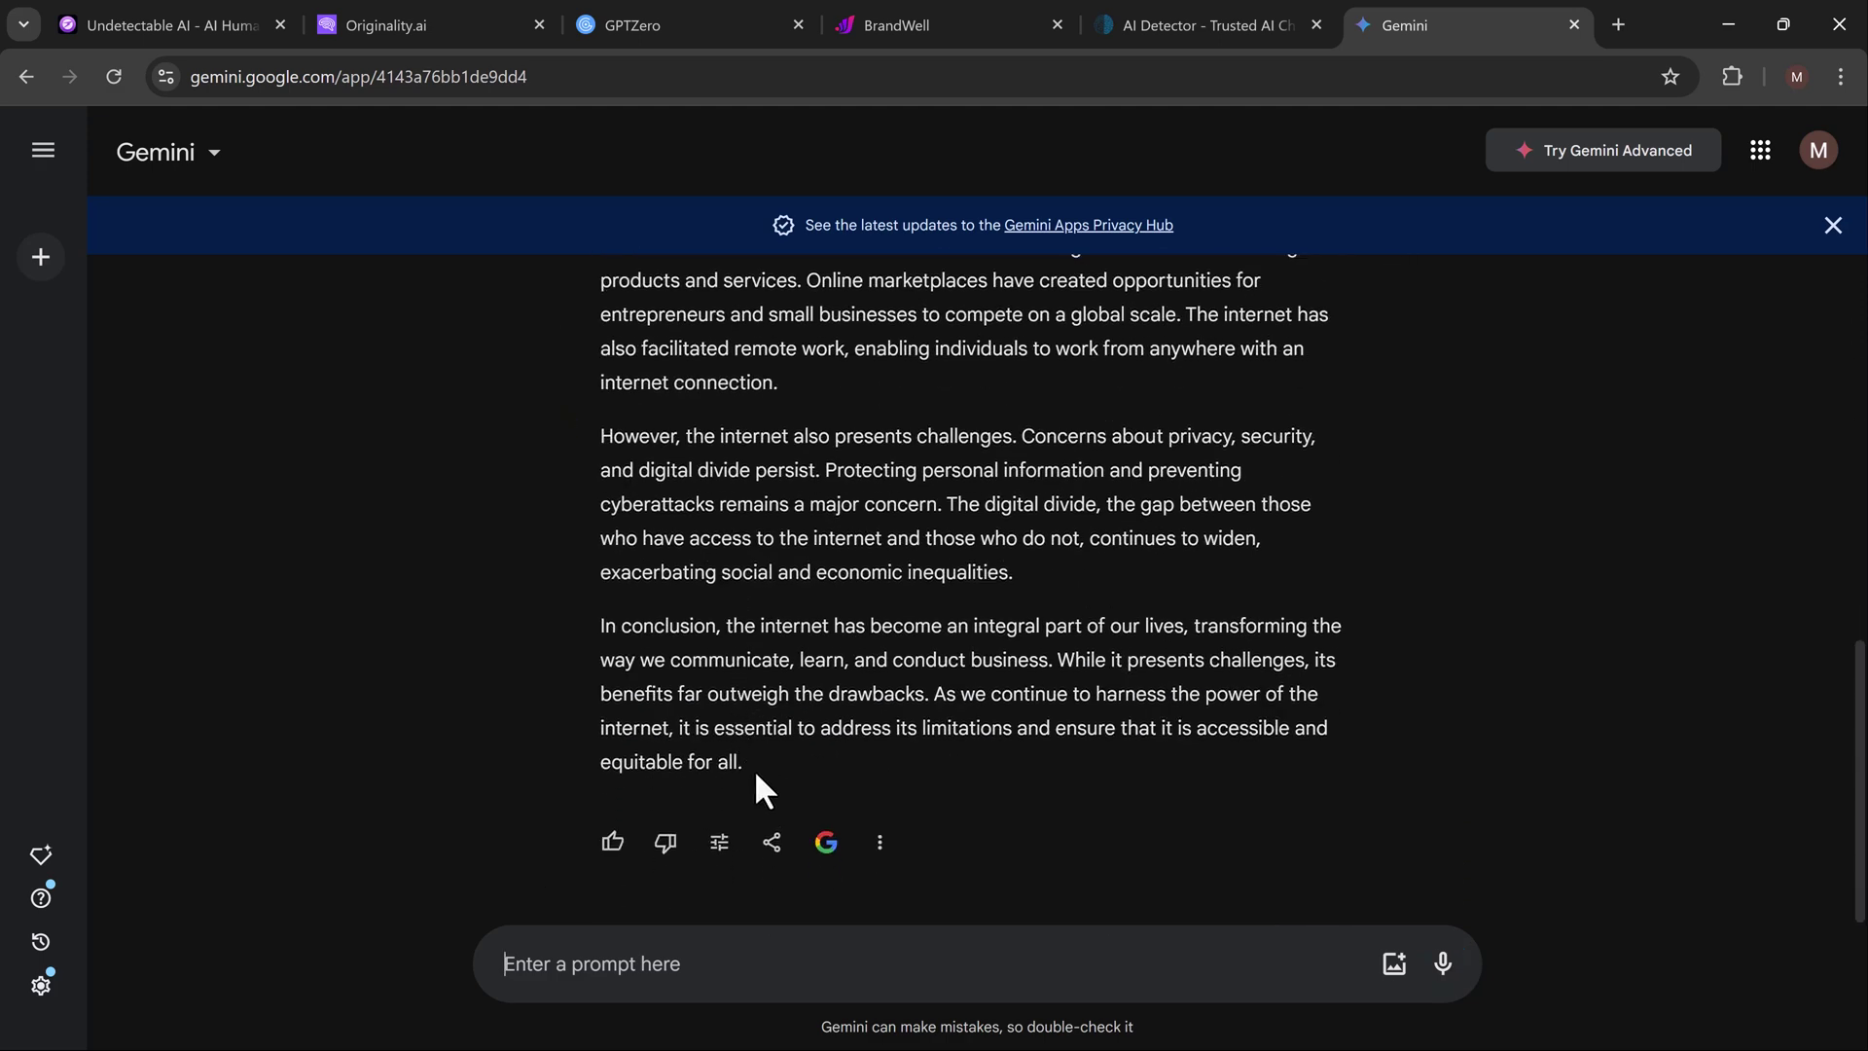
{"action": "left_click_drag", "start_coordinate": [755, 769], "coordinate": [581, 477]}
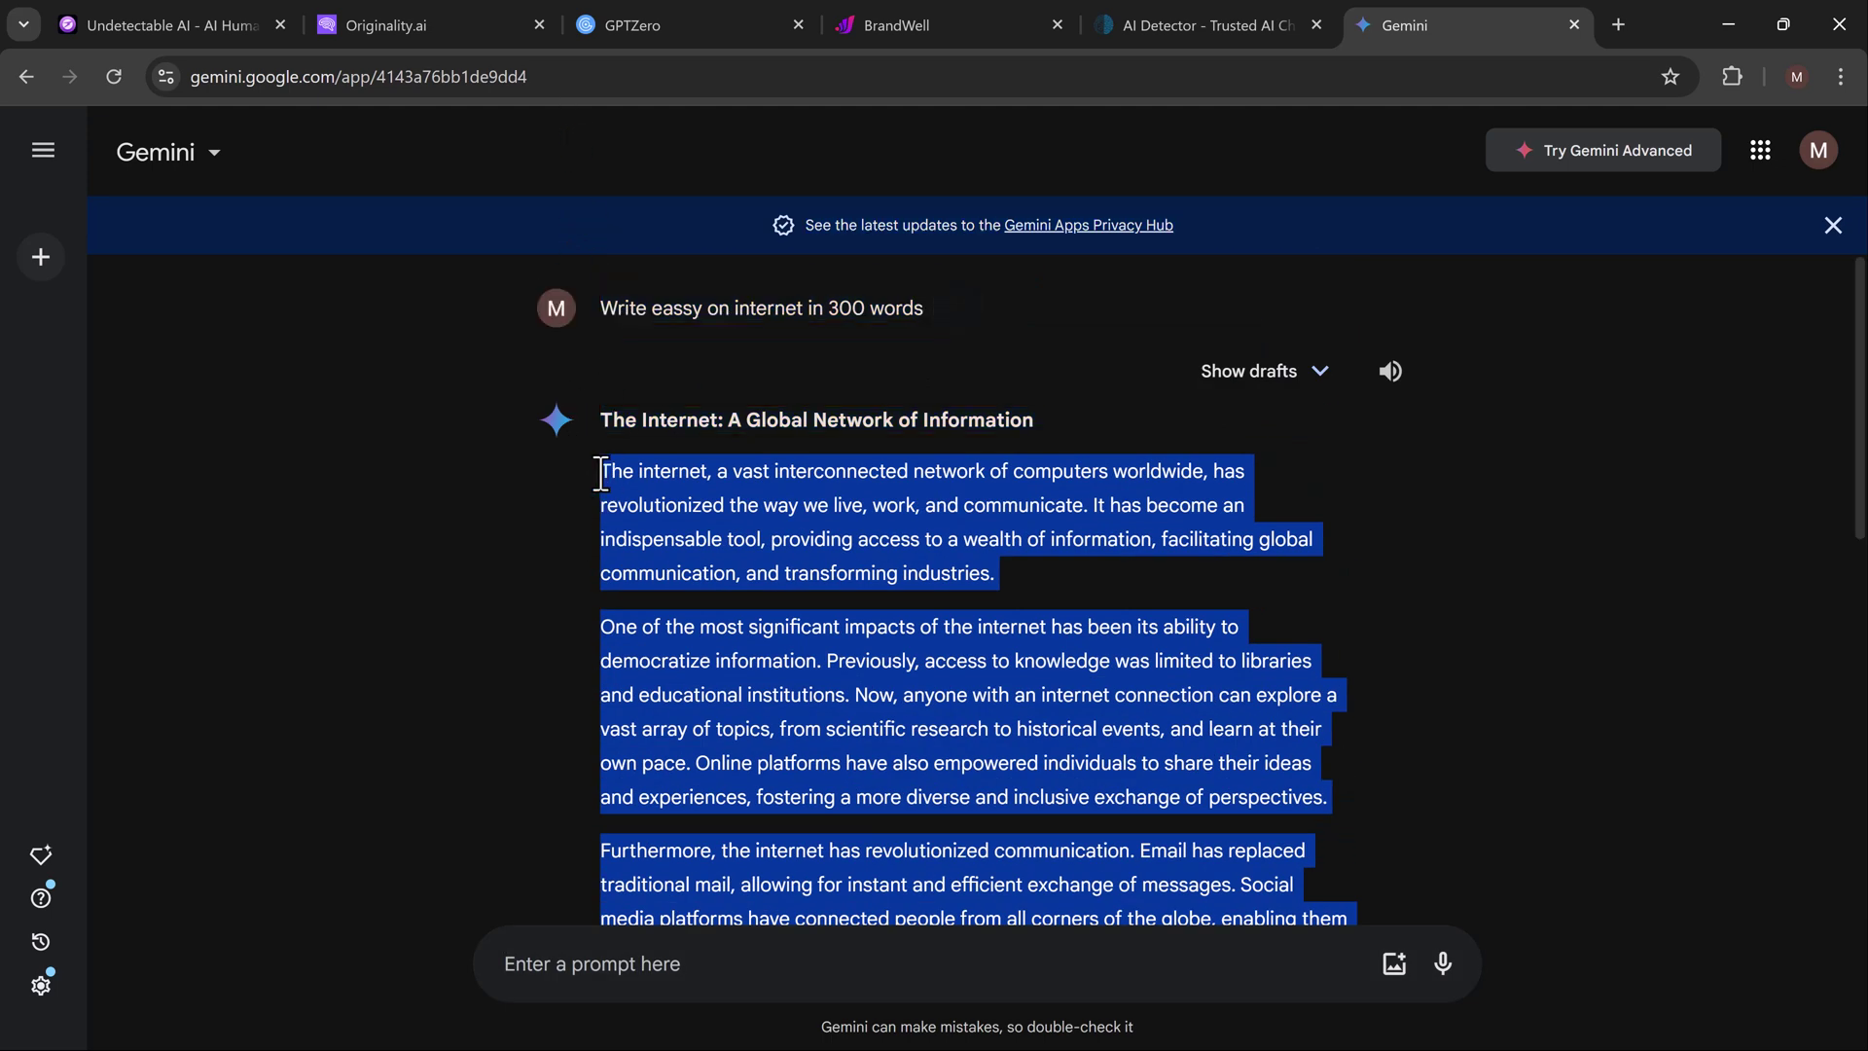
{"action": "right_click", "coordinate": [669, 478]}
{"action": "left_click", "coordinate": [732, 504]}
{"action": "left_click", "coordinate": [358, 20]}
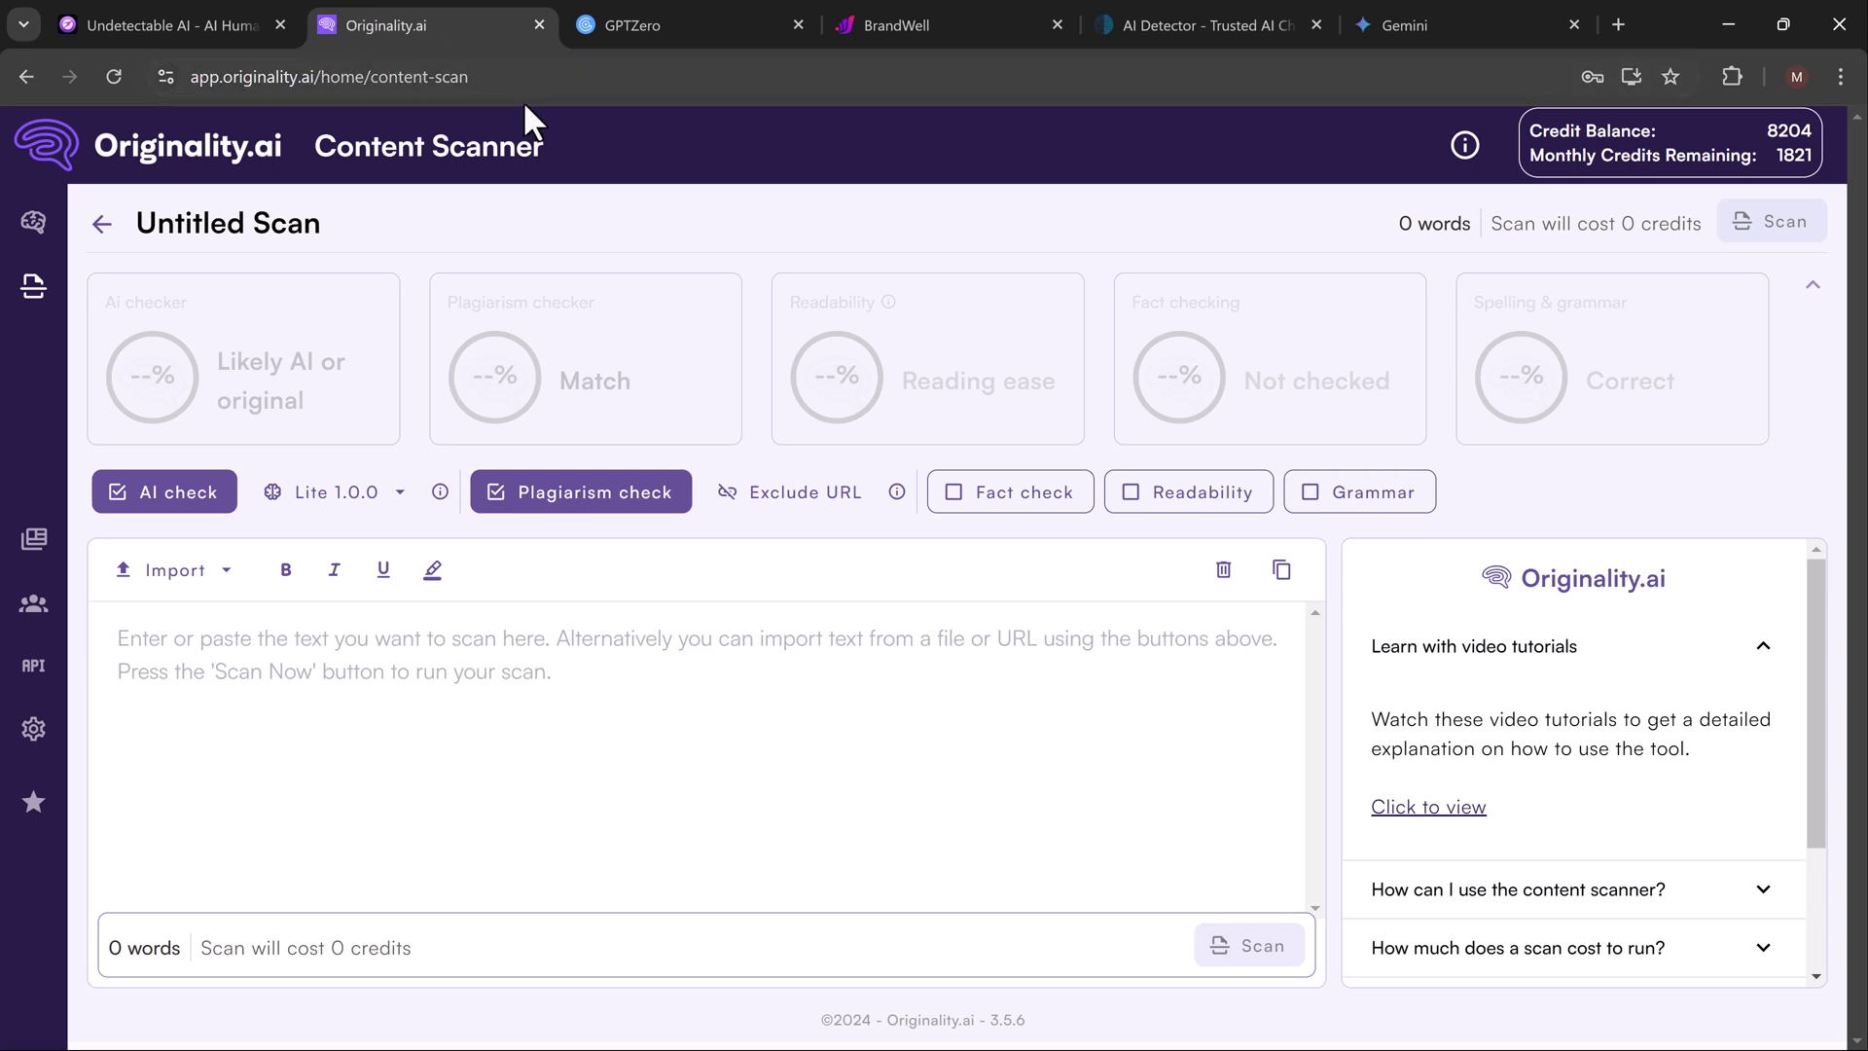
Paste the 354-word essay into Originality.ai and scan it: 100% Likely AI, 11% plagiarism.
{"action": "right_click", "coordinate": [367, 676]}
{"action": "left_click", "coordinate": [440, 343]}
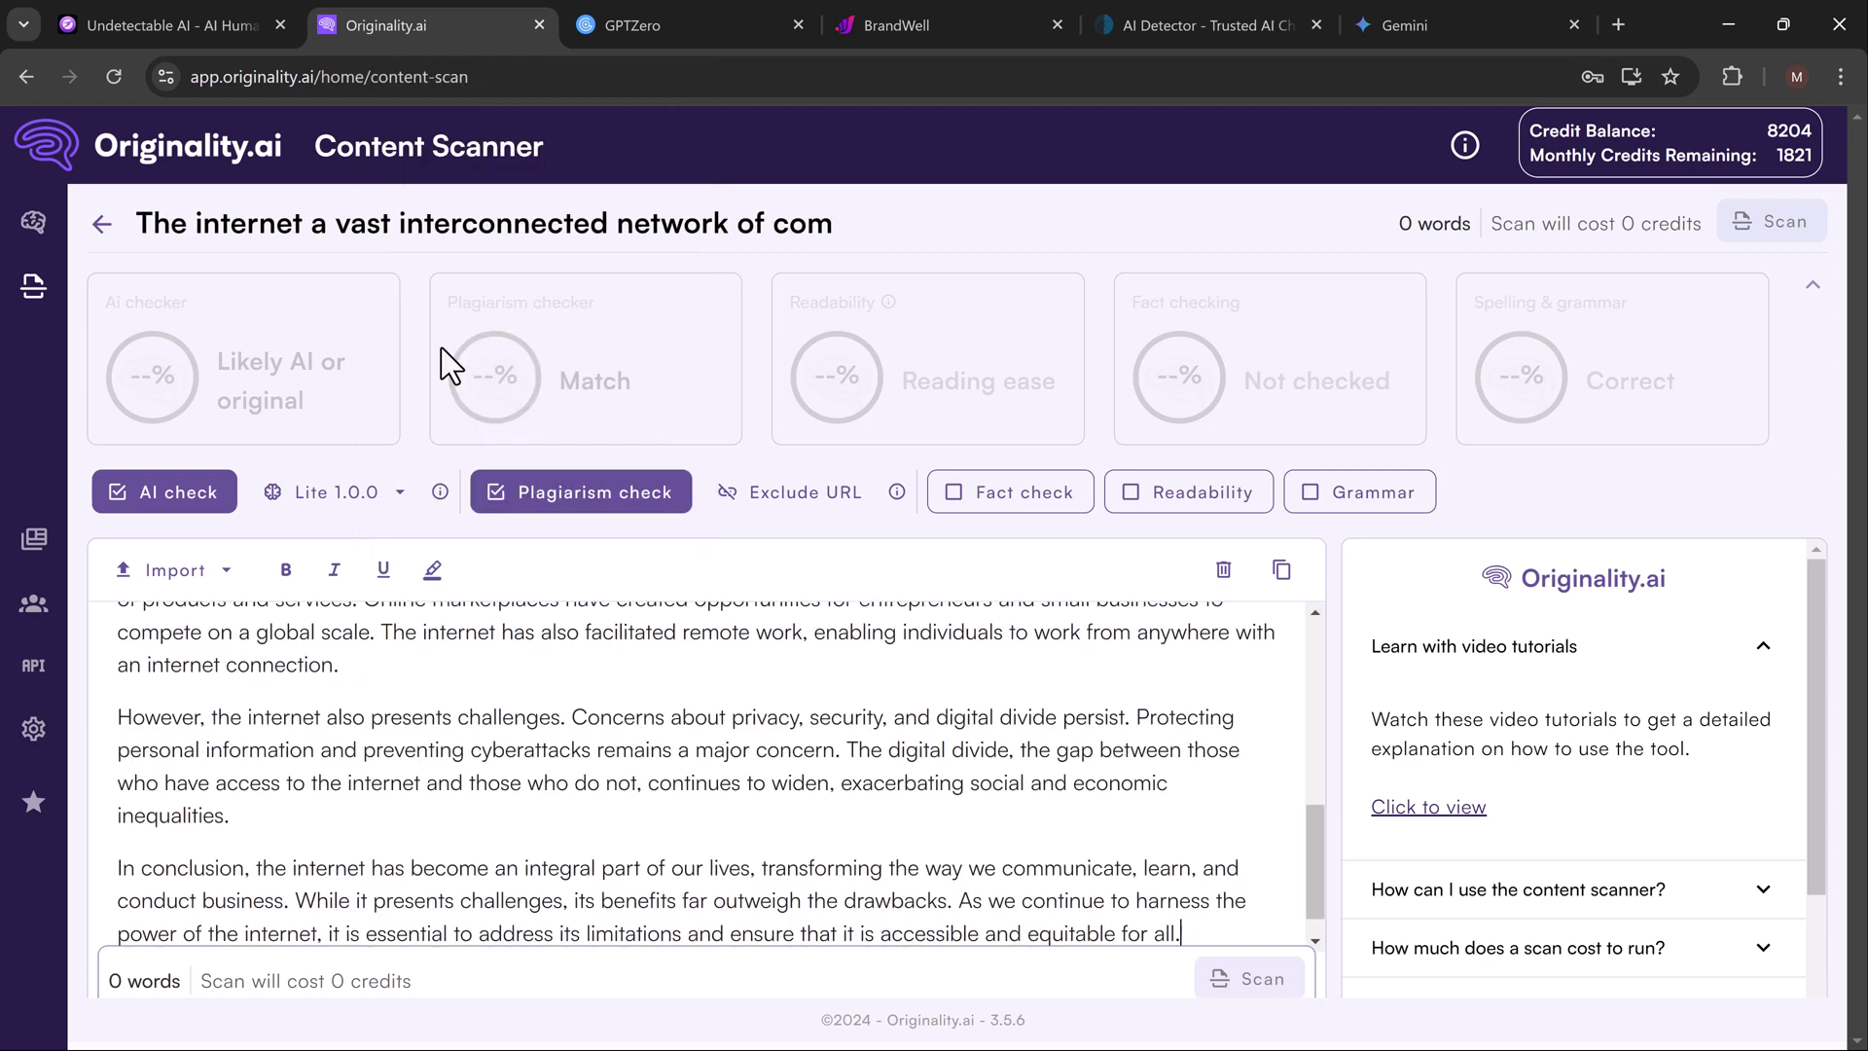
{"action": "scroll", "coordinate": [804, 721], "scroll_direction": "down", "scroll_amount": 1}
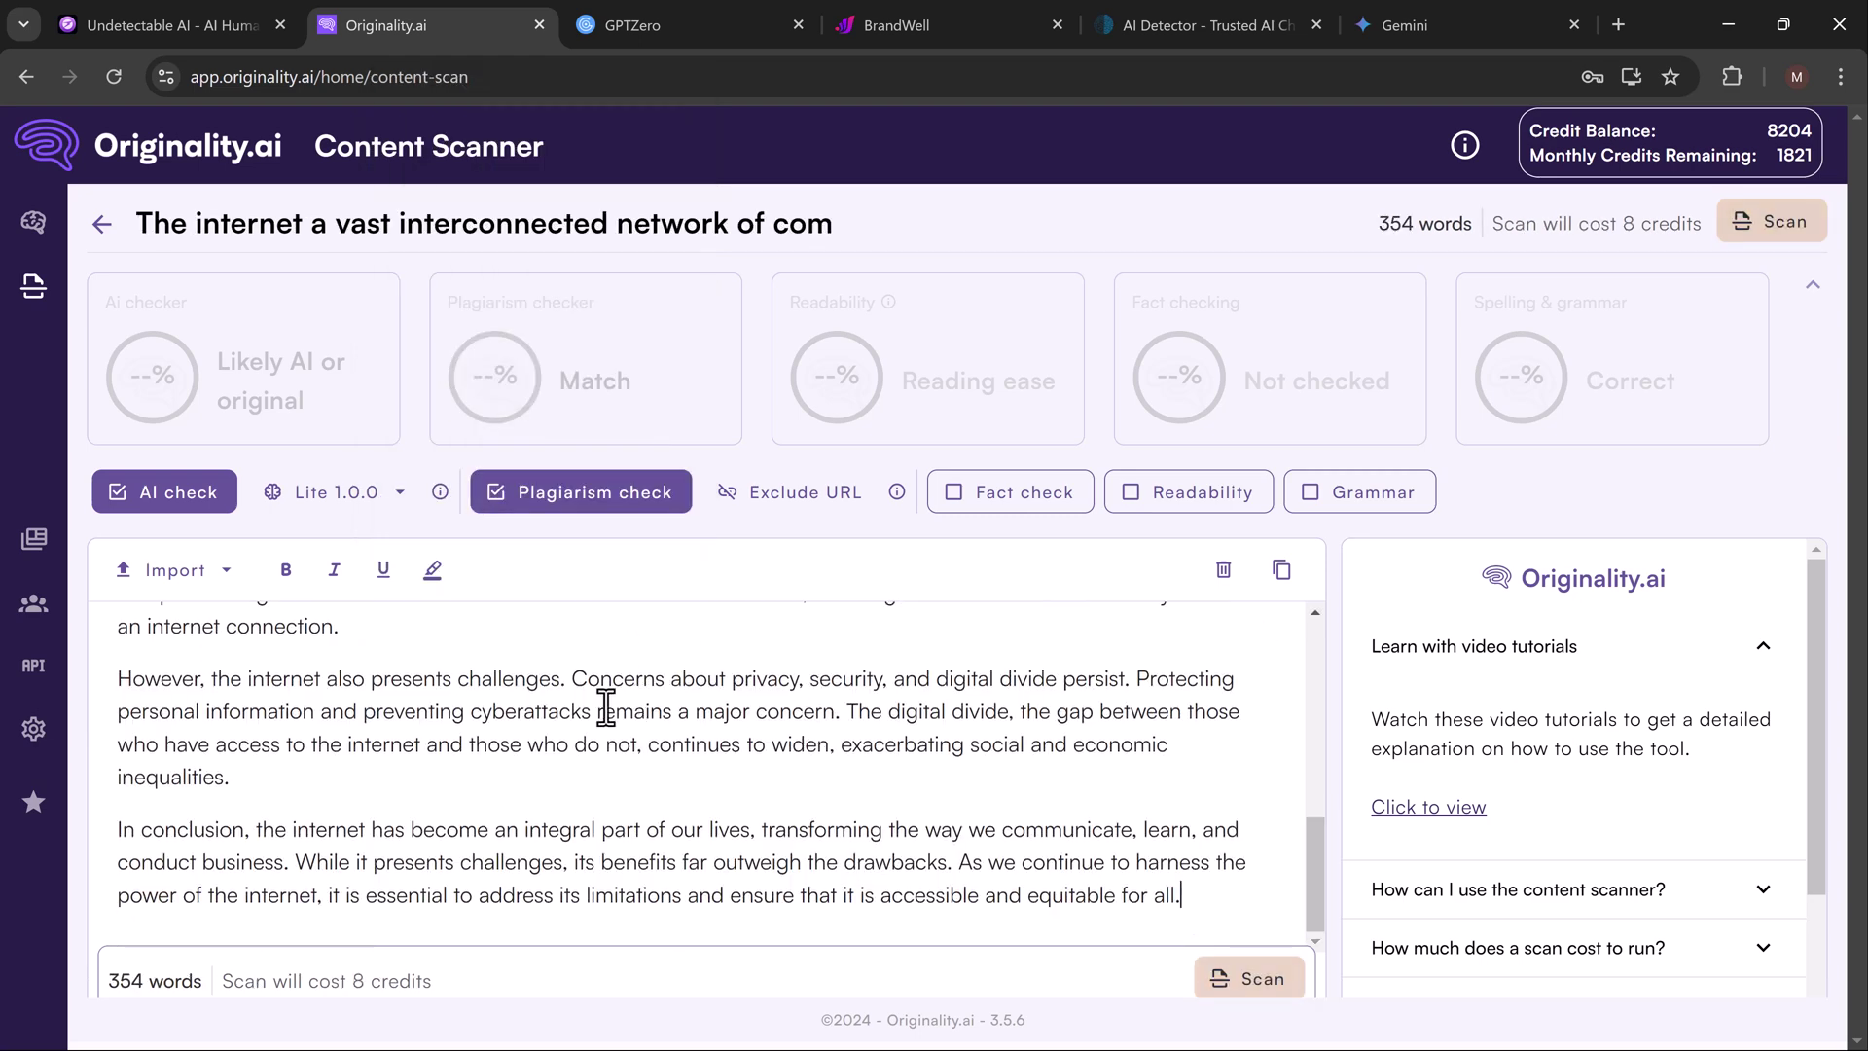
{"action": "left_click", "coordinate": [1252, 981]}
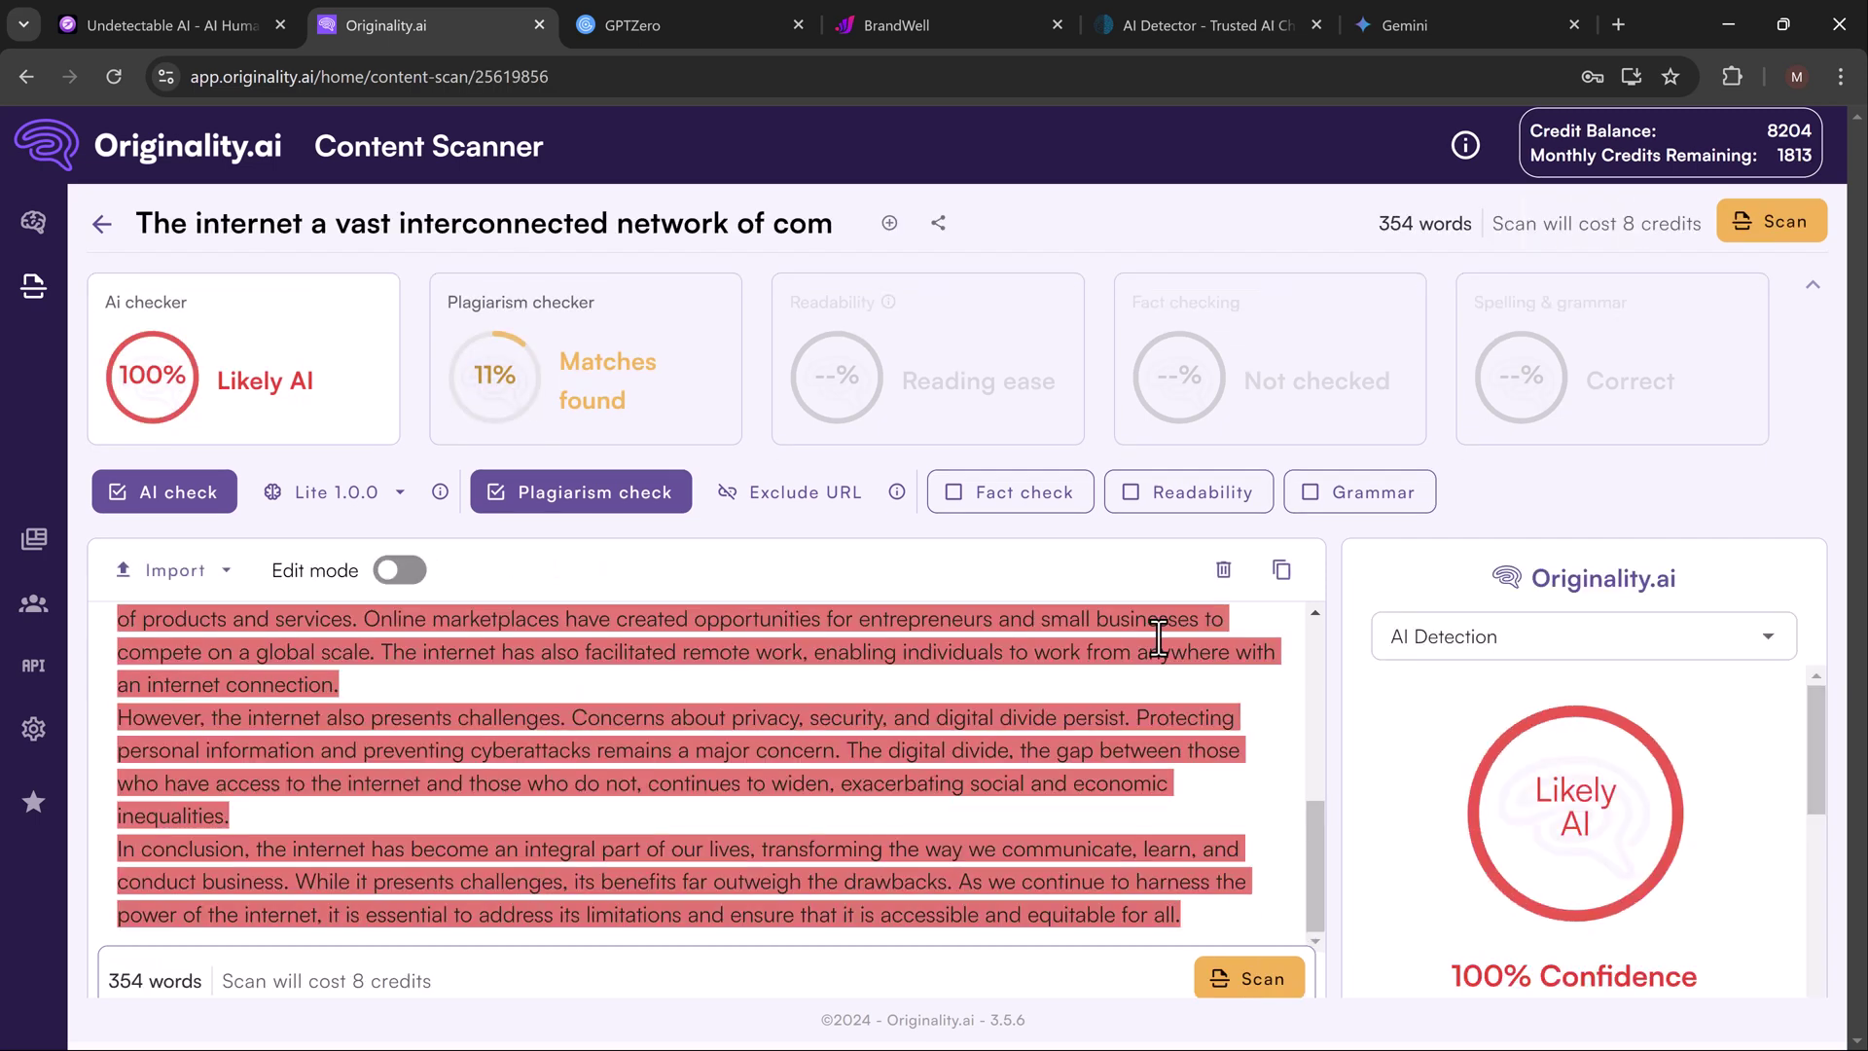
{"action": "scroll", "coordinate": [1509, 697], "scroll_direction": "down", "scroll_amount": 2}
{"action": "scroll", "coordinate": [1554, 805], "scroll_direction": "up", "scroll_amount": 1}
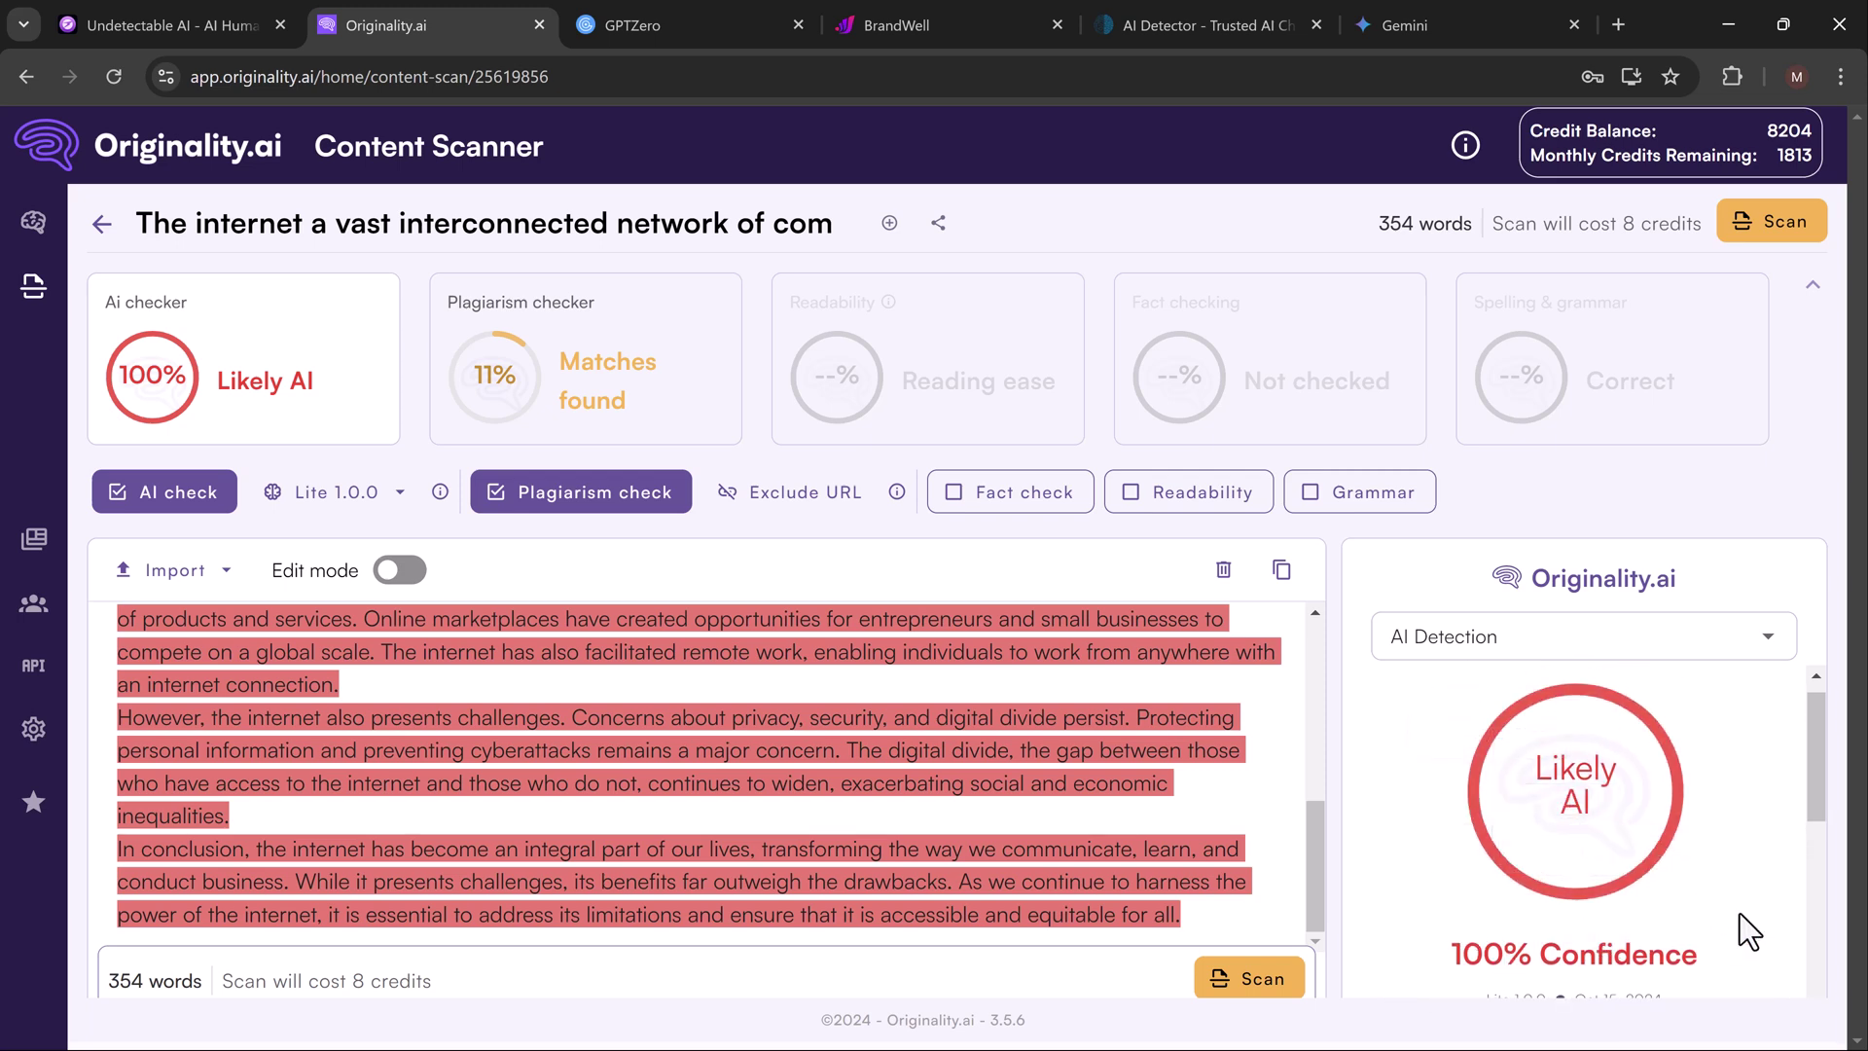
Paste the essay into GPTZero and run the advanced scan, rated 100% AI generated.
{"action": "left_click", "coordinate": [689, 24]}
{"action": "right_click", "coordinate": [414, 363]}
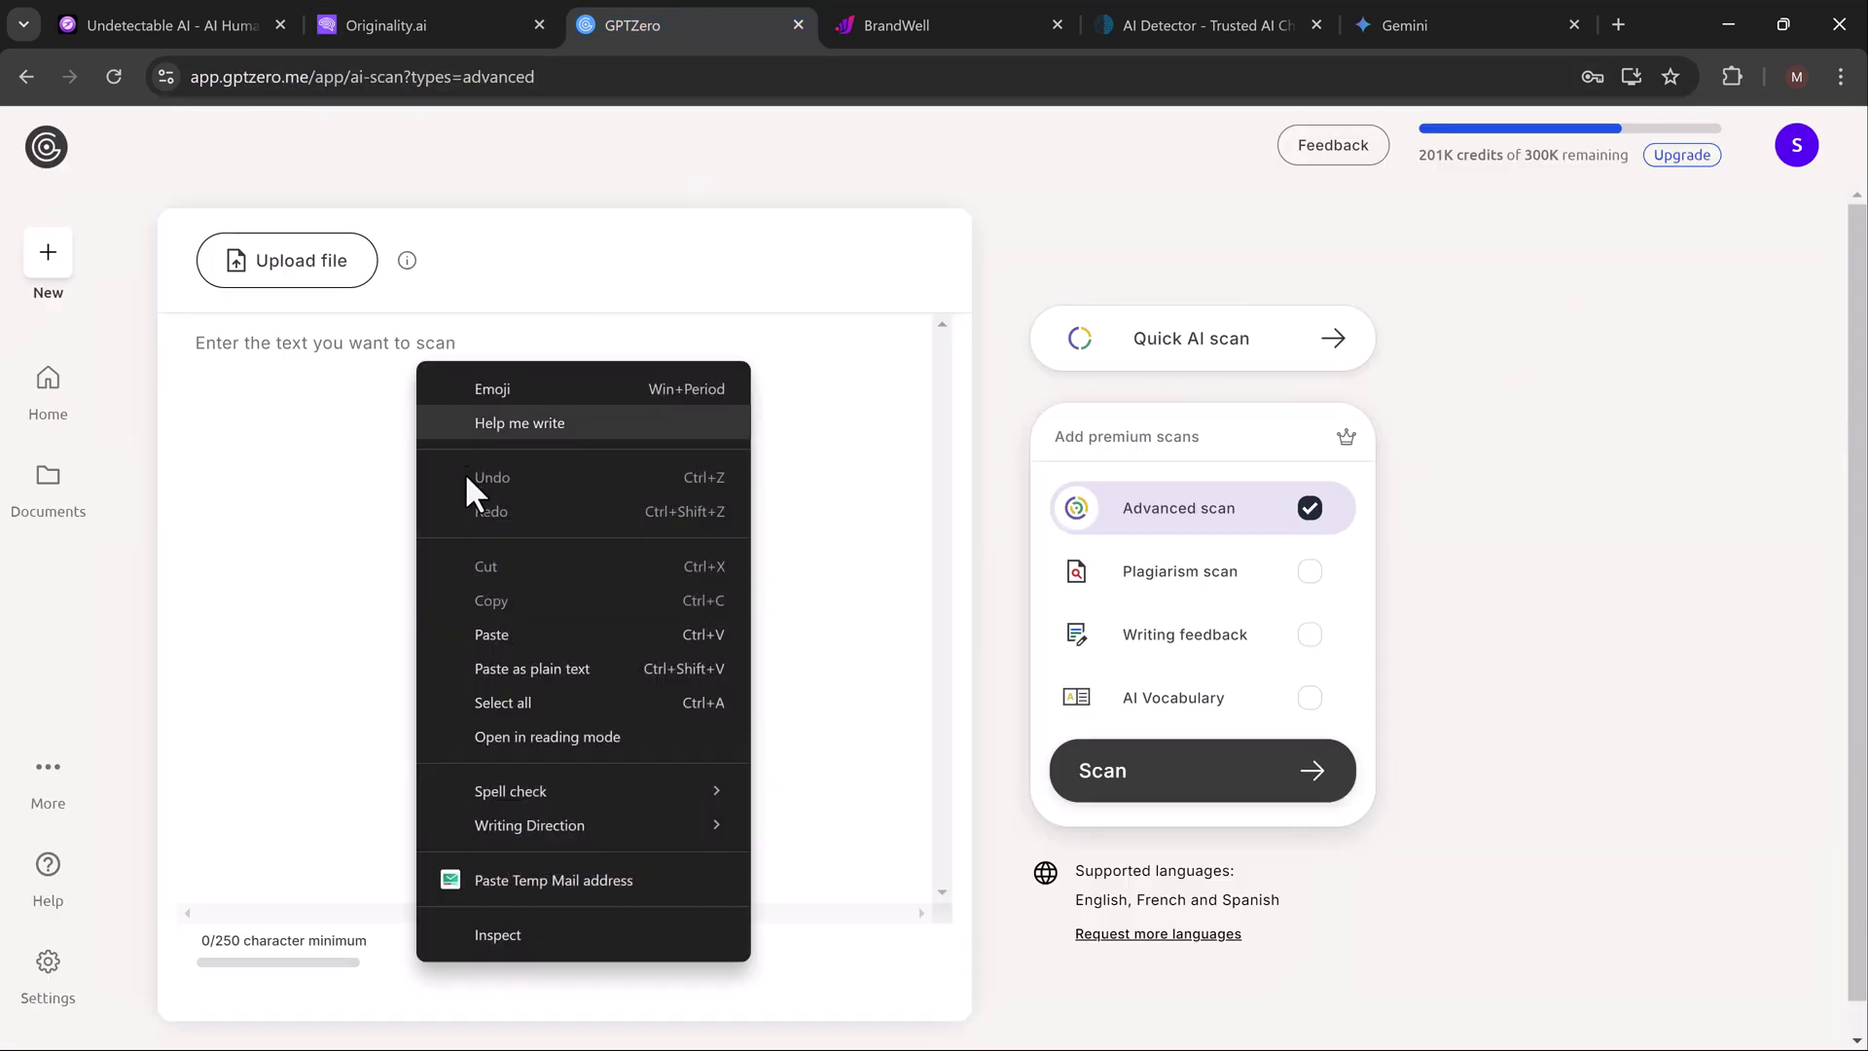
{"action": "left_click", "coordinate": [468, 632]}
{"action": "left_click", "coordinate": [1213, 791]}
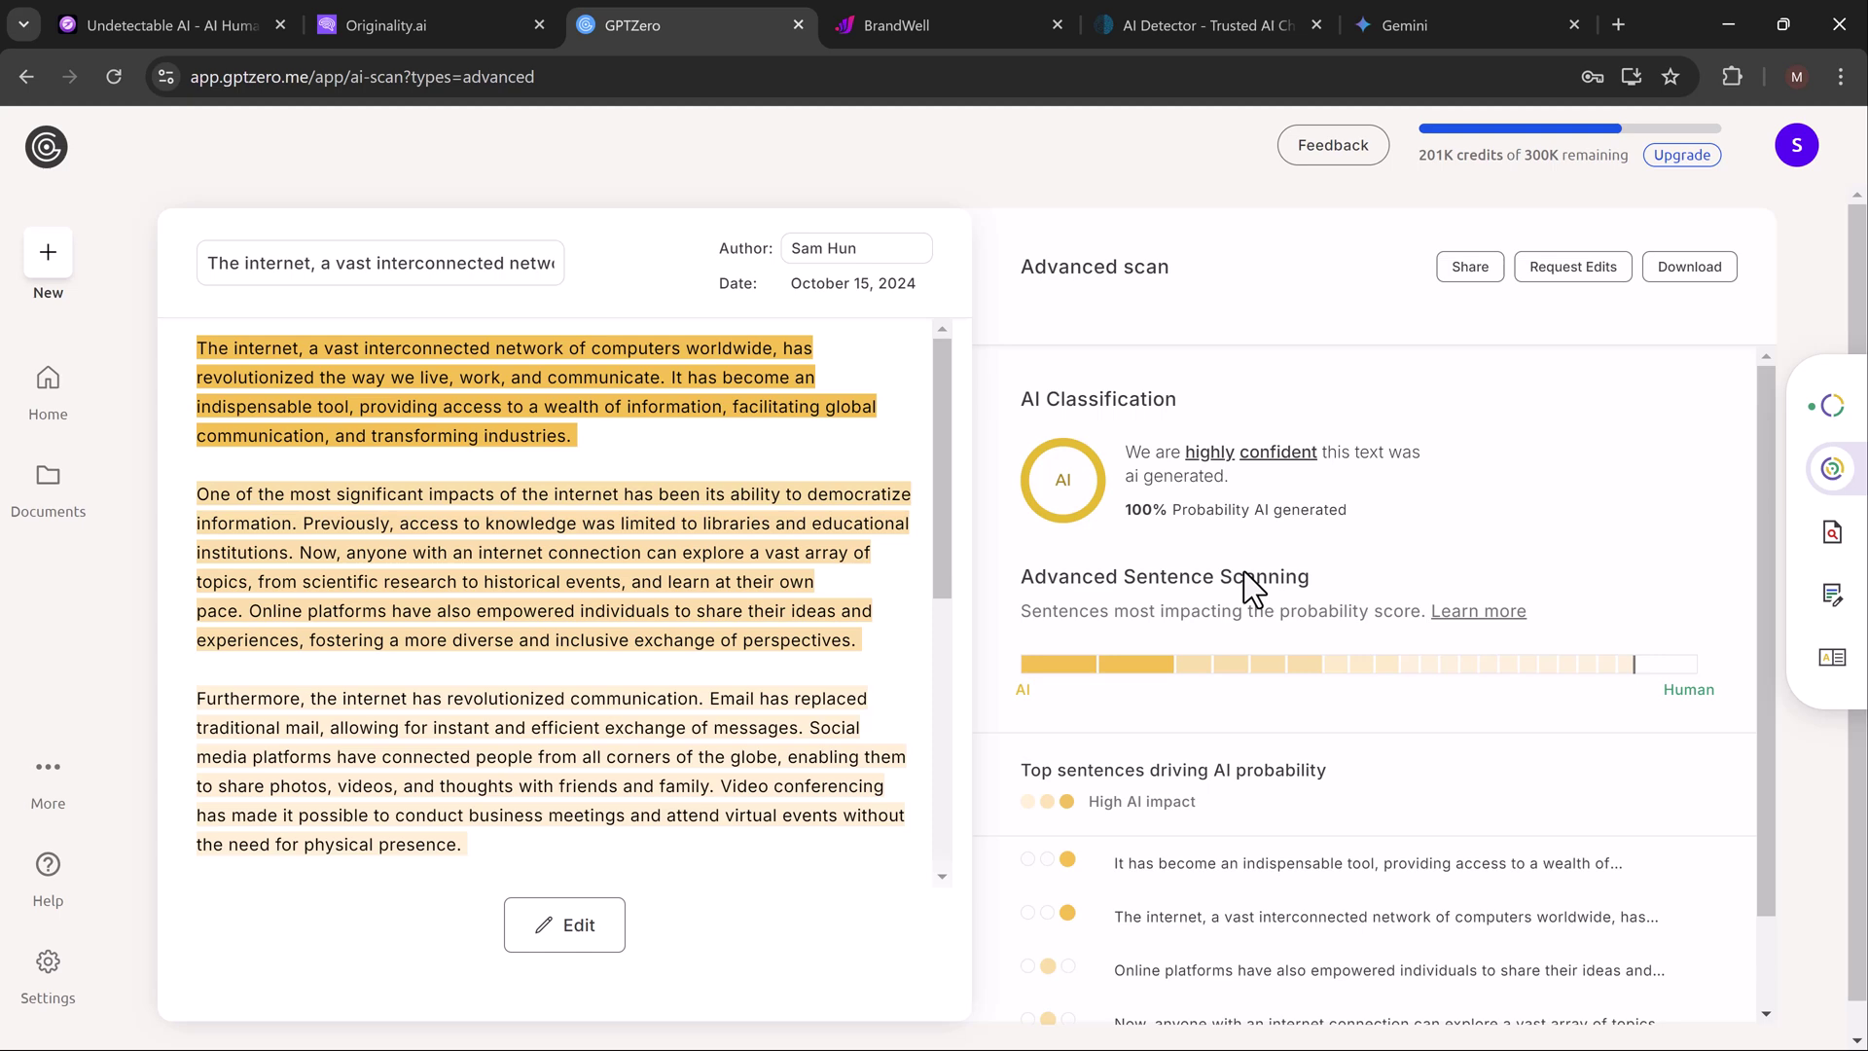
{"action": "left_click", "coordinate": [989, 25]}
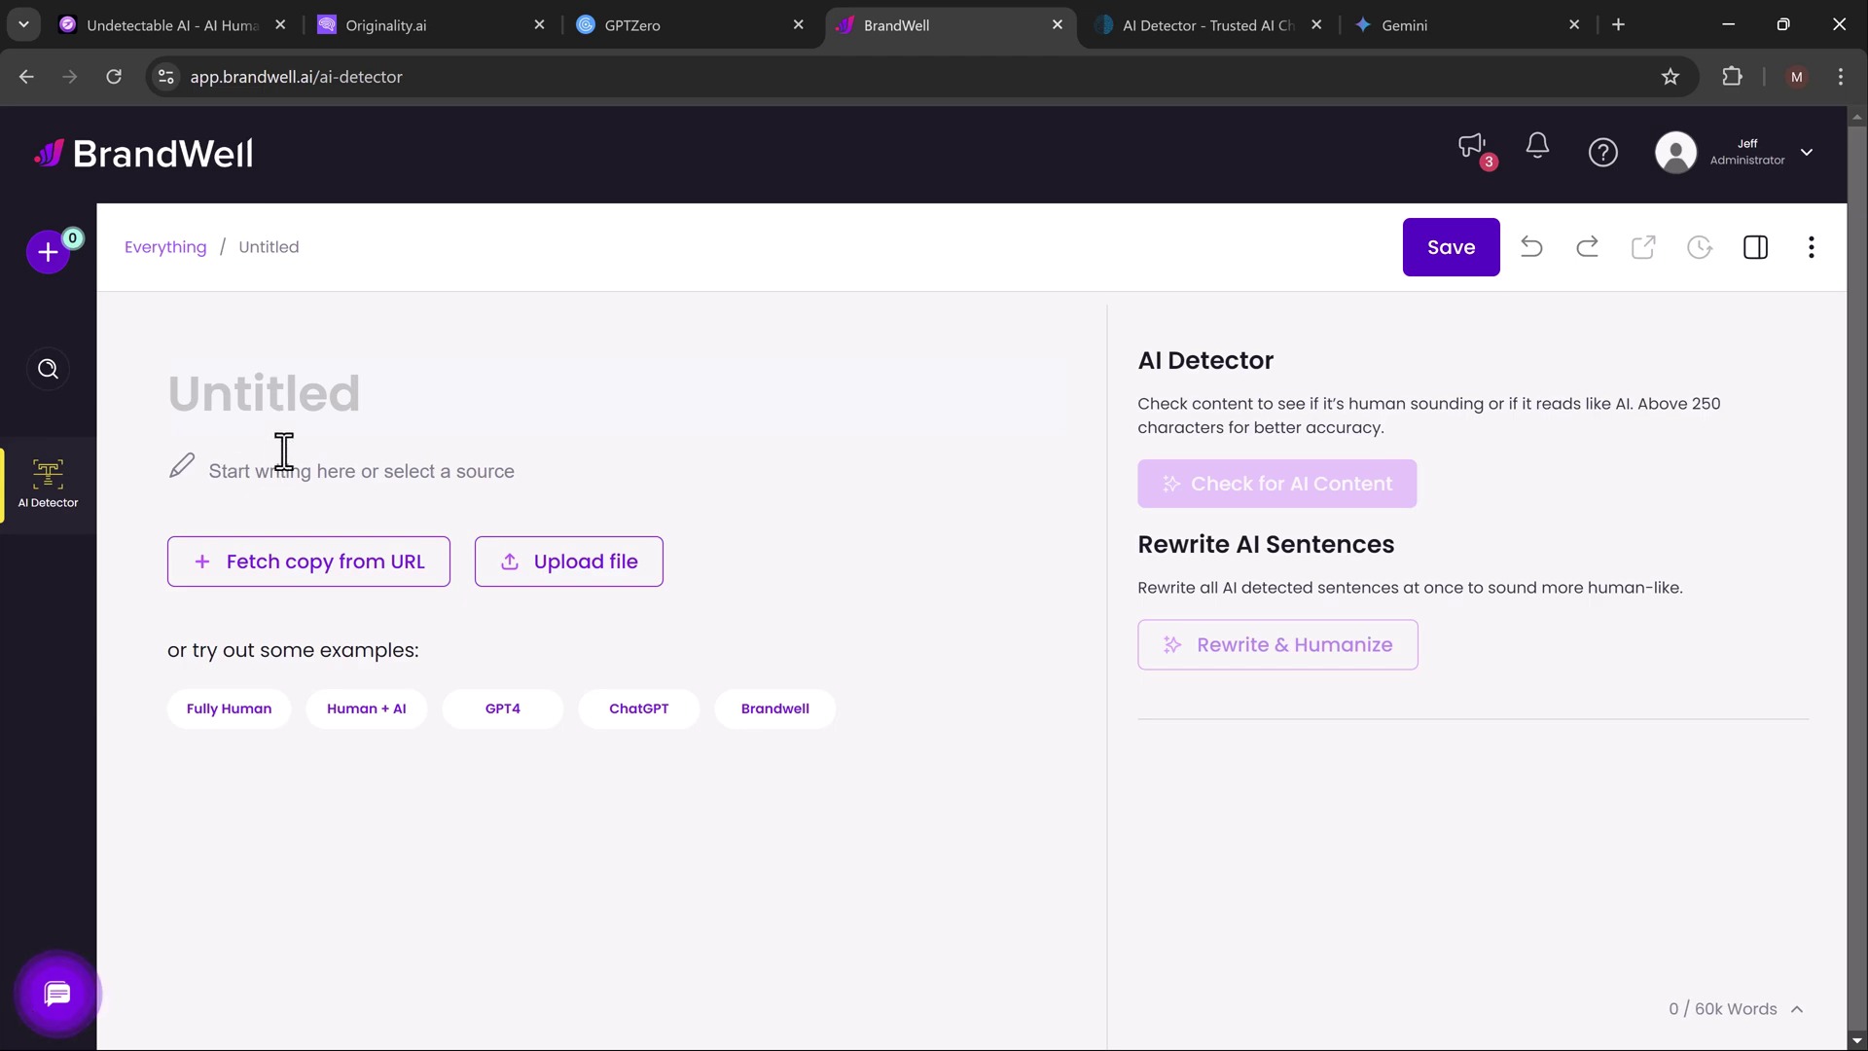
Paste the essay into BrandWell and check it for AI content, judged 'Reads like AI!'.
{"action": "right_click", "coordinate": [291, 481]}
{"action": "left_click", "coordinate": [367, 755]}
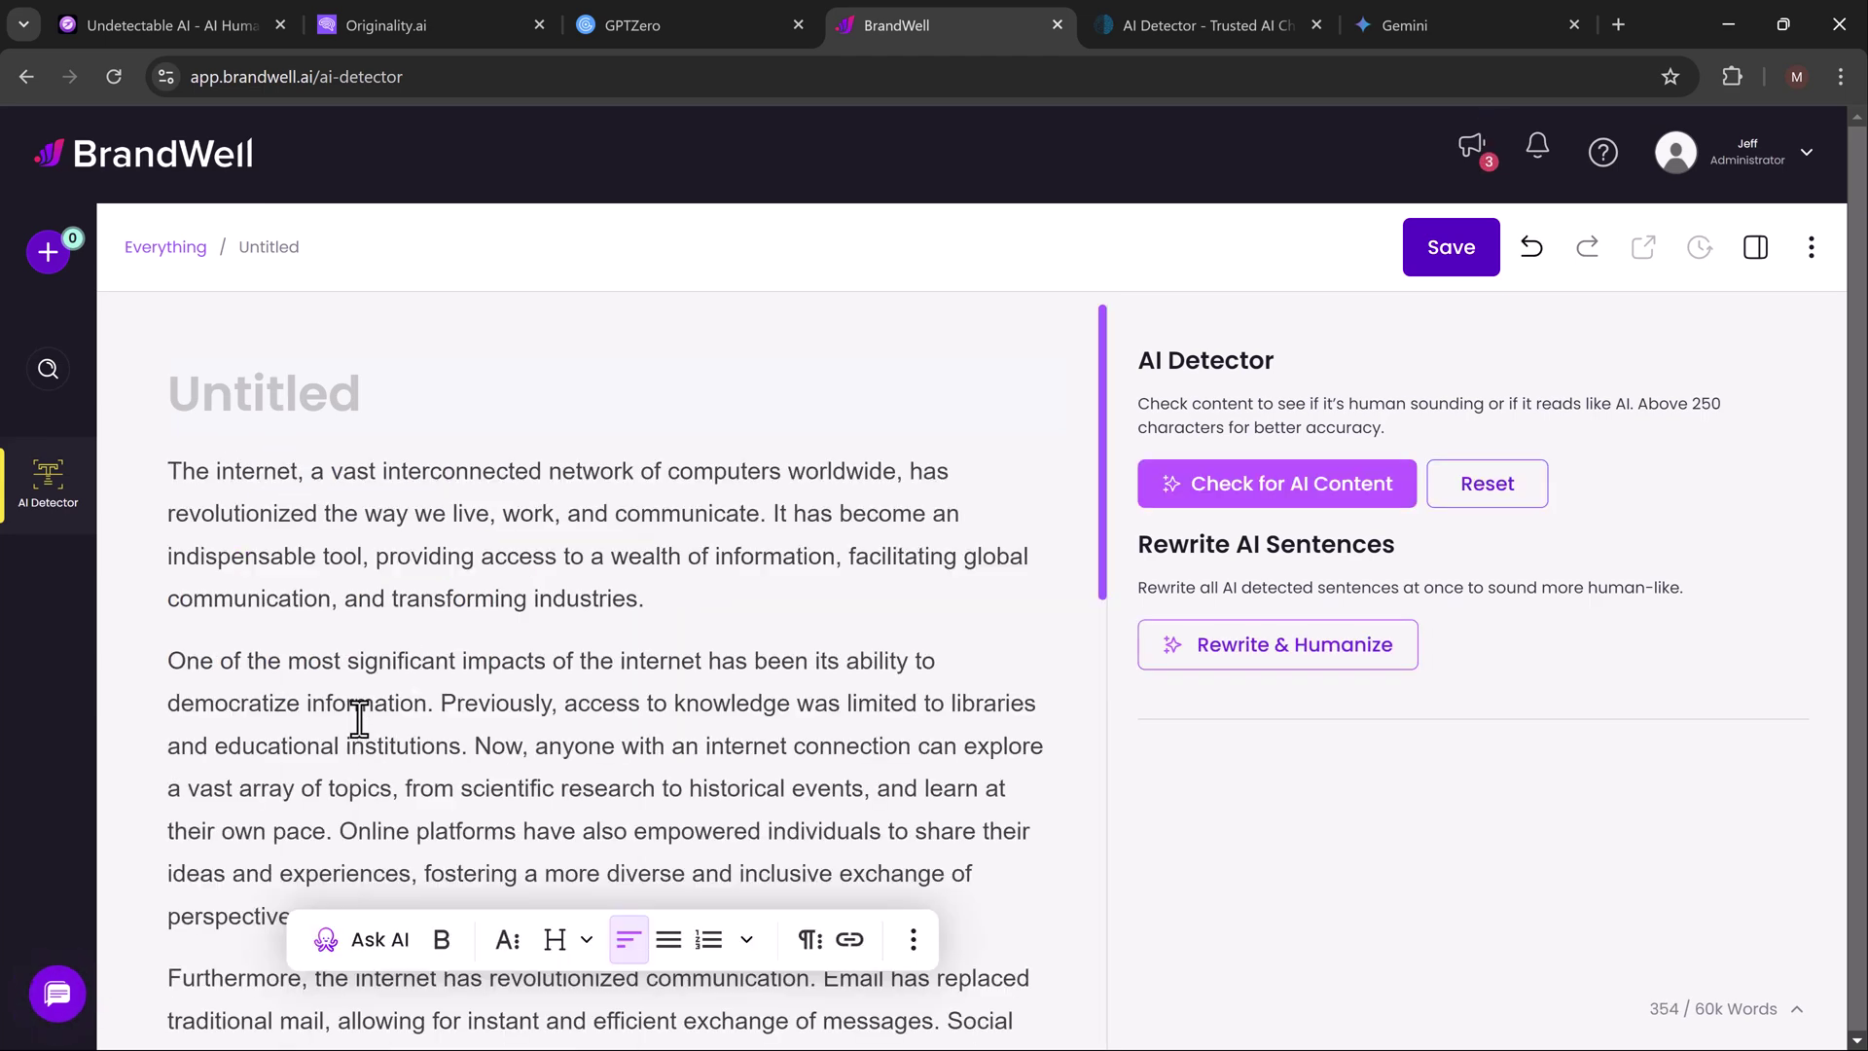
{"action": "scroll", "coordinate": [717, 546], "scroll_direction": "down", "scroll_amount": 2}
{"action": "left_click", "coordinate": [1240, 496]}
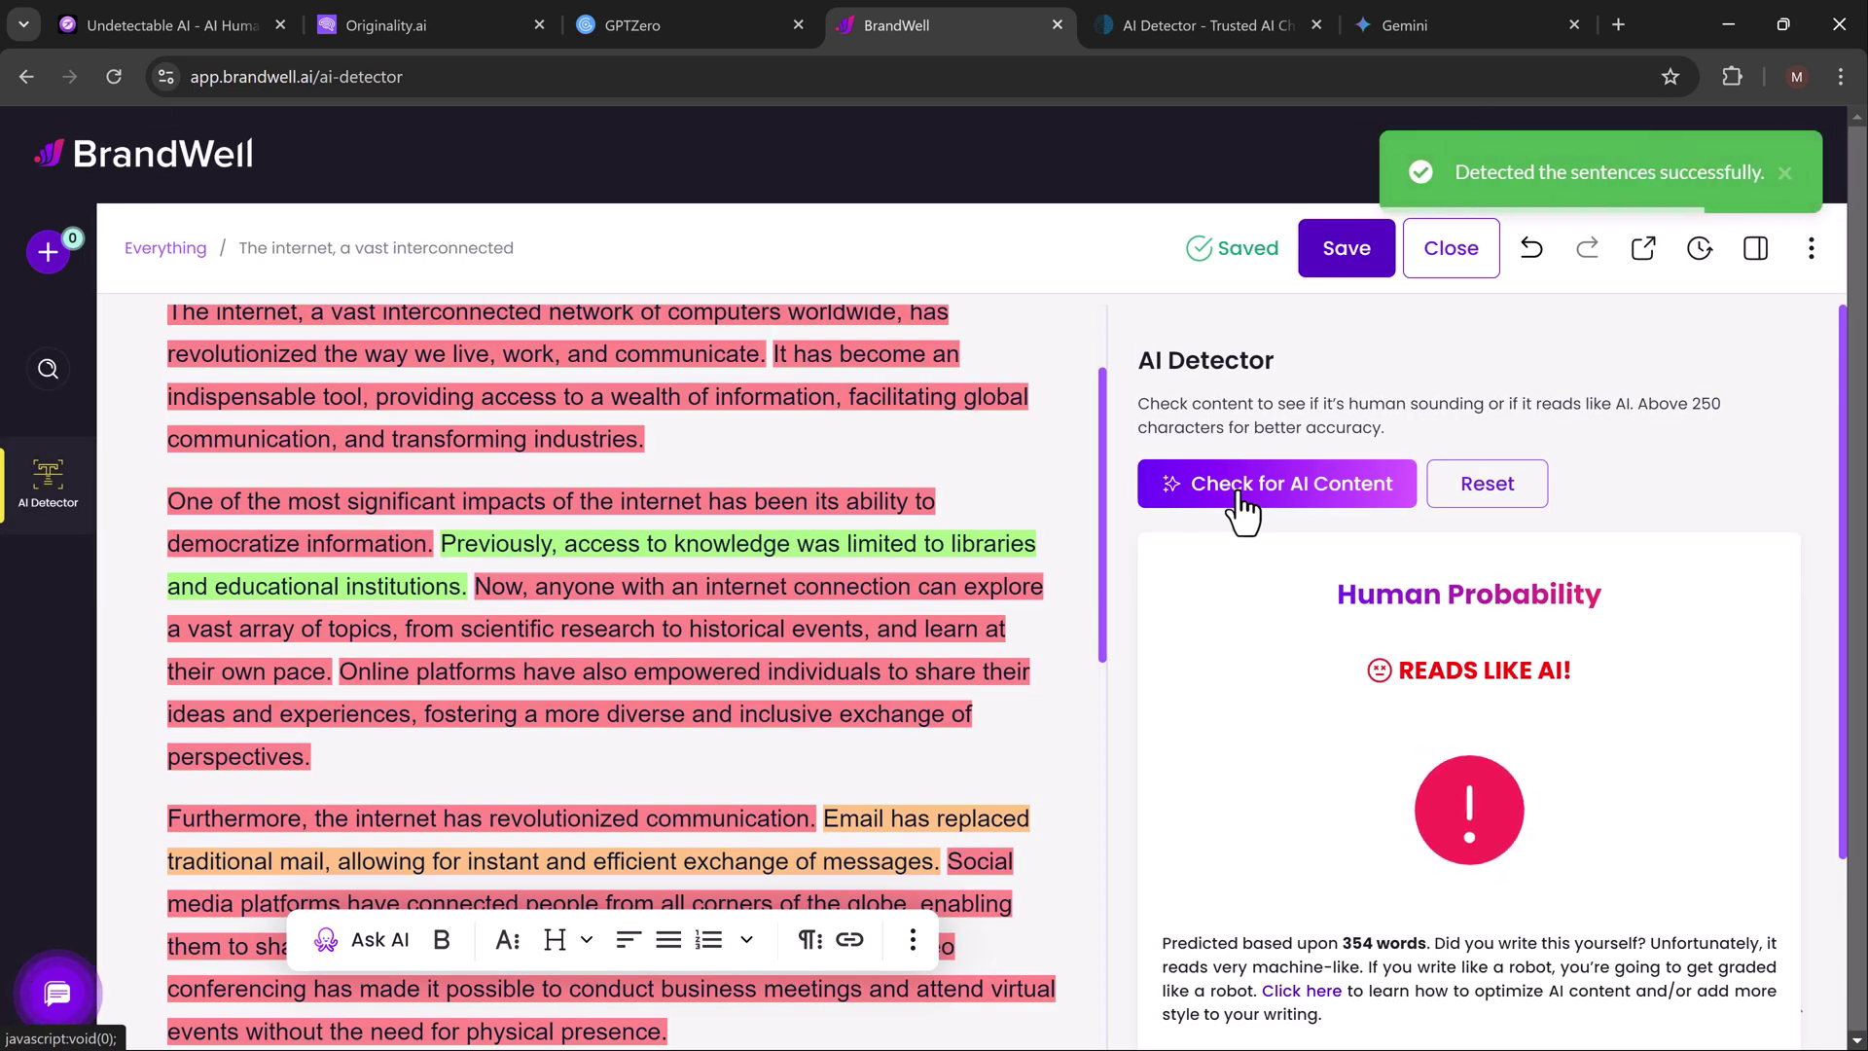
Paste the 2,427-character essay into ZeroGPT and detect it as 100% AI/GPT generated.
{"action": "left_click", "coordinate": [1211, 27]}
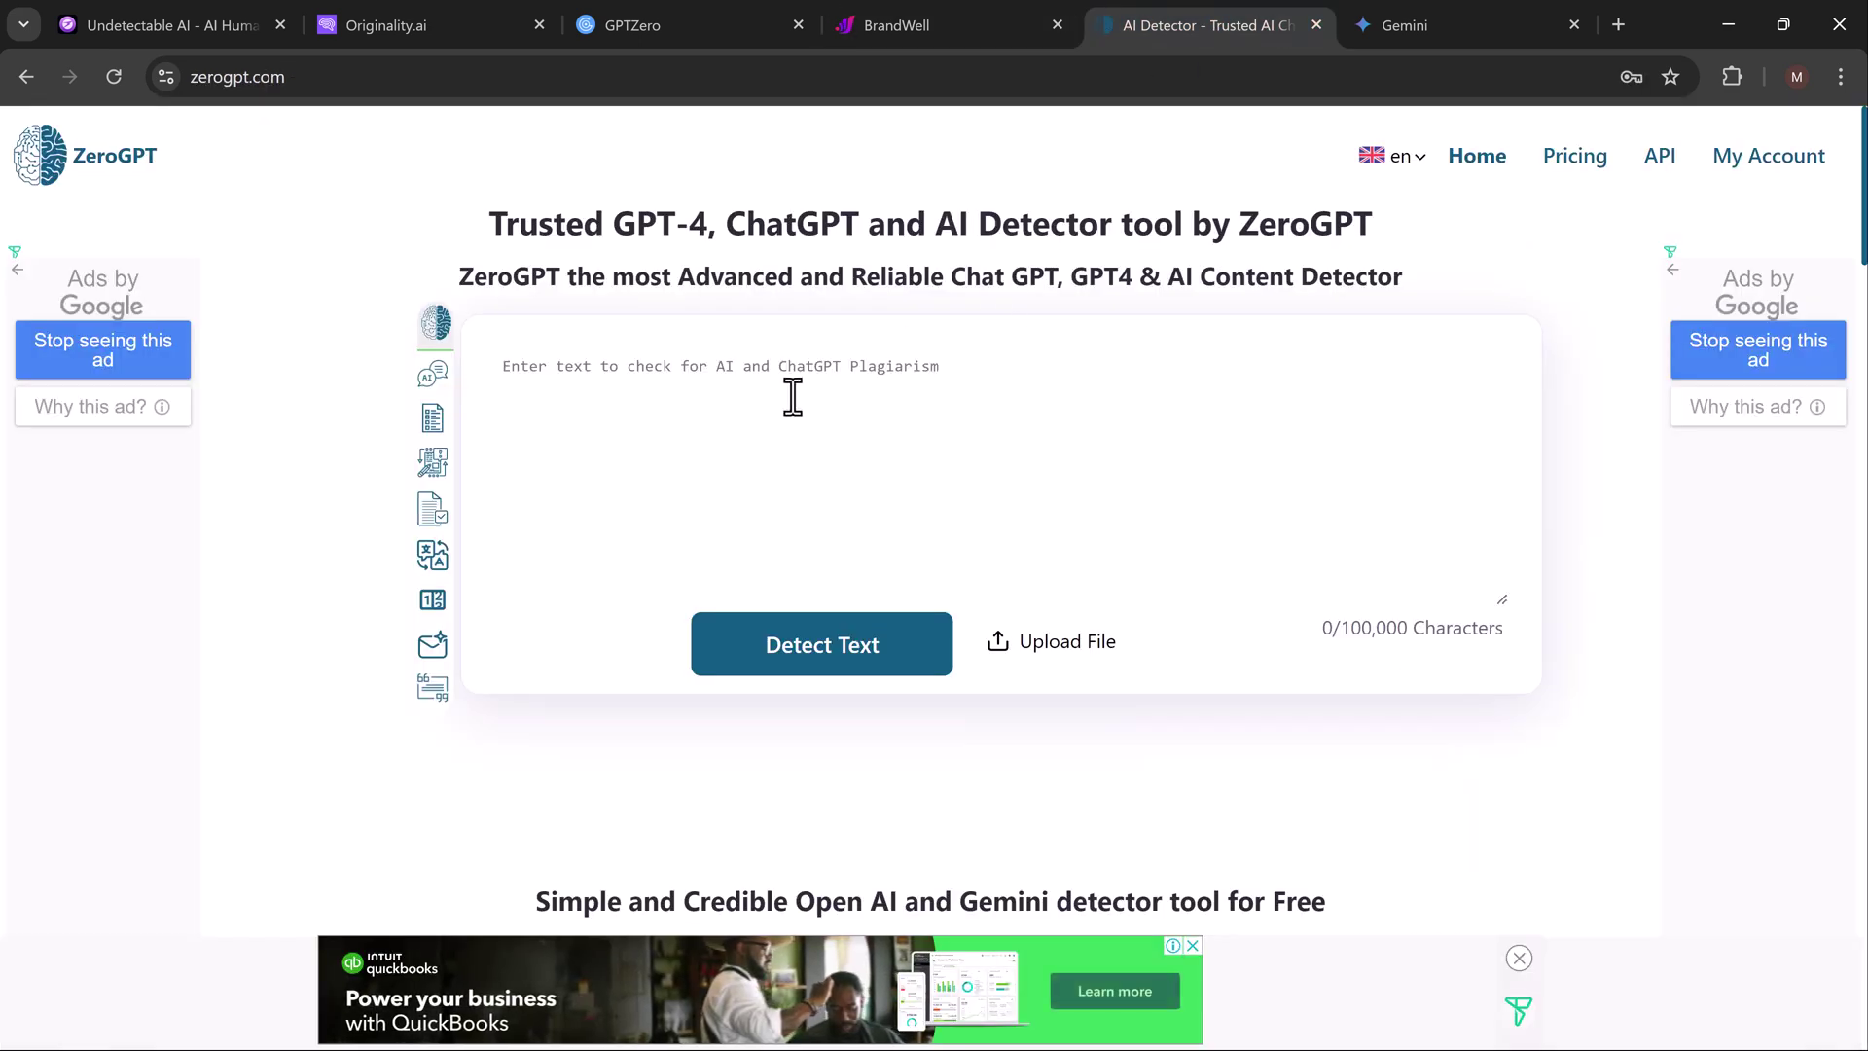
{"action": "right_click", "coordinate": [683, 385]}
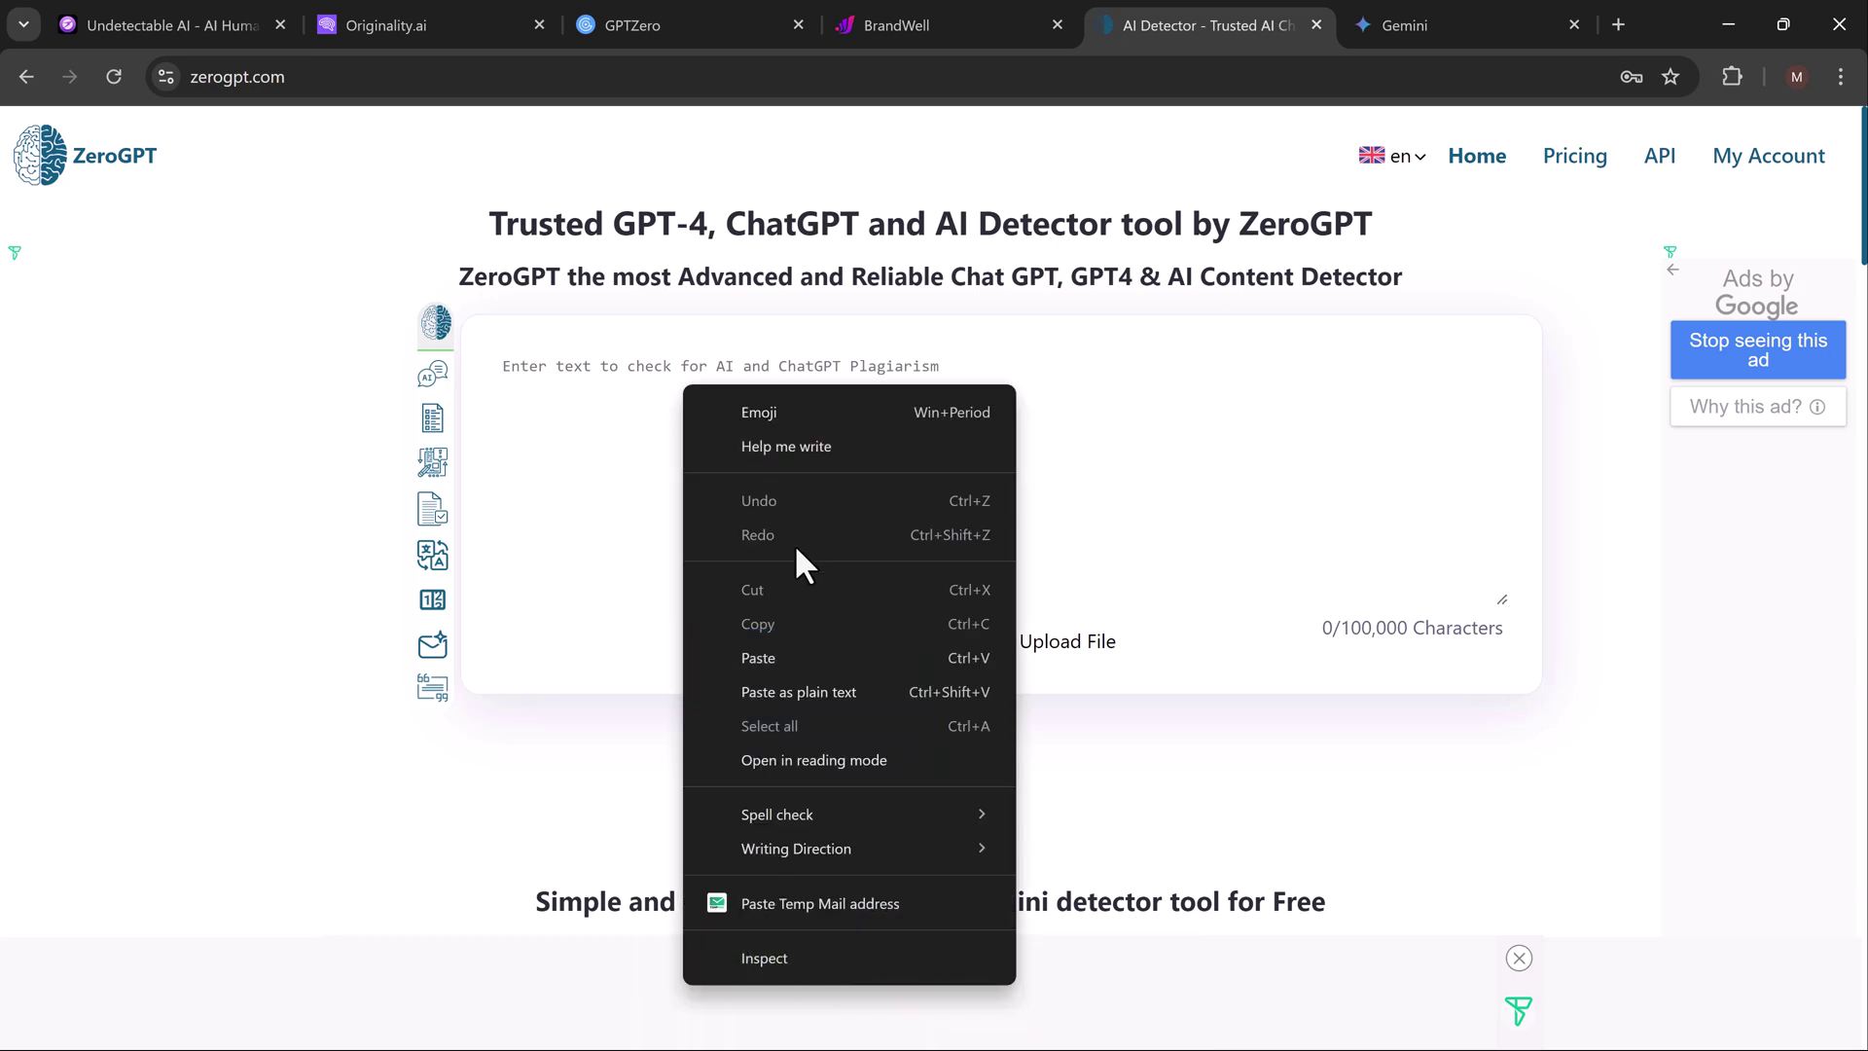
{"action": "left_click", "coordinate": [784, 649]}
{"action": "left_click", "coordinate": [825, 649]}
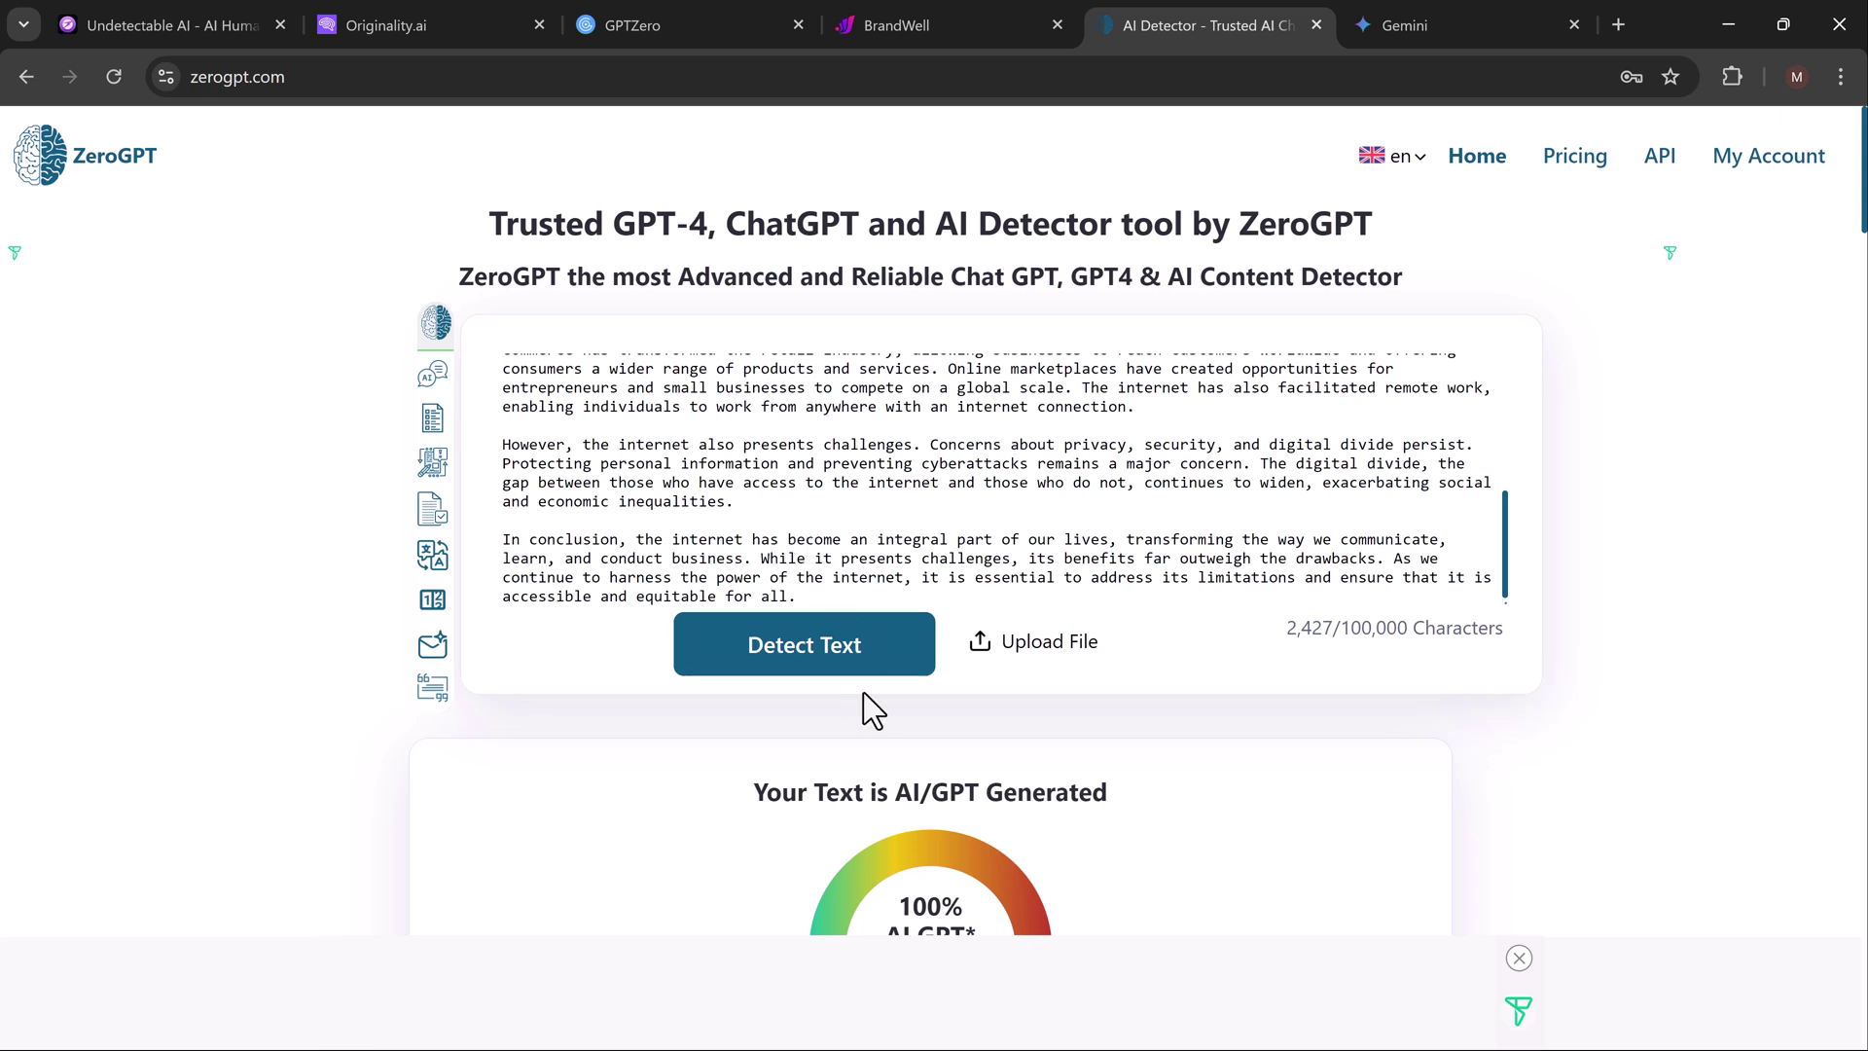
{"action": "scroll", "coordinate": [867, 708], "scroll_direction": "down", "scroll_amount": 2}
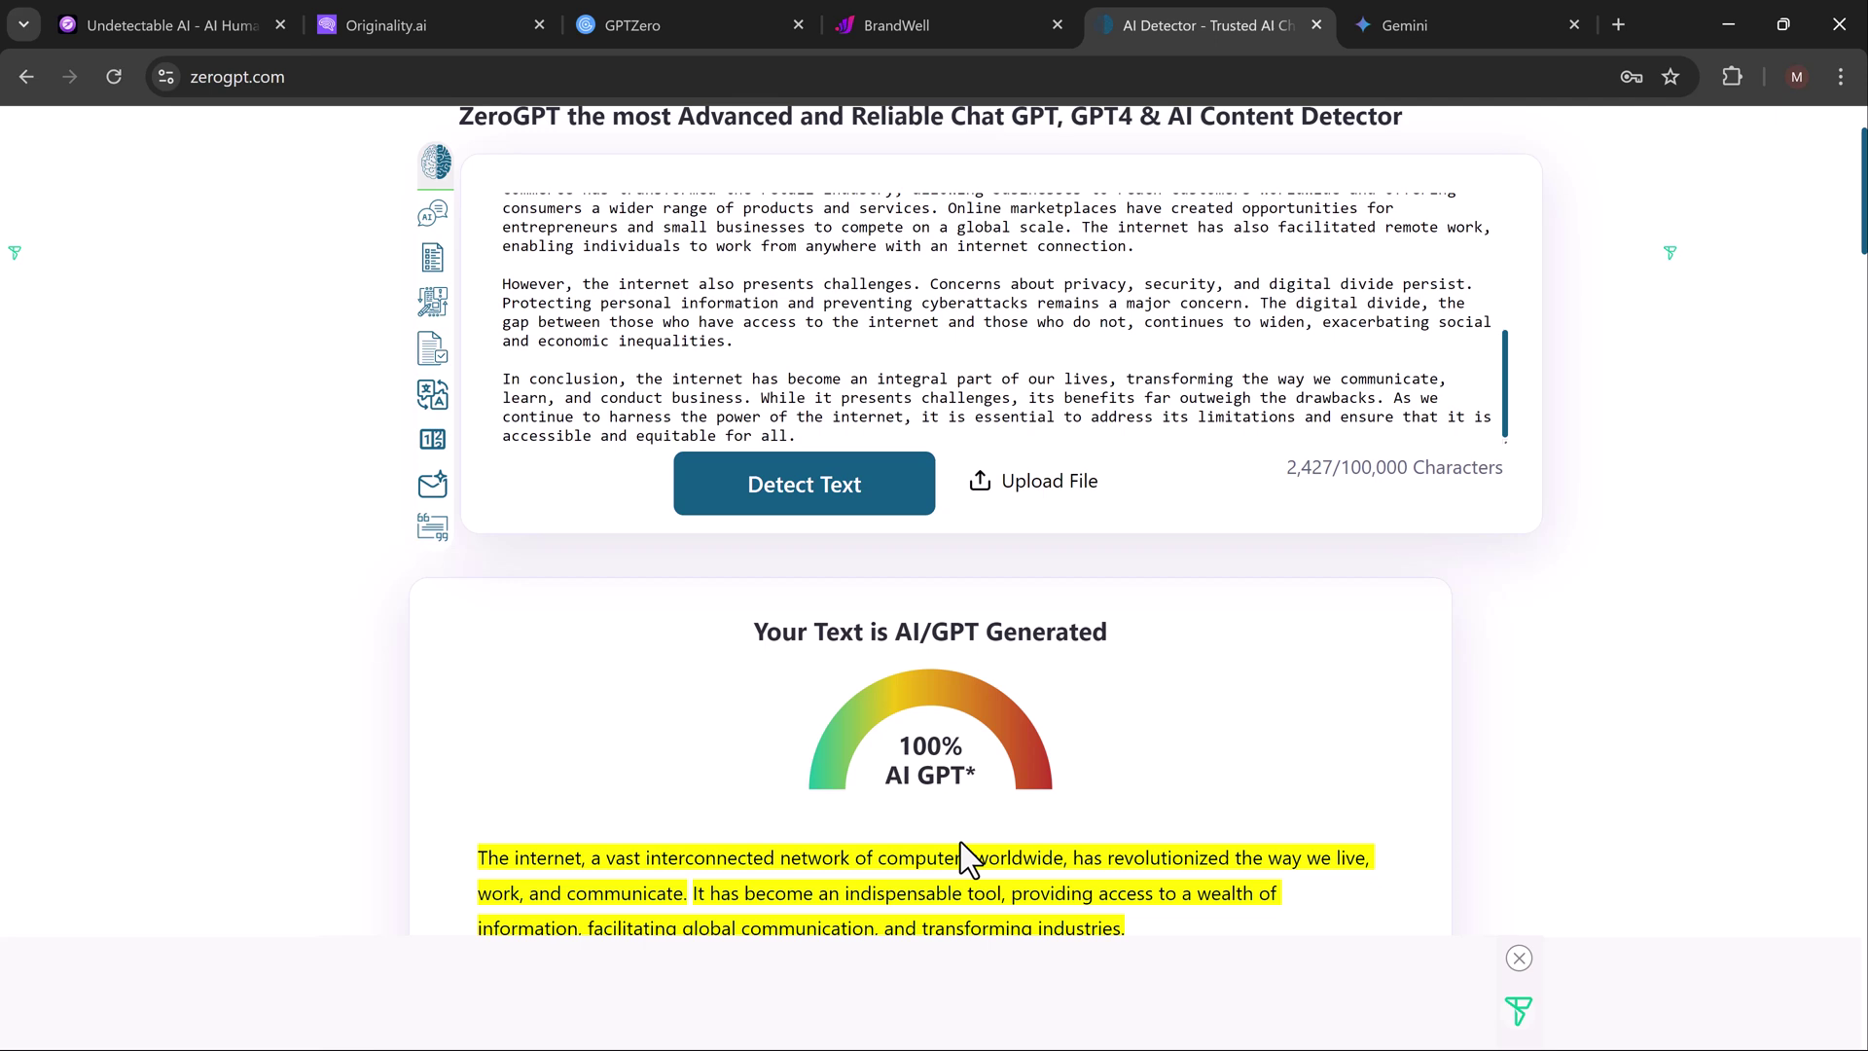
Return to Rewritify's humanizer and bring up paste options in its empty input box.
{"action": "left_click", "coordinate": [185, 24]}
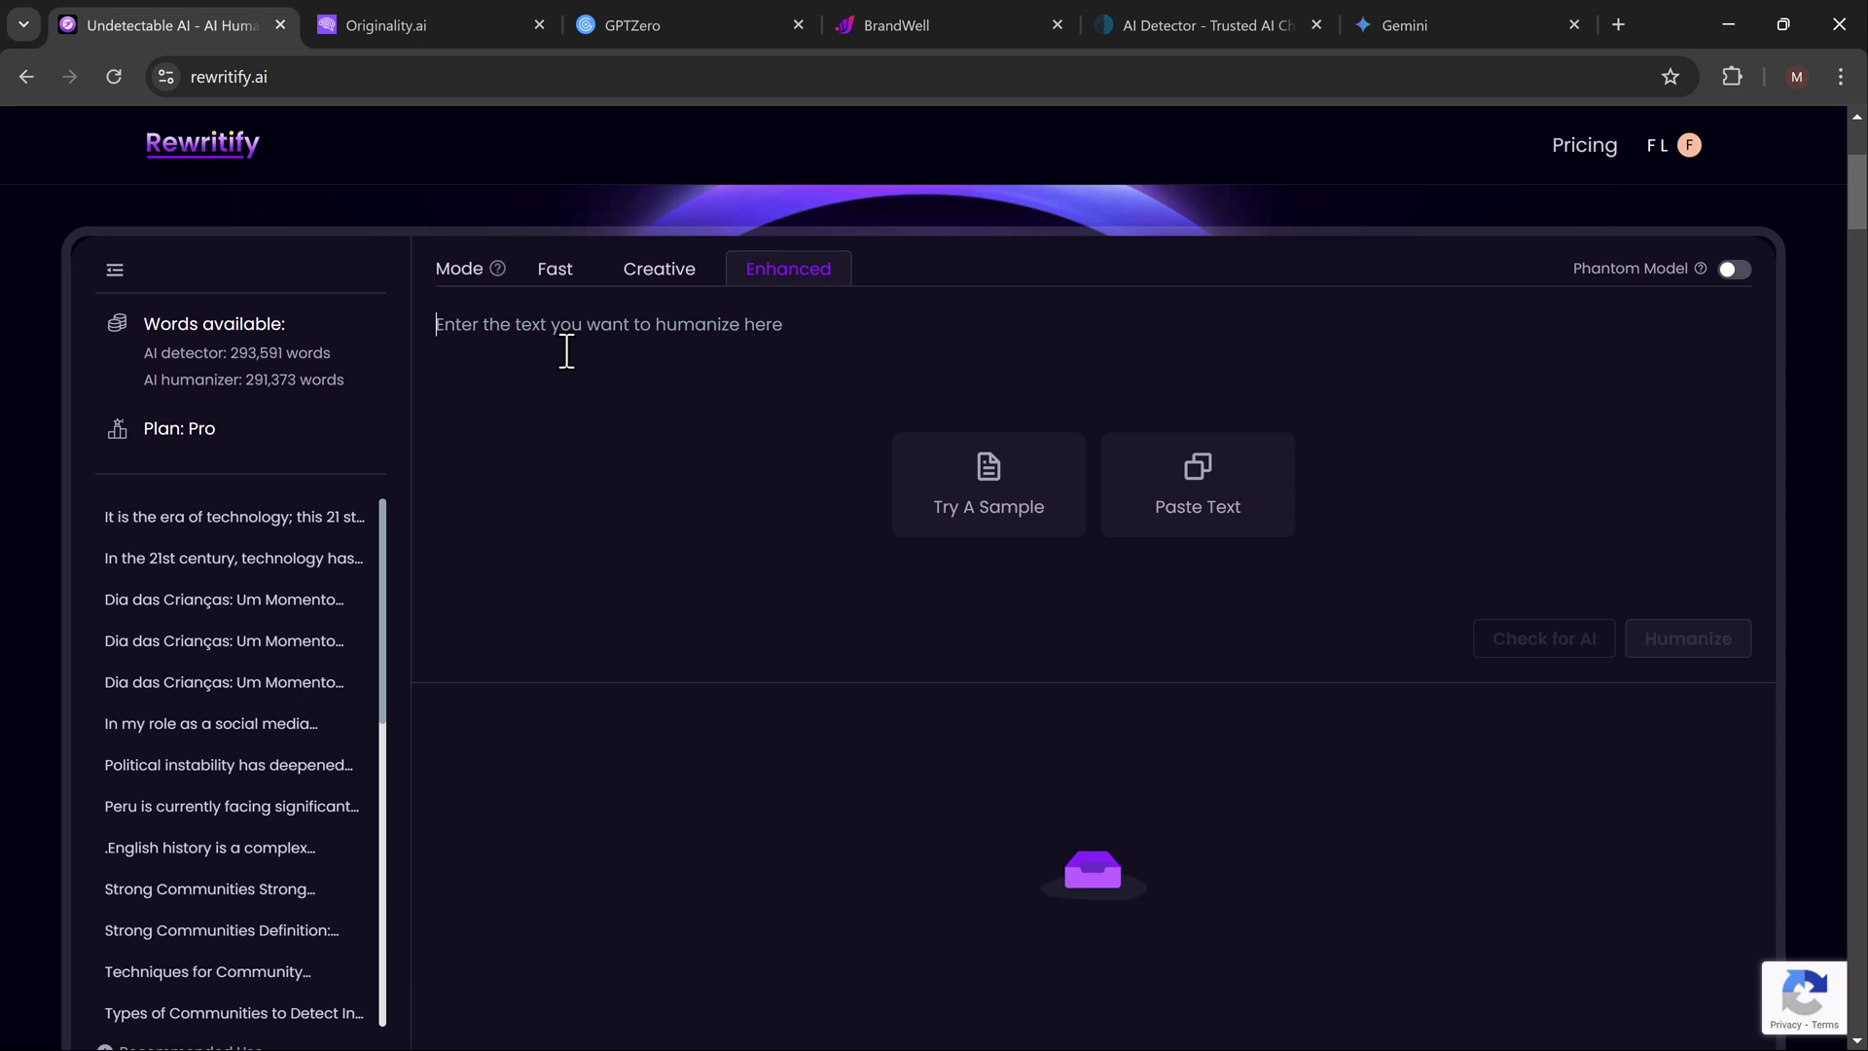
{"action": "right_click", "coordinate": [566, 350]}
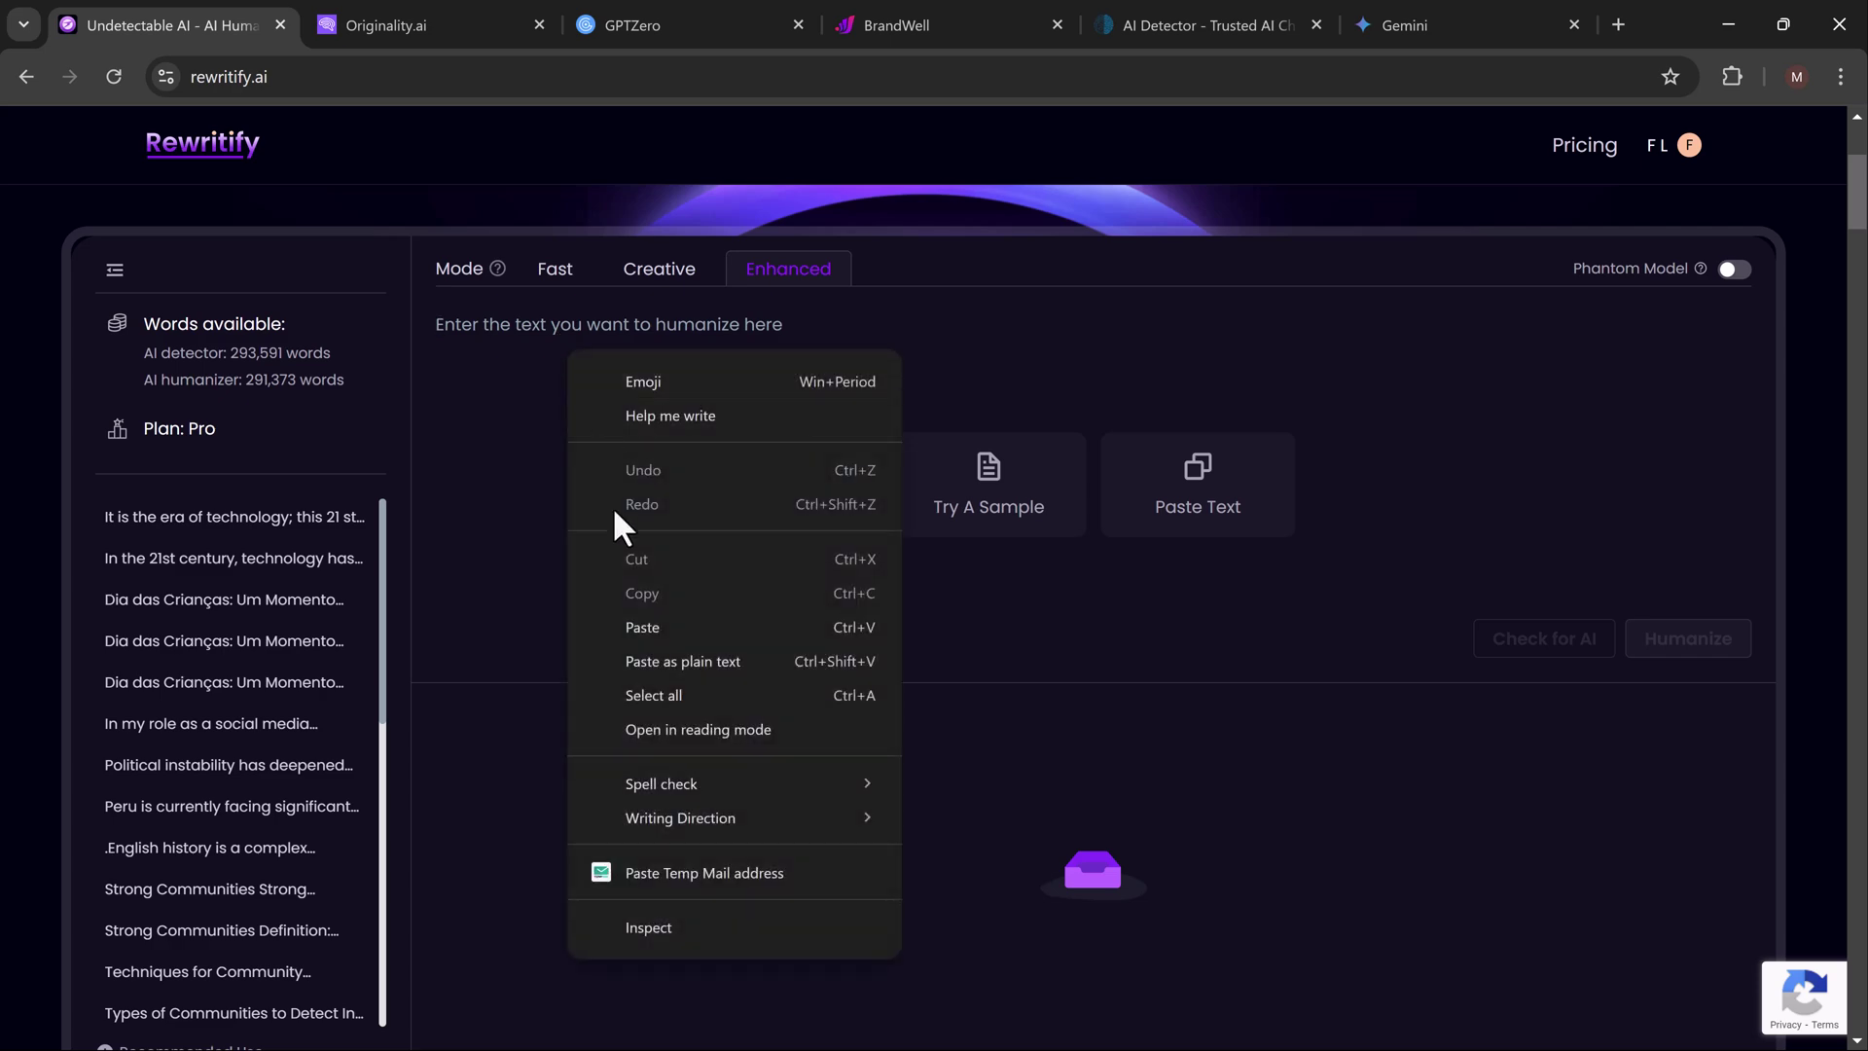
Paste the 274-word essay into Rewritify and run Check for AI, which flags it AI-generated.
{"action": "left_click", "coordinate": [650, 617]}
{"action": "scroll", "coordinate": [739, 564], "scroll_direction": "up", "scroll_amount": 5}
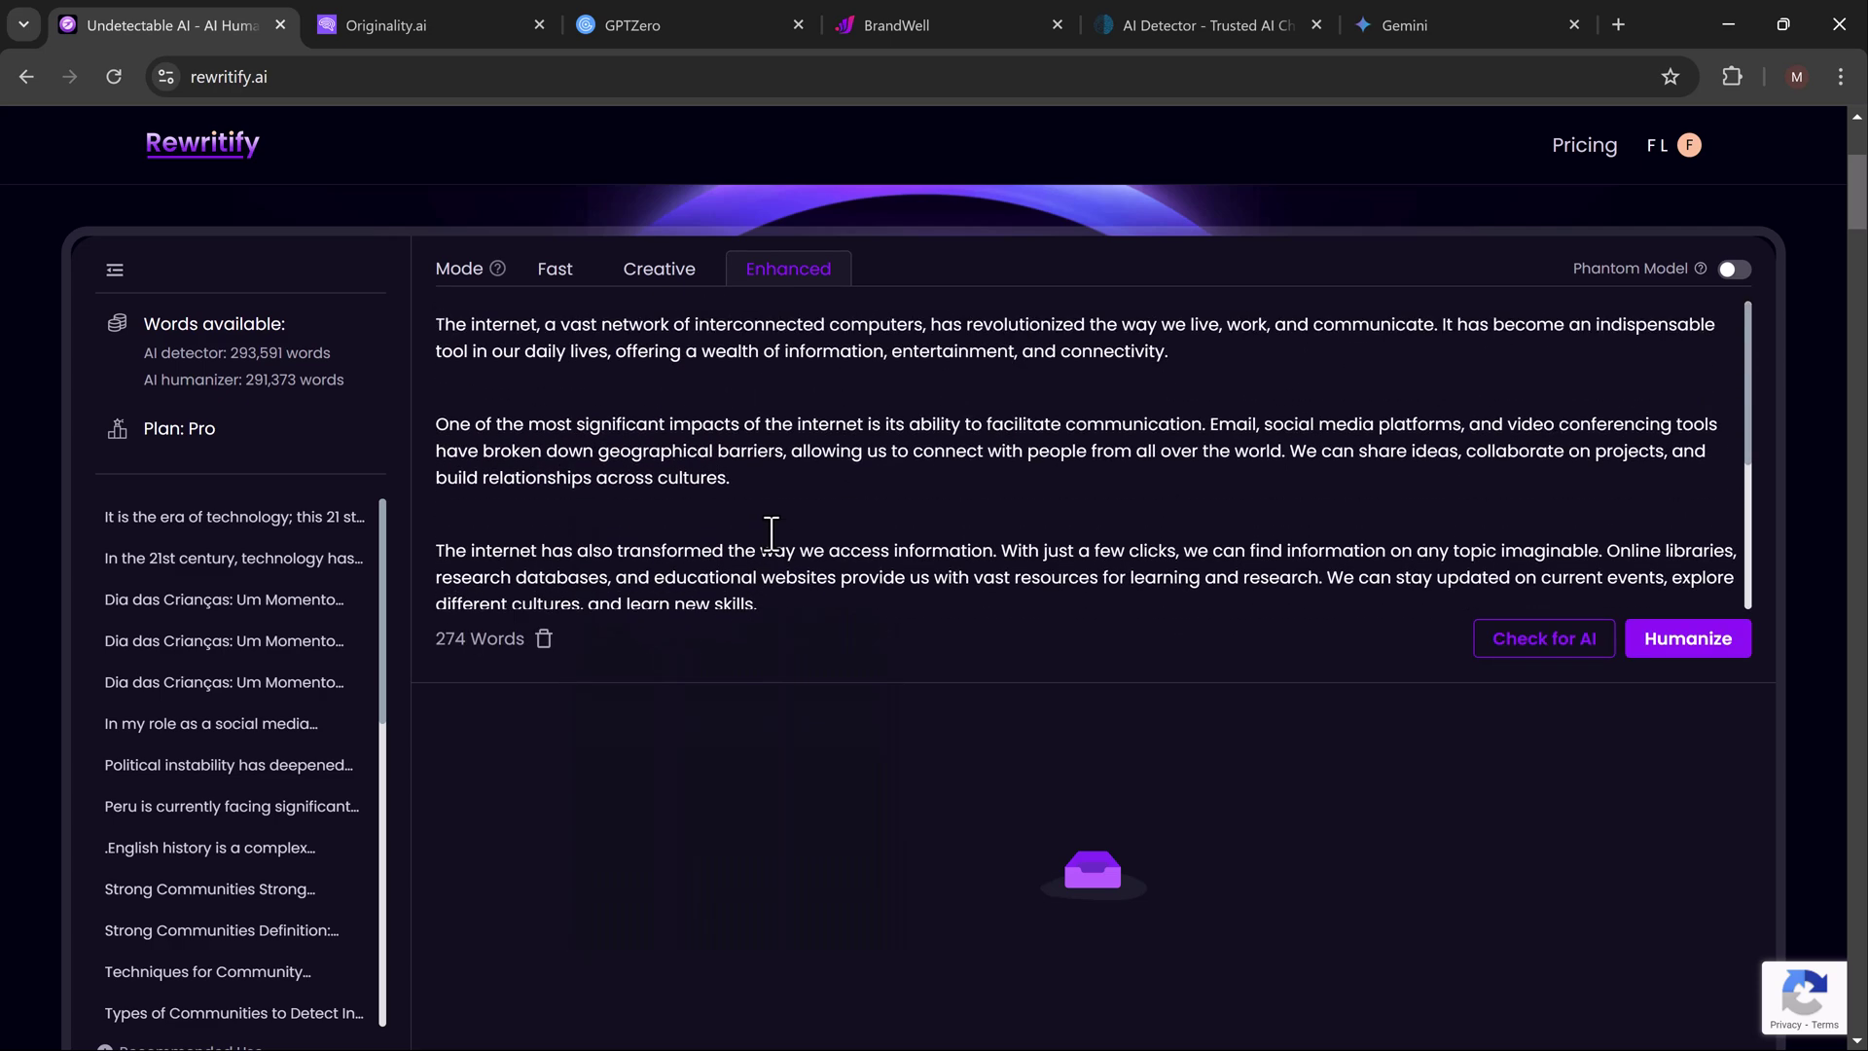
{"action": "left_click", "coordinate": [1499, 648]}
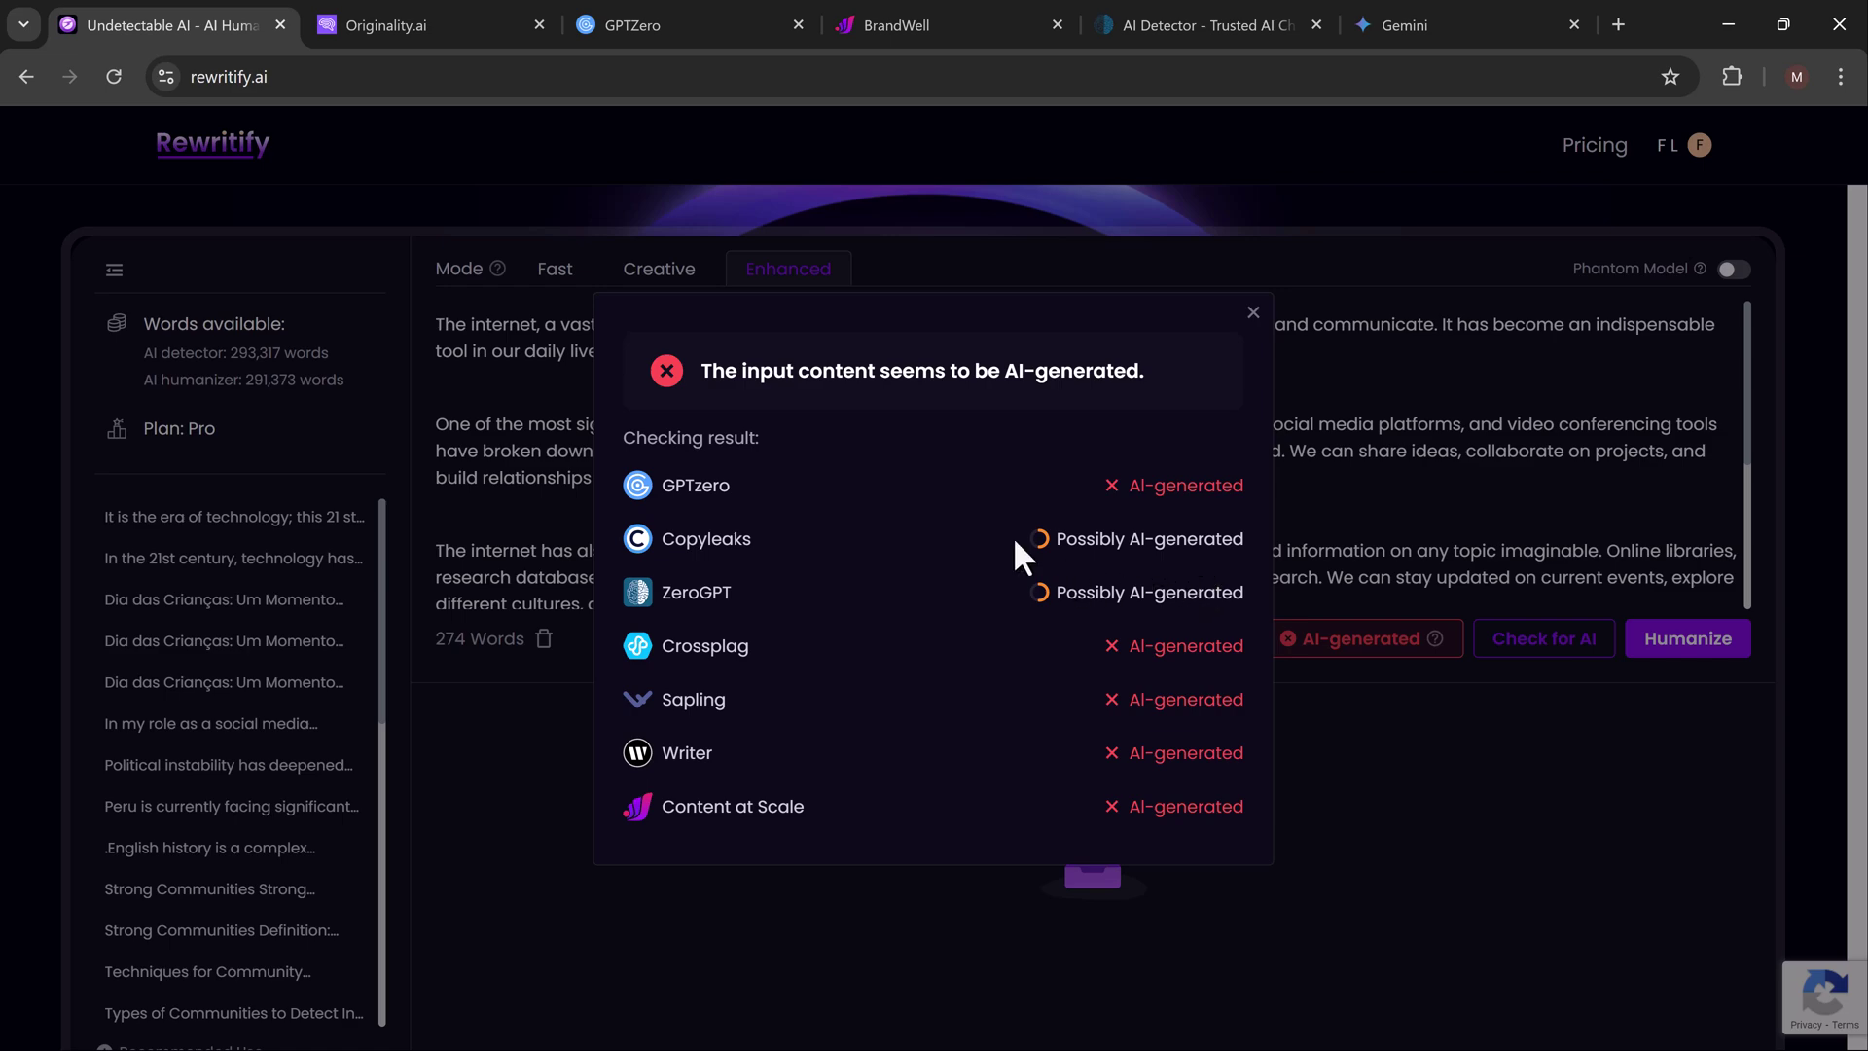
{"action": "left_click", "coordinate": [1253, 312]}
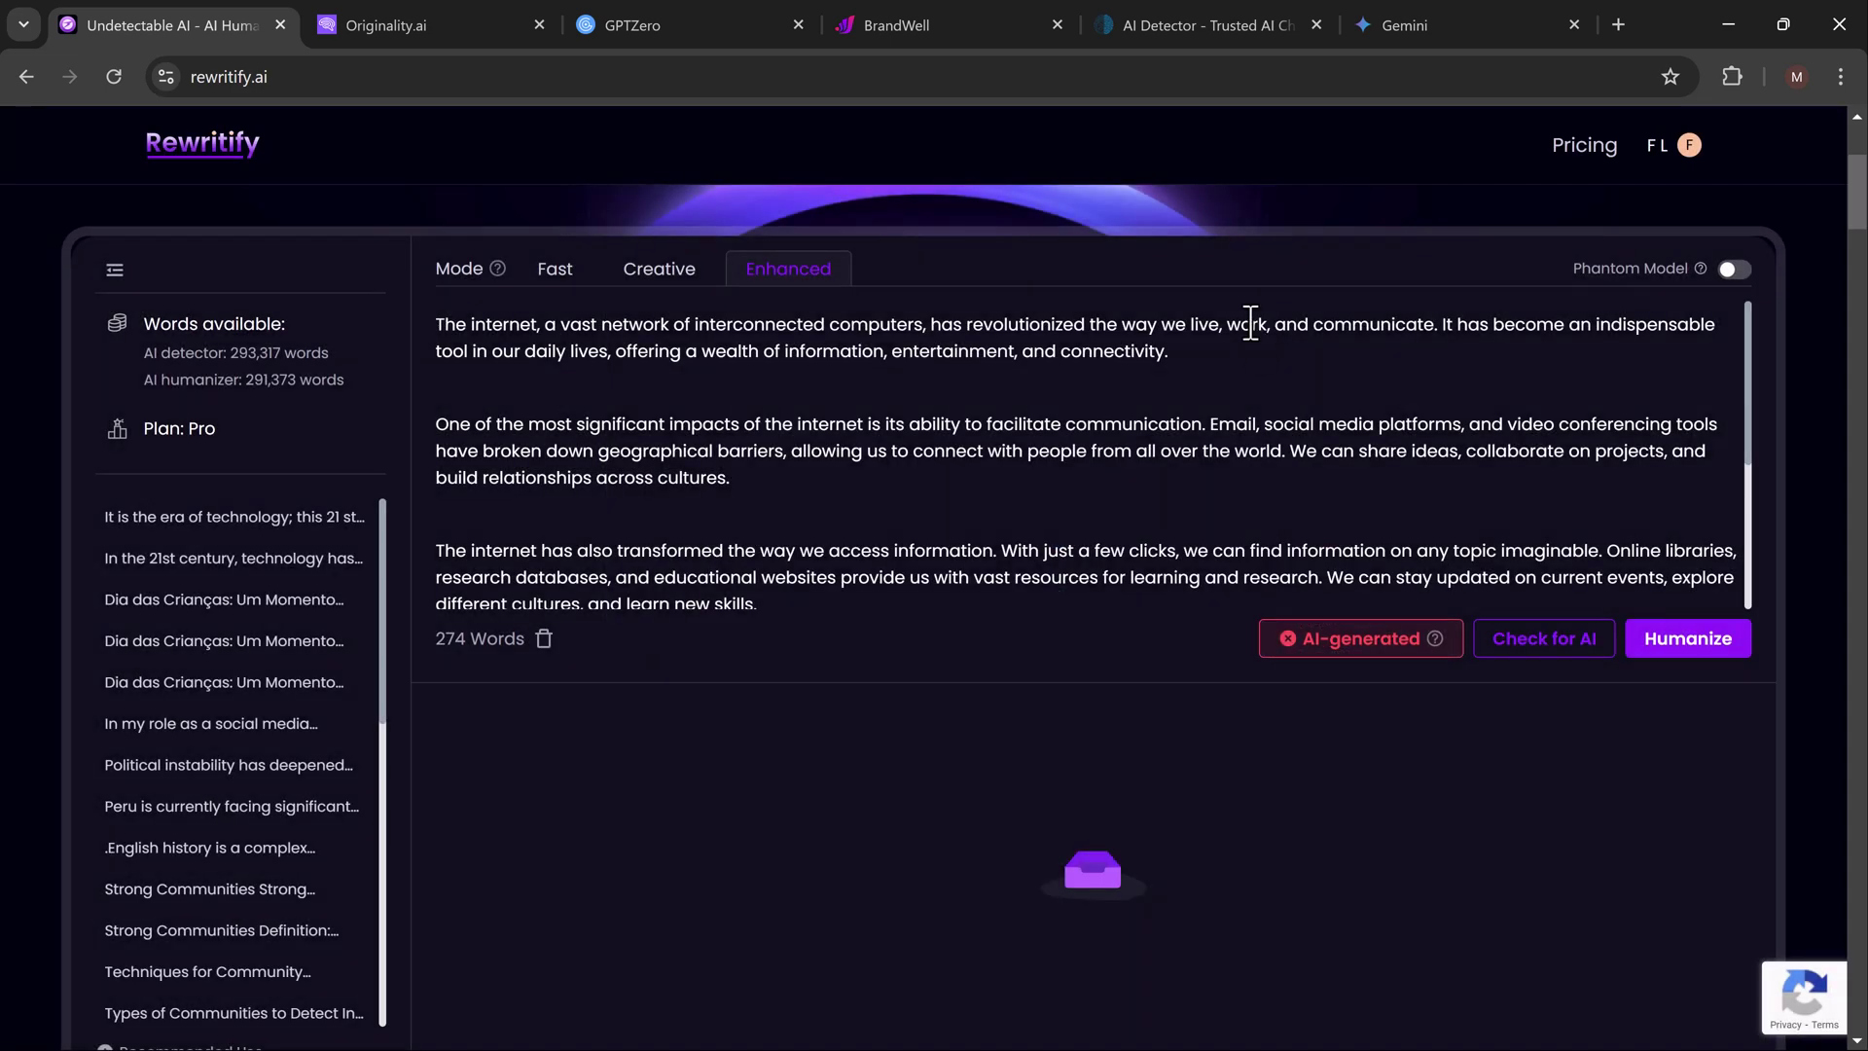
Humanize the essay into a 354-word version rated Human-written and copy the output.
{"action": "left_click", "coordinate": [1659, 644]}
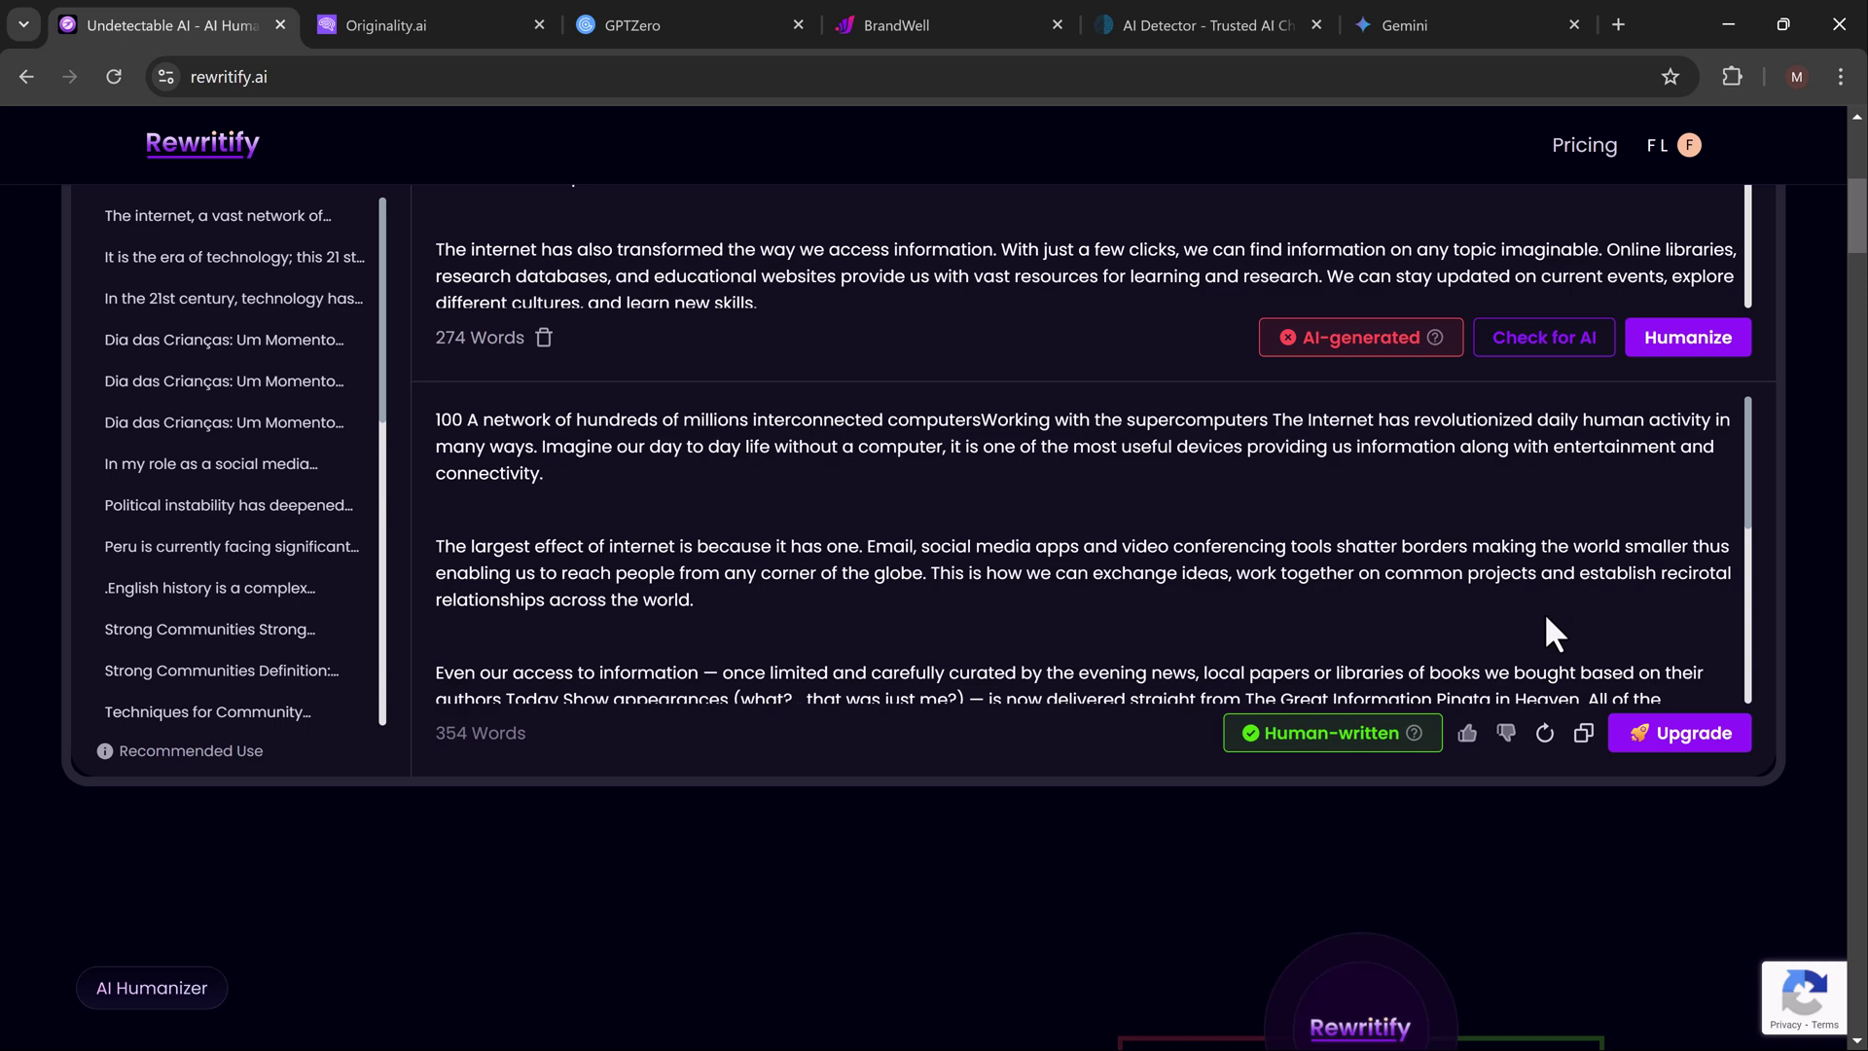
{"action": "scroll", "coordinate": [1498, 700], "scroll_direction": "up", "scroll_amount": 1}
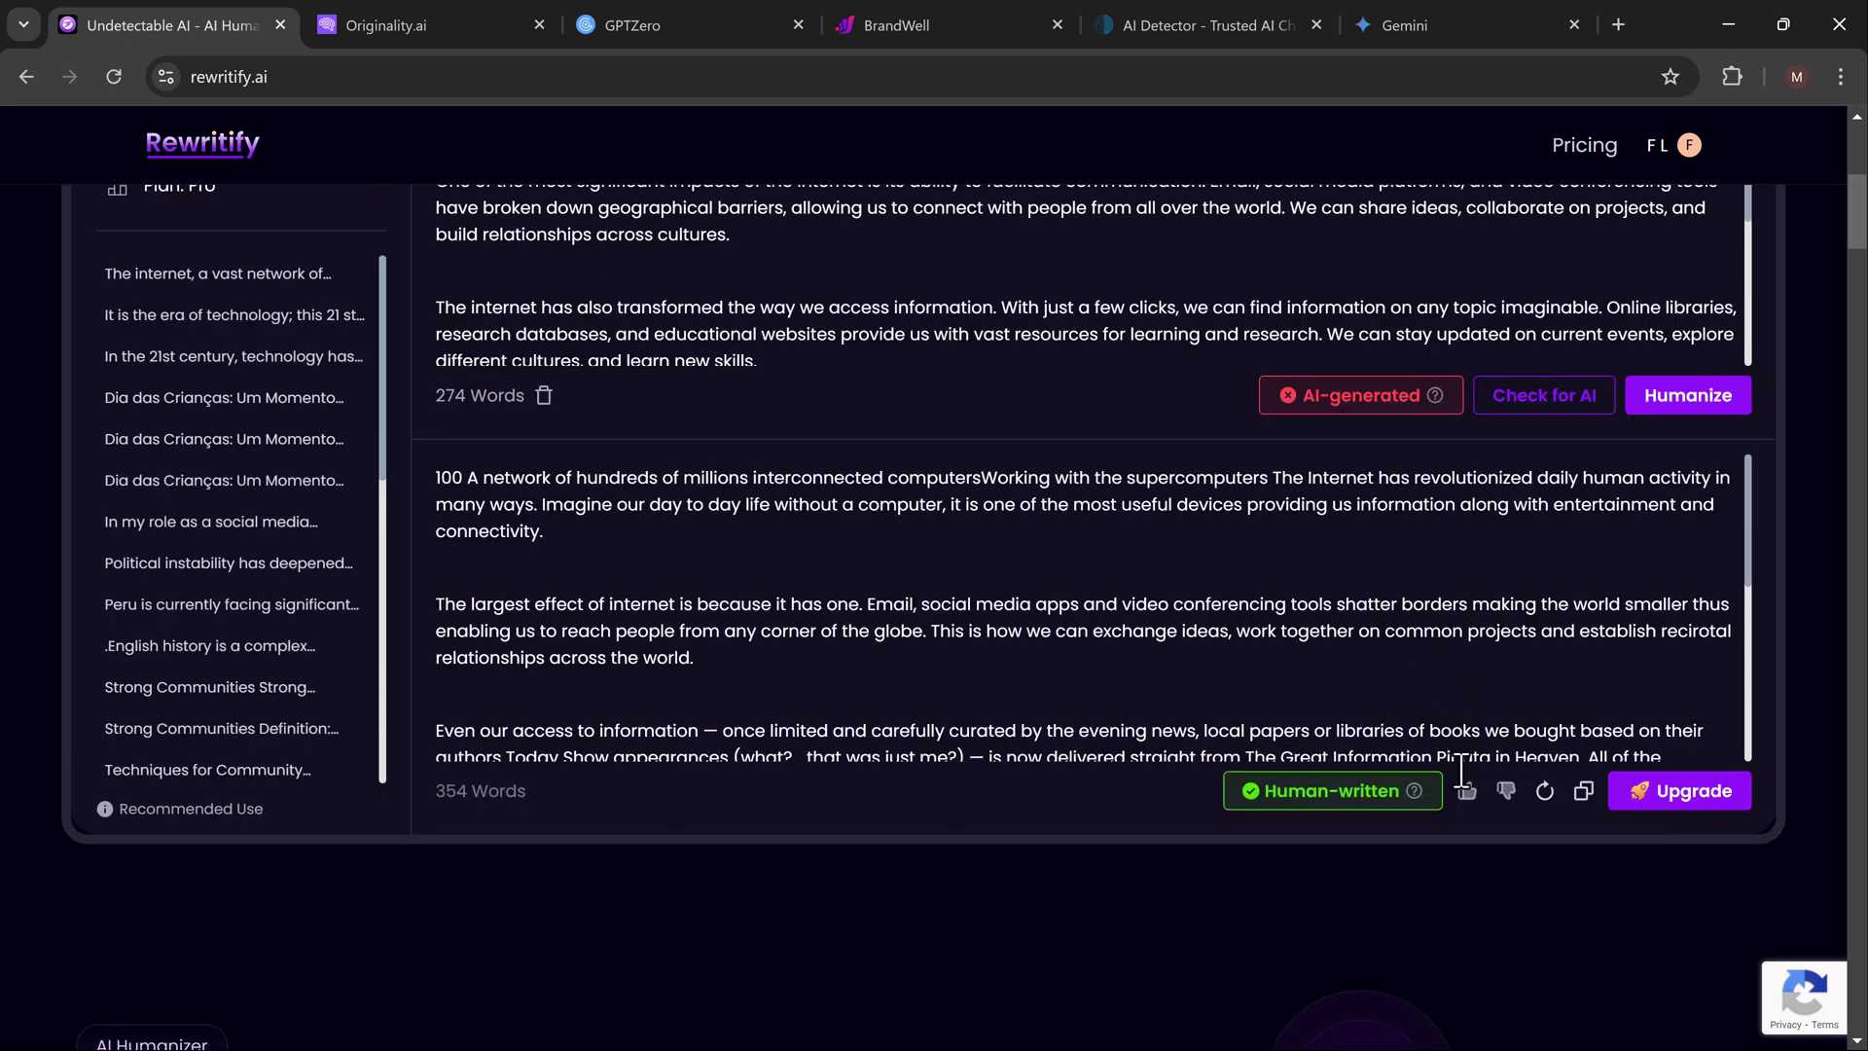
{"action": "left_click", "coordinate": [1583, 792]}
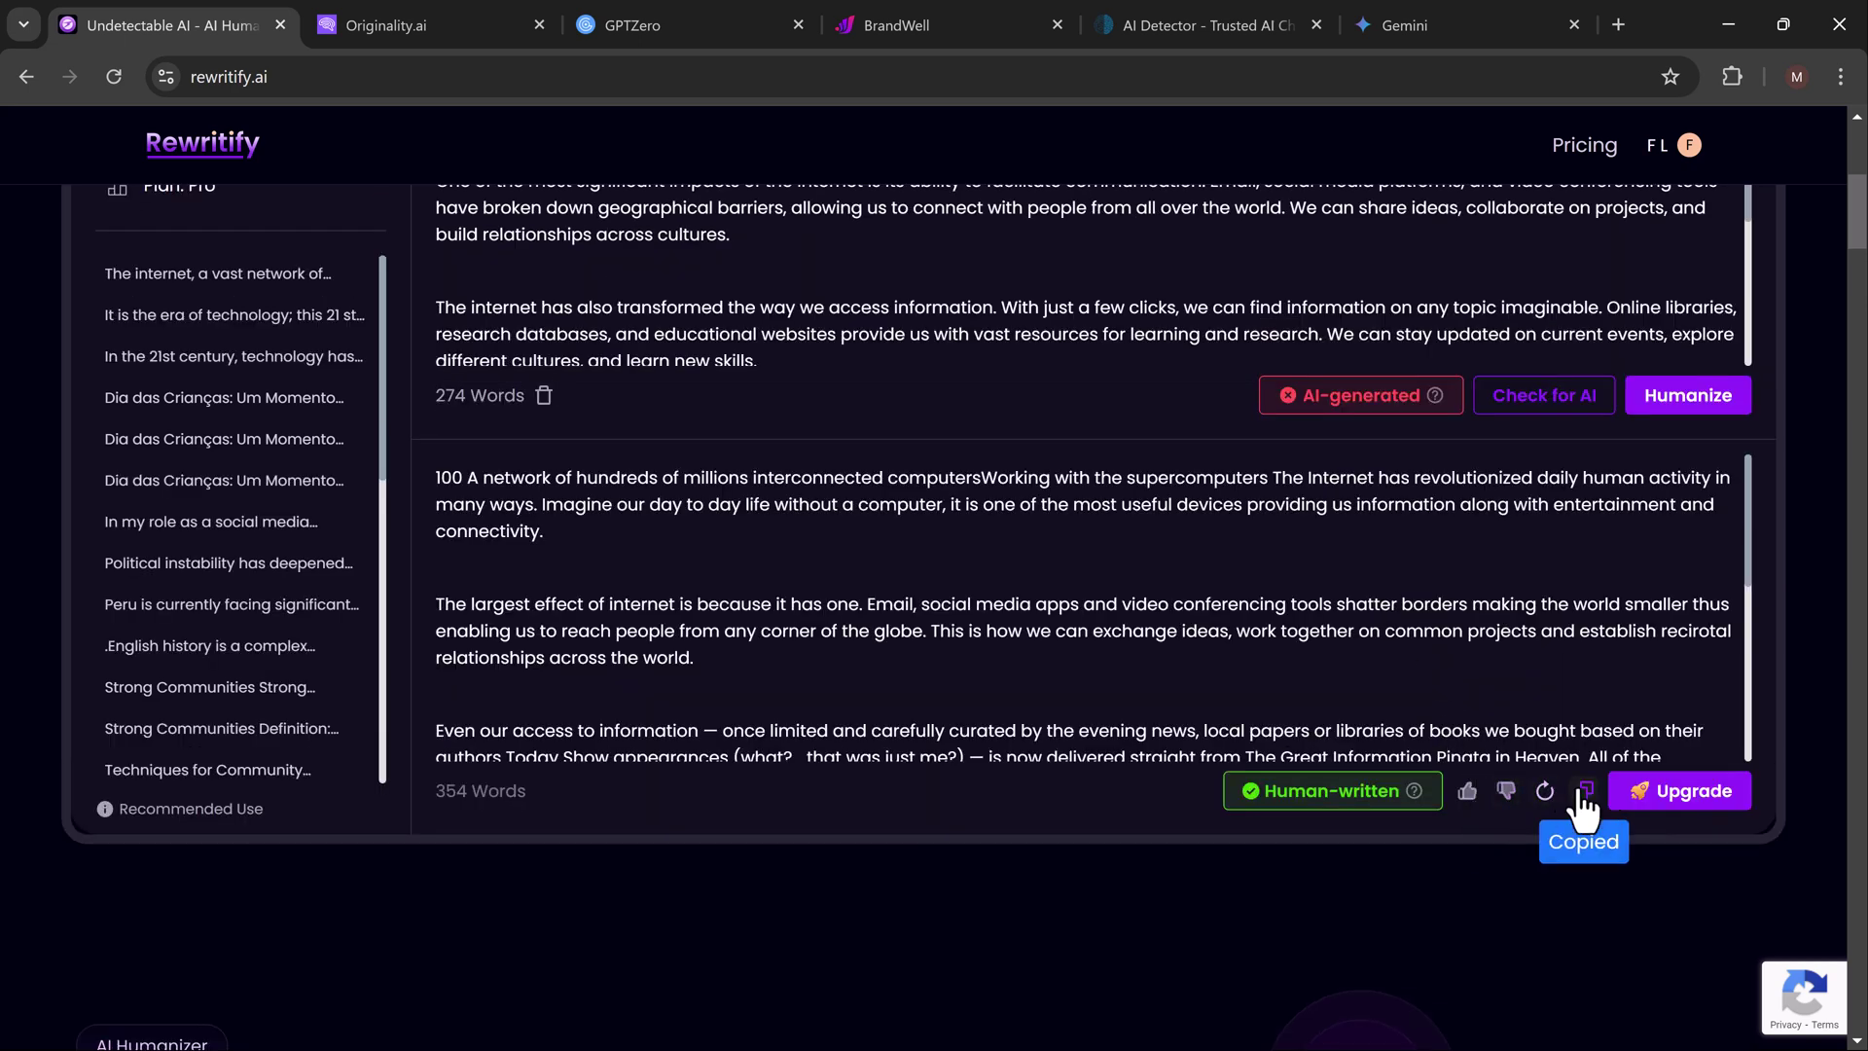
{"action": "left_click", "coordinate": [1304, 793]}
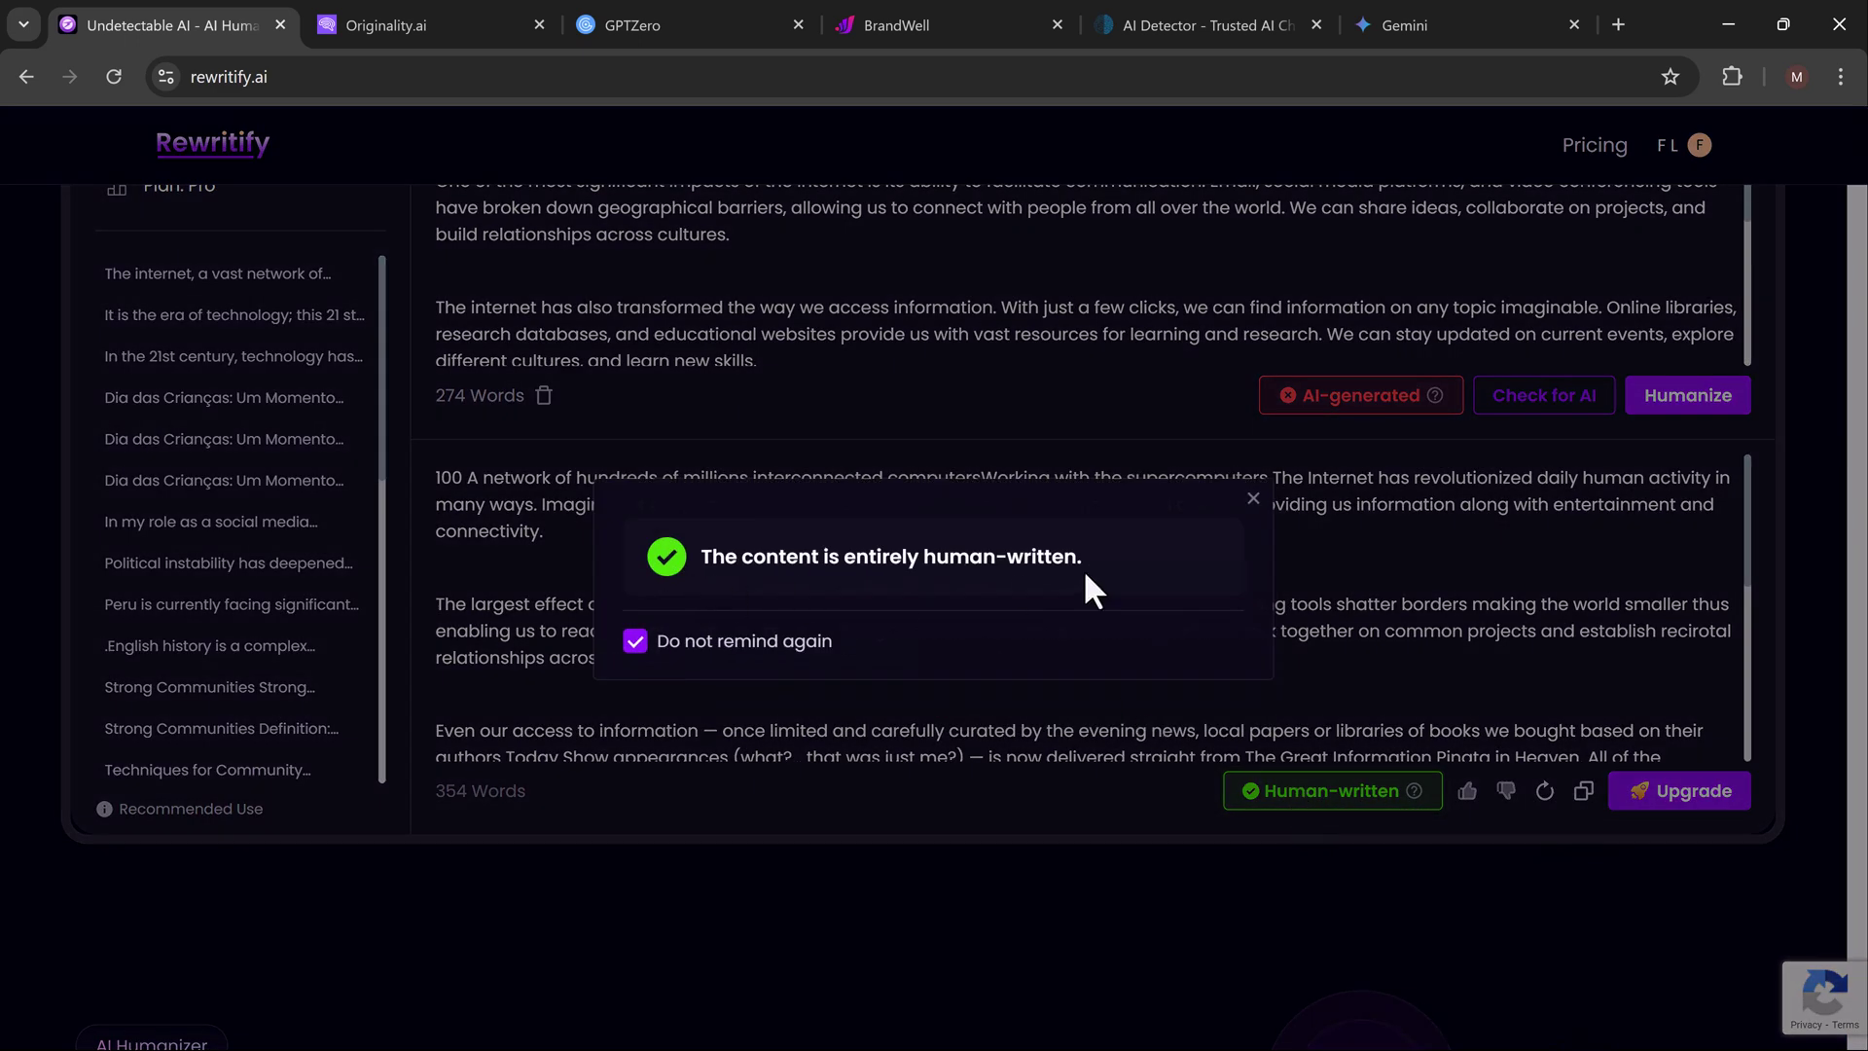
{"action": "left_click", "coordinate": [1253, 498]}
{"action": "left_click", "coordinate": [1584, 790]}
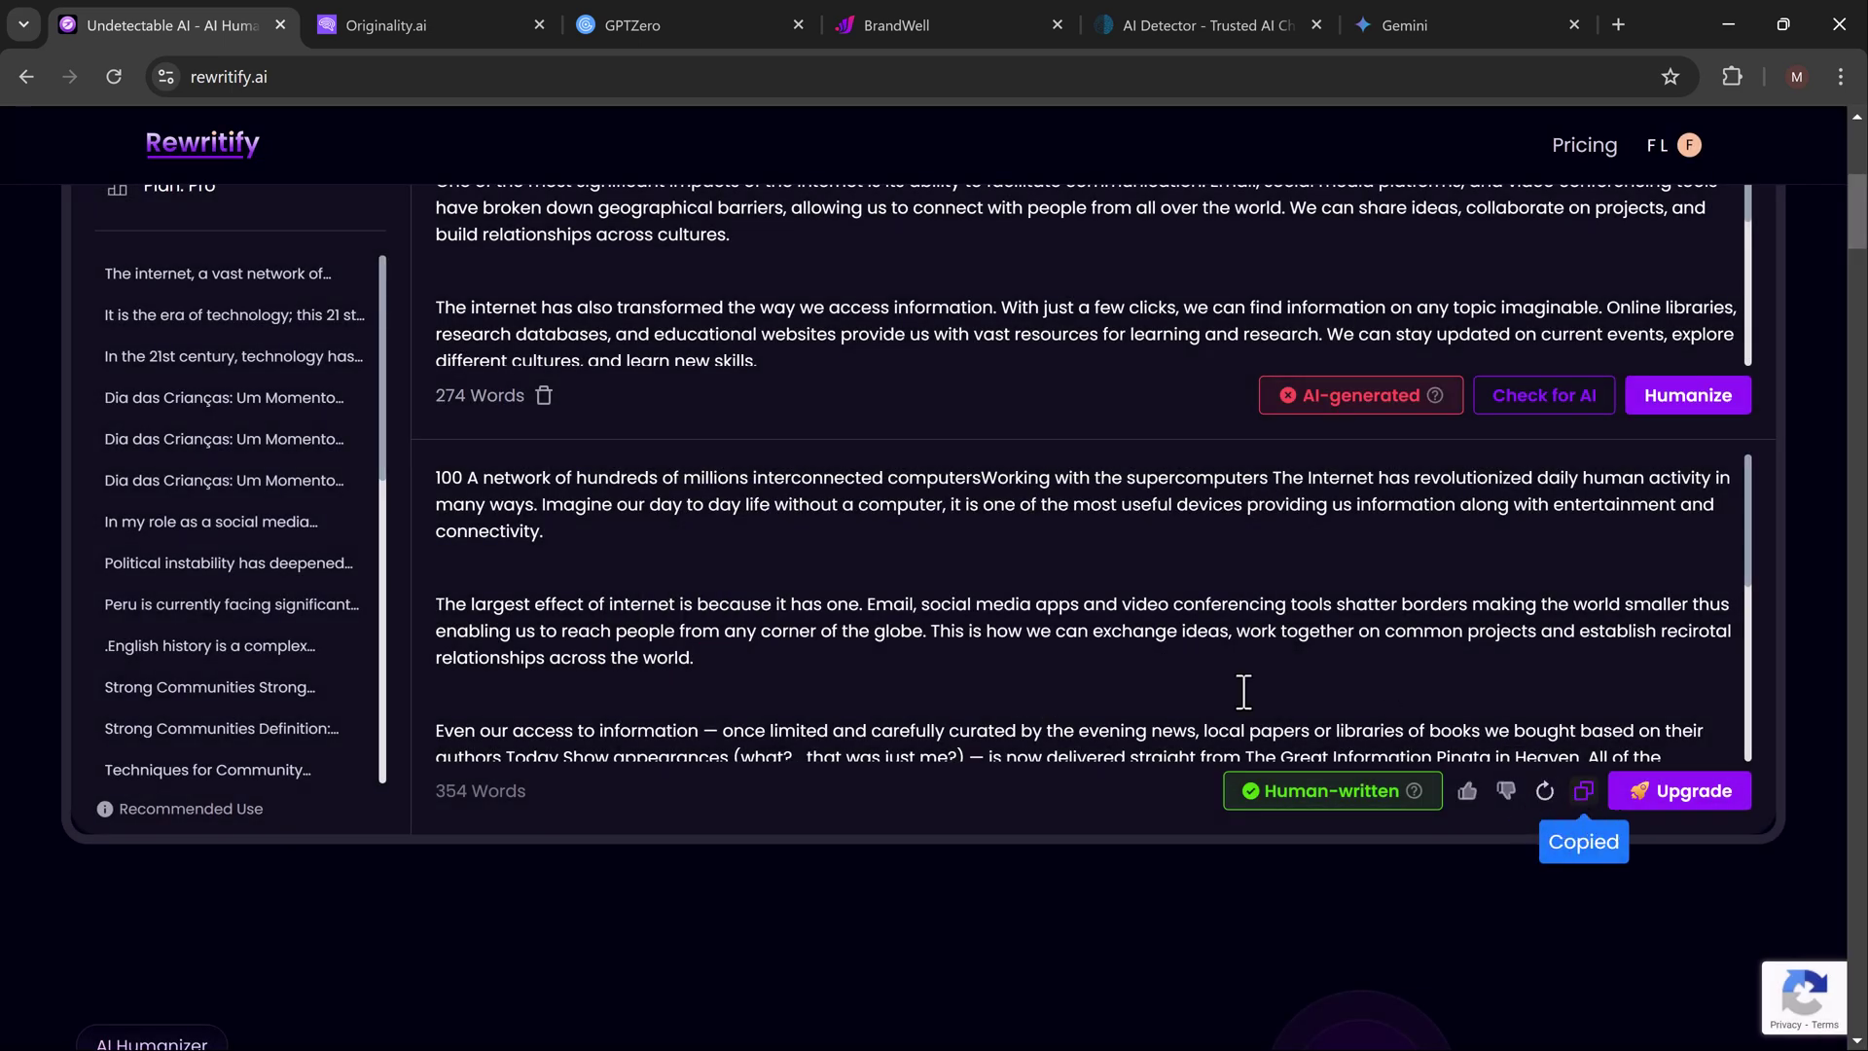
Replace Originality.ai's text with the humanized essay and scan: 100% Likely original, 0% plagiarism.
{"action": "left_click", "coordinate": [438, 24]}
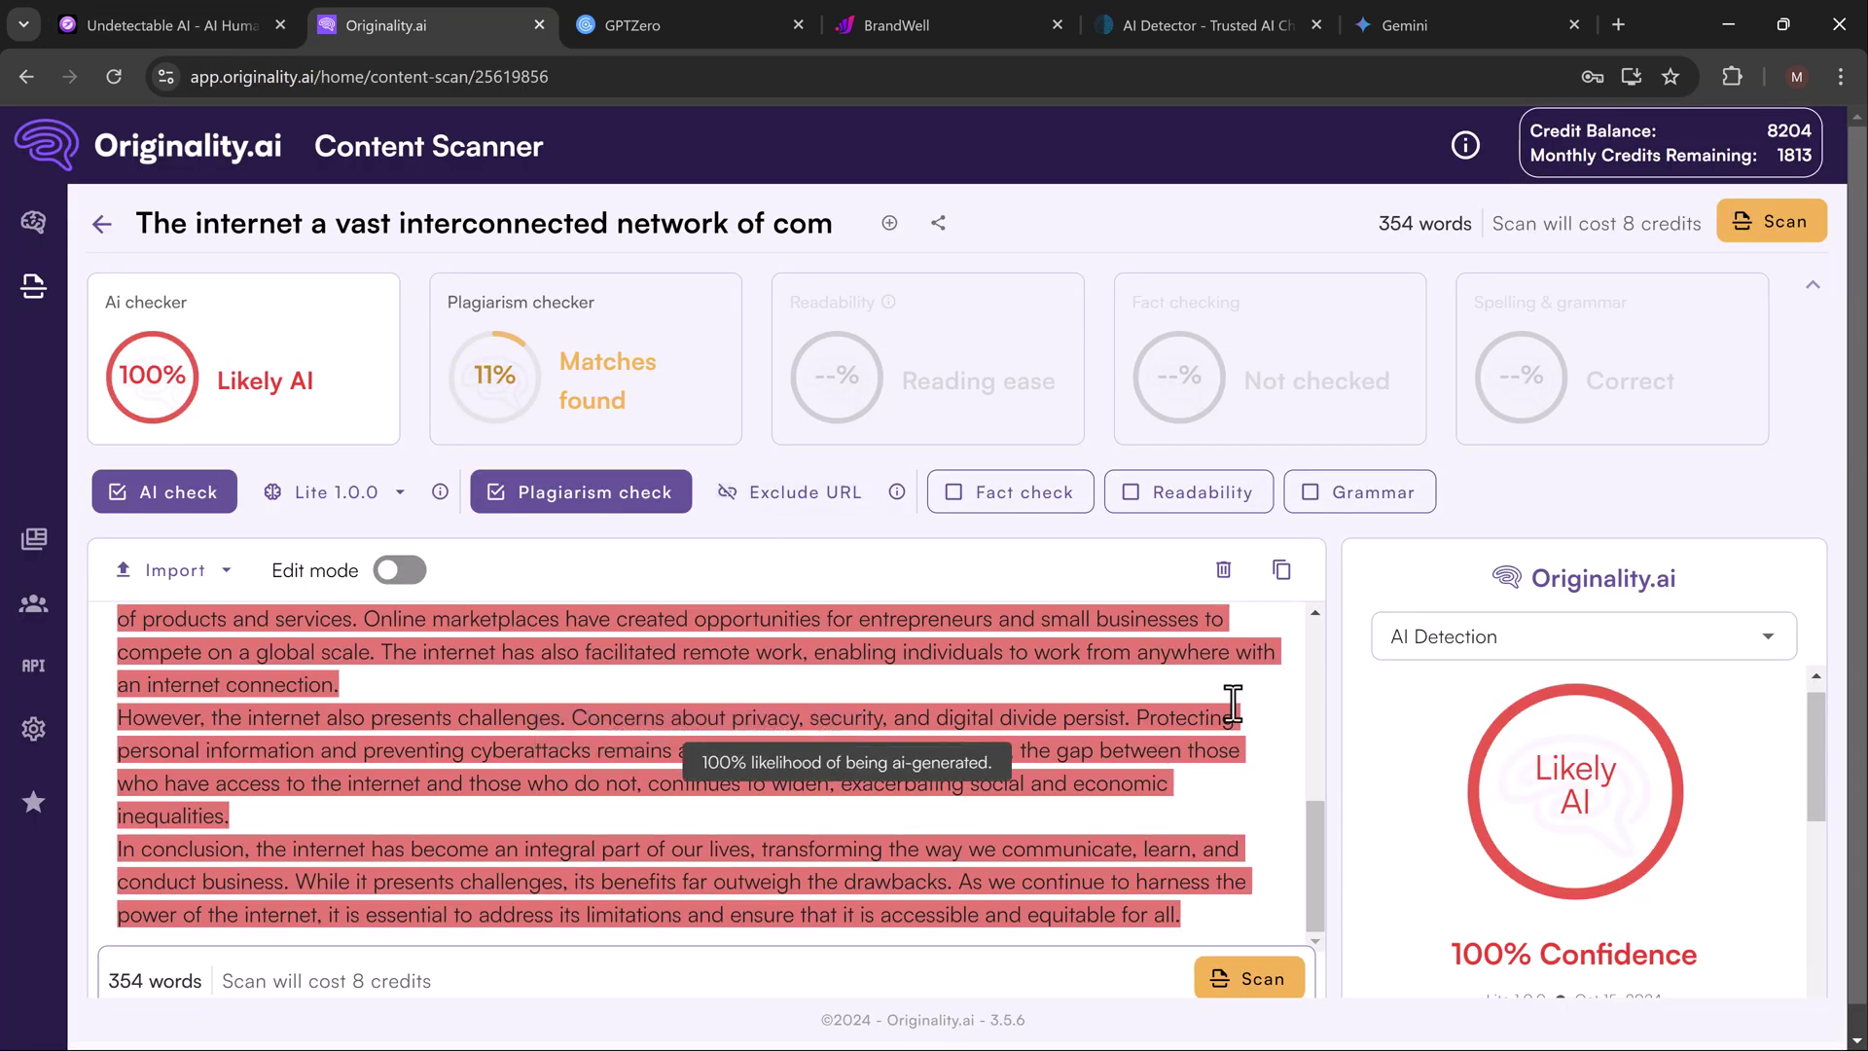
{"action": "left_click", "coordinate": [1223, 570]}
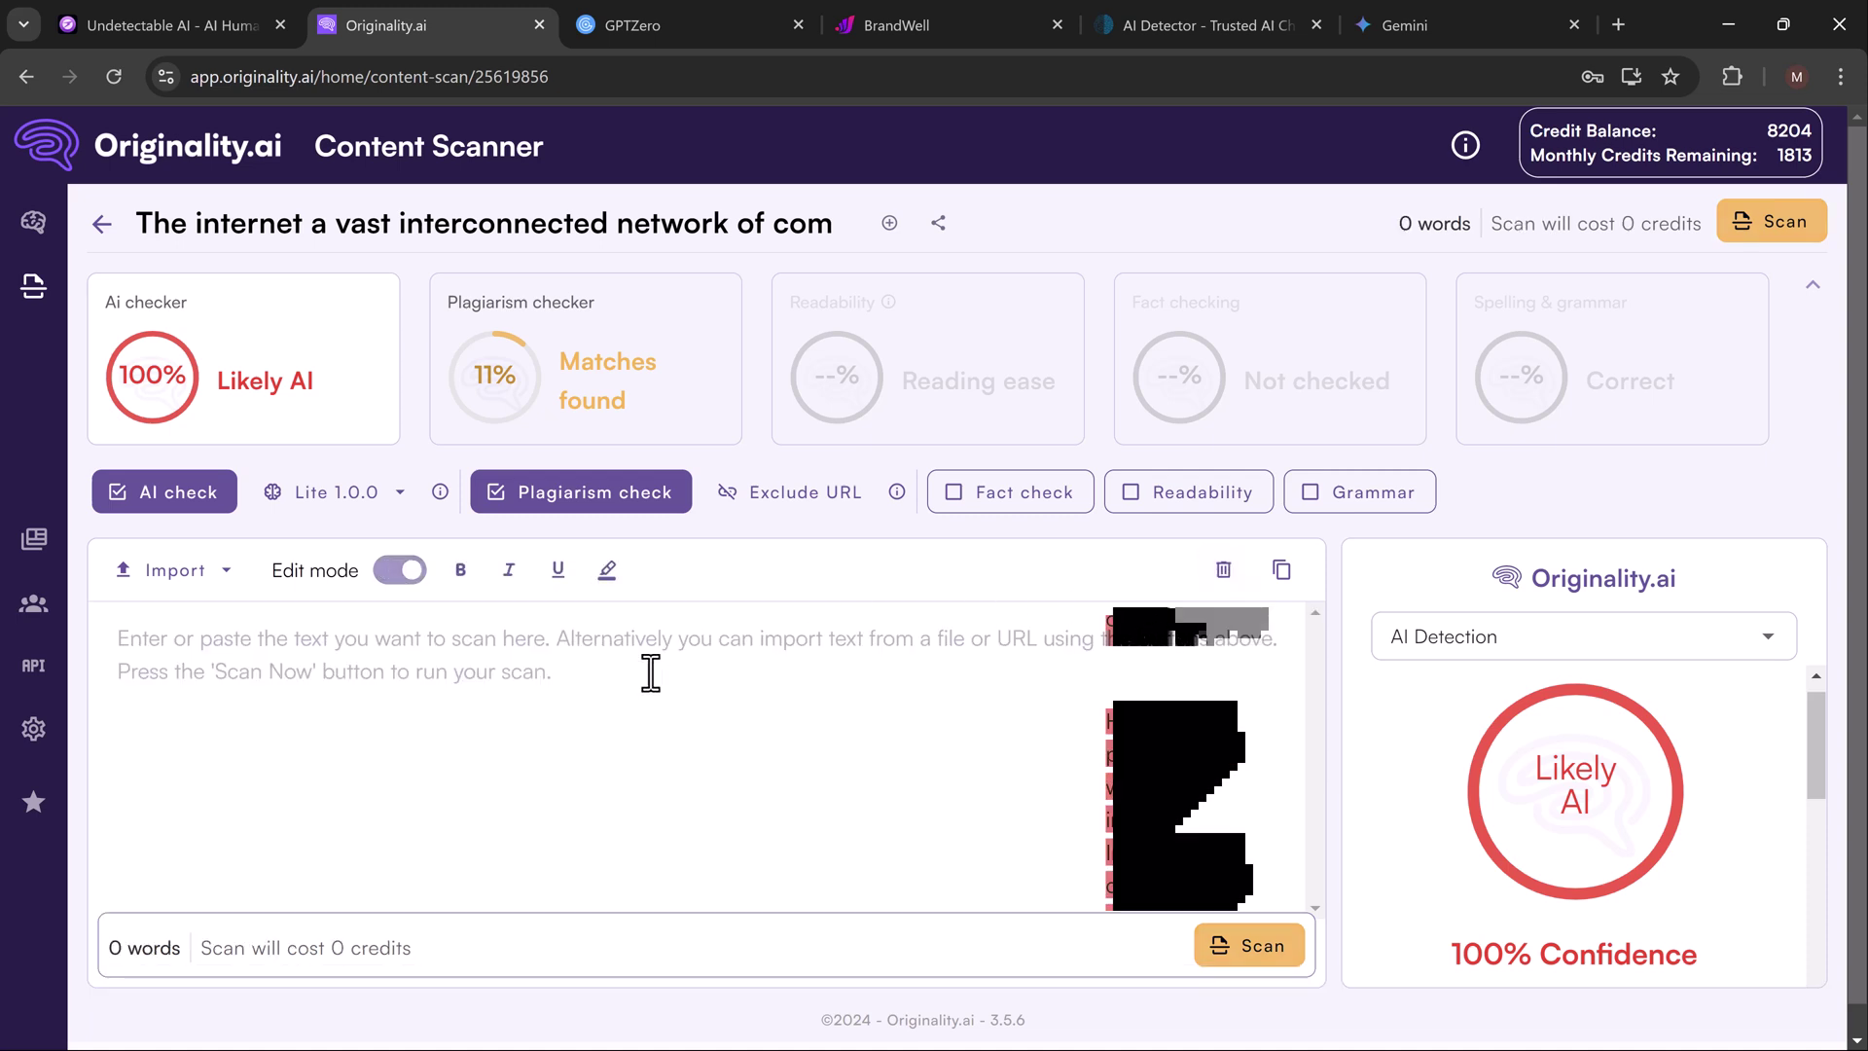
{"action": "key", "text": "ctrl+v"}
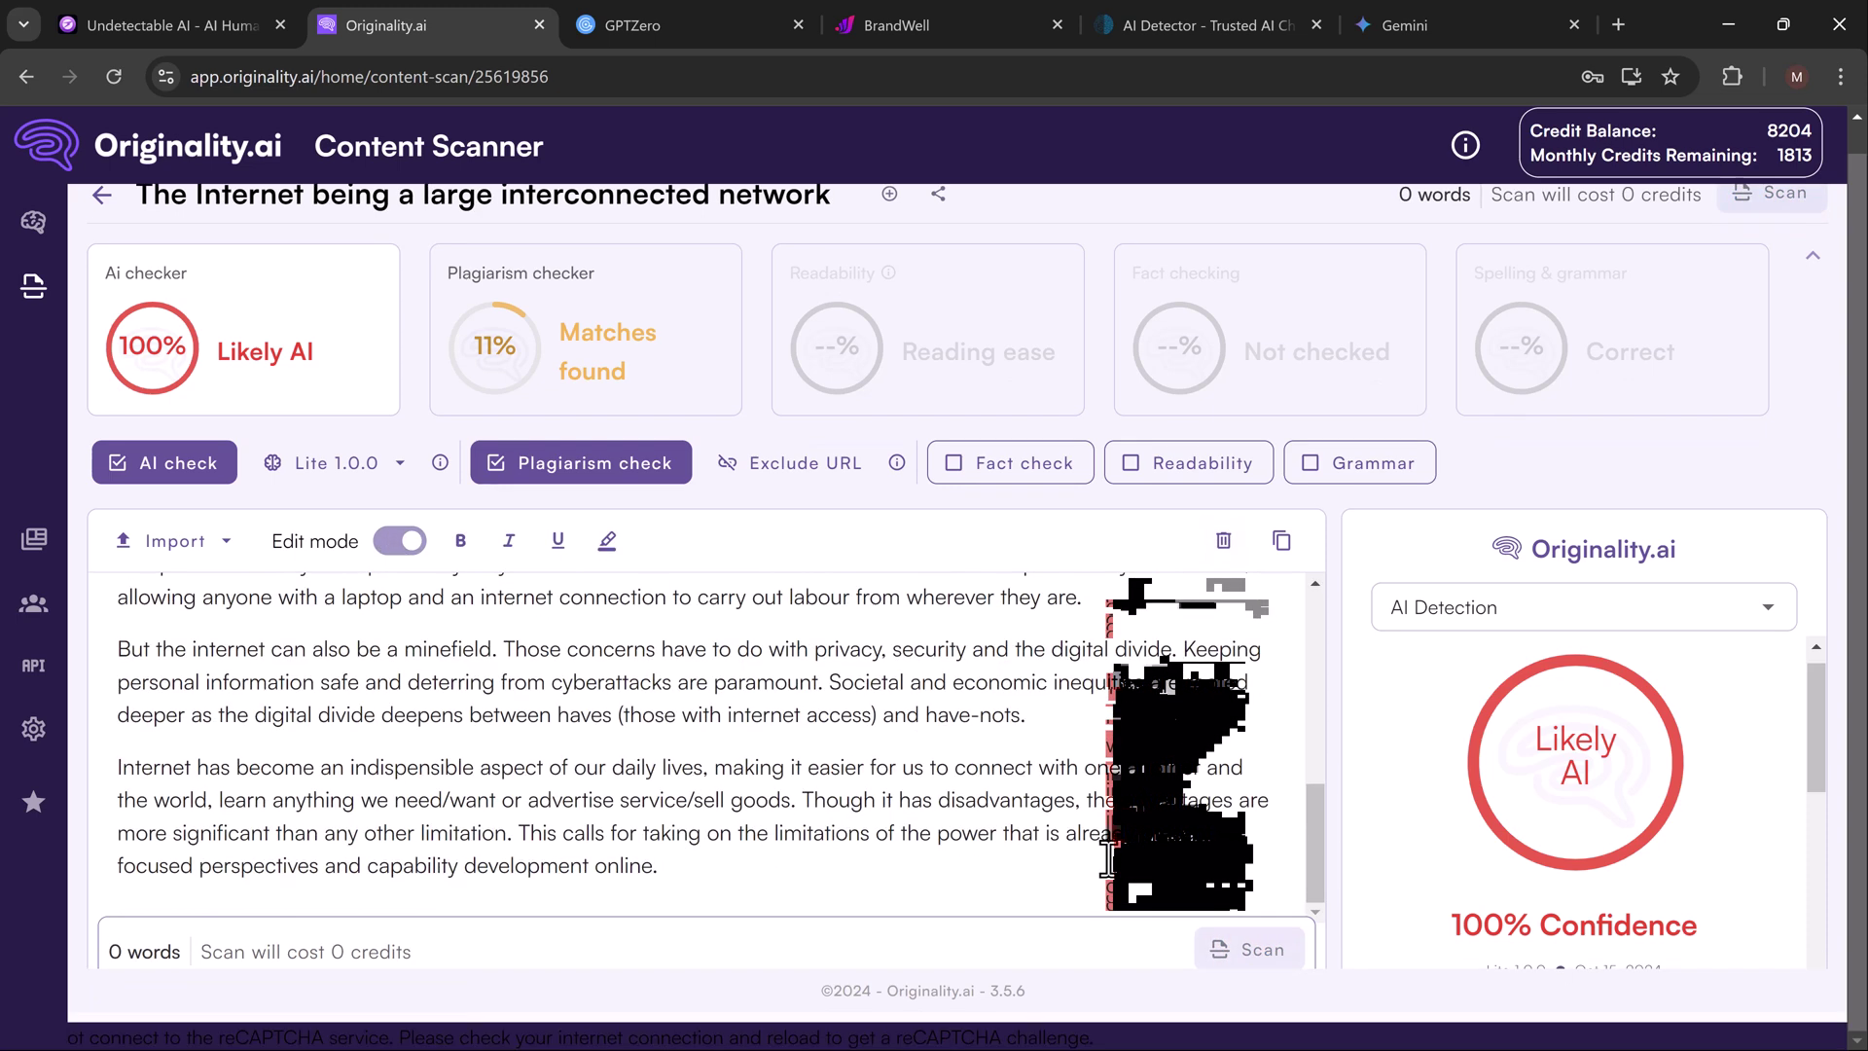
{"action": "left_click", "coordinate": [1236, 973]}
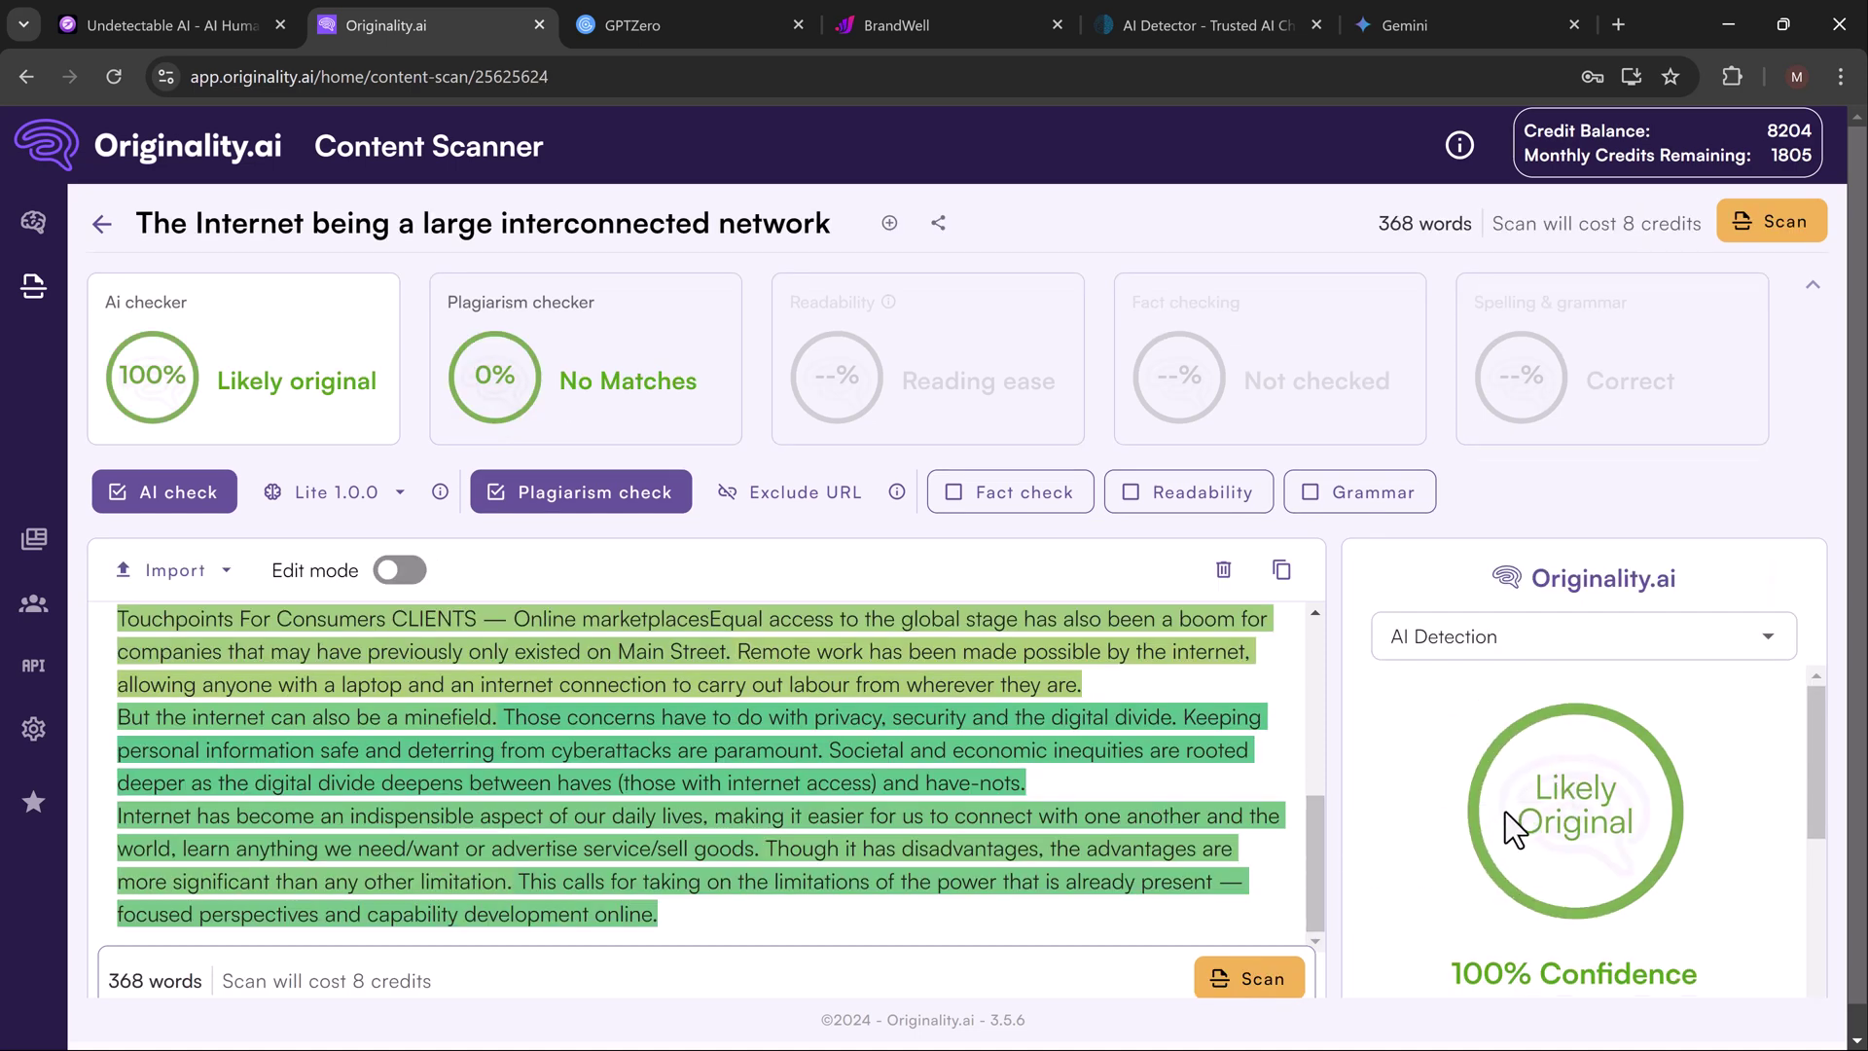
{"action": "scroll", "coordinate": [1504, 812], "scroll_direction": "down", "scroll_amount": 2}
{"action": "scroll", "coordinate": [1503, 812], "scroll_direction": "up", "scroll_amount": 2}
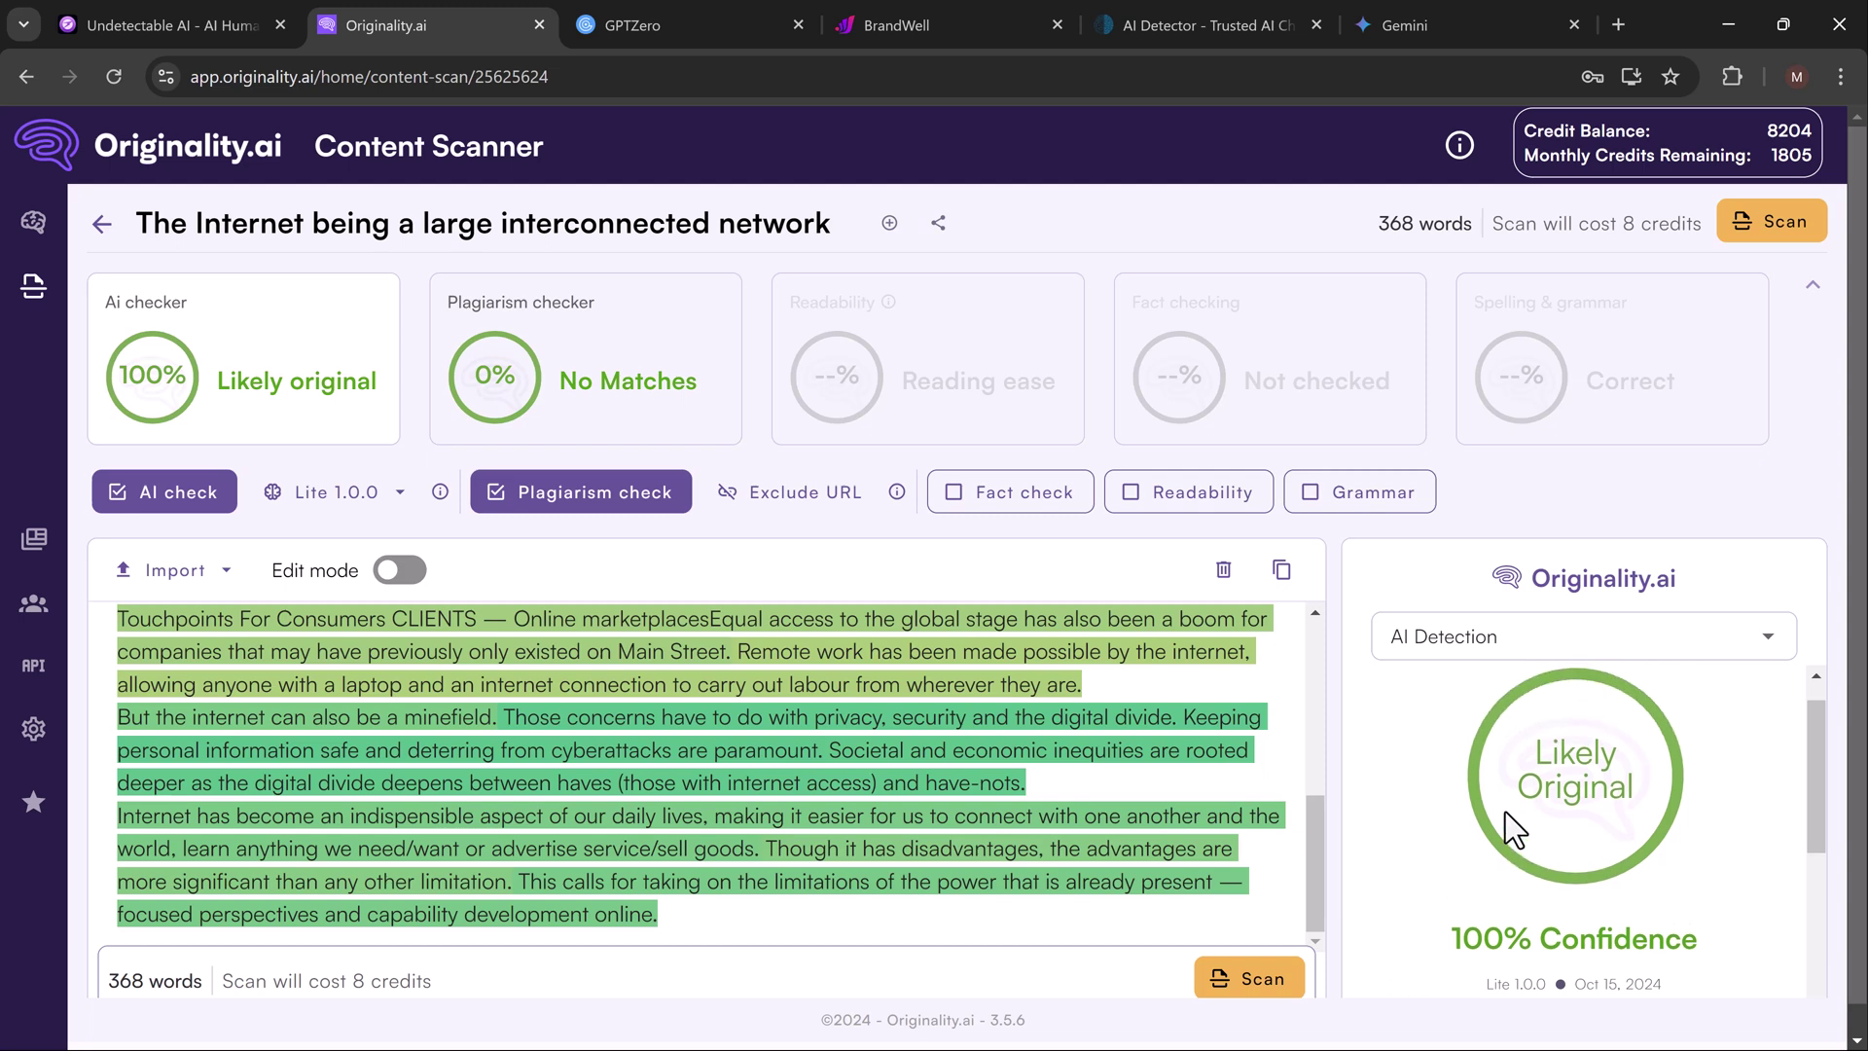
Scan the humanized essay in GPTZero, which rates it 3% probability AI.
{"action": "left_click", "coordinate": [655, 22]}
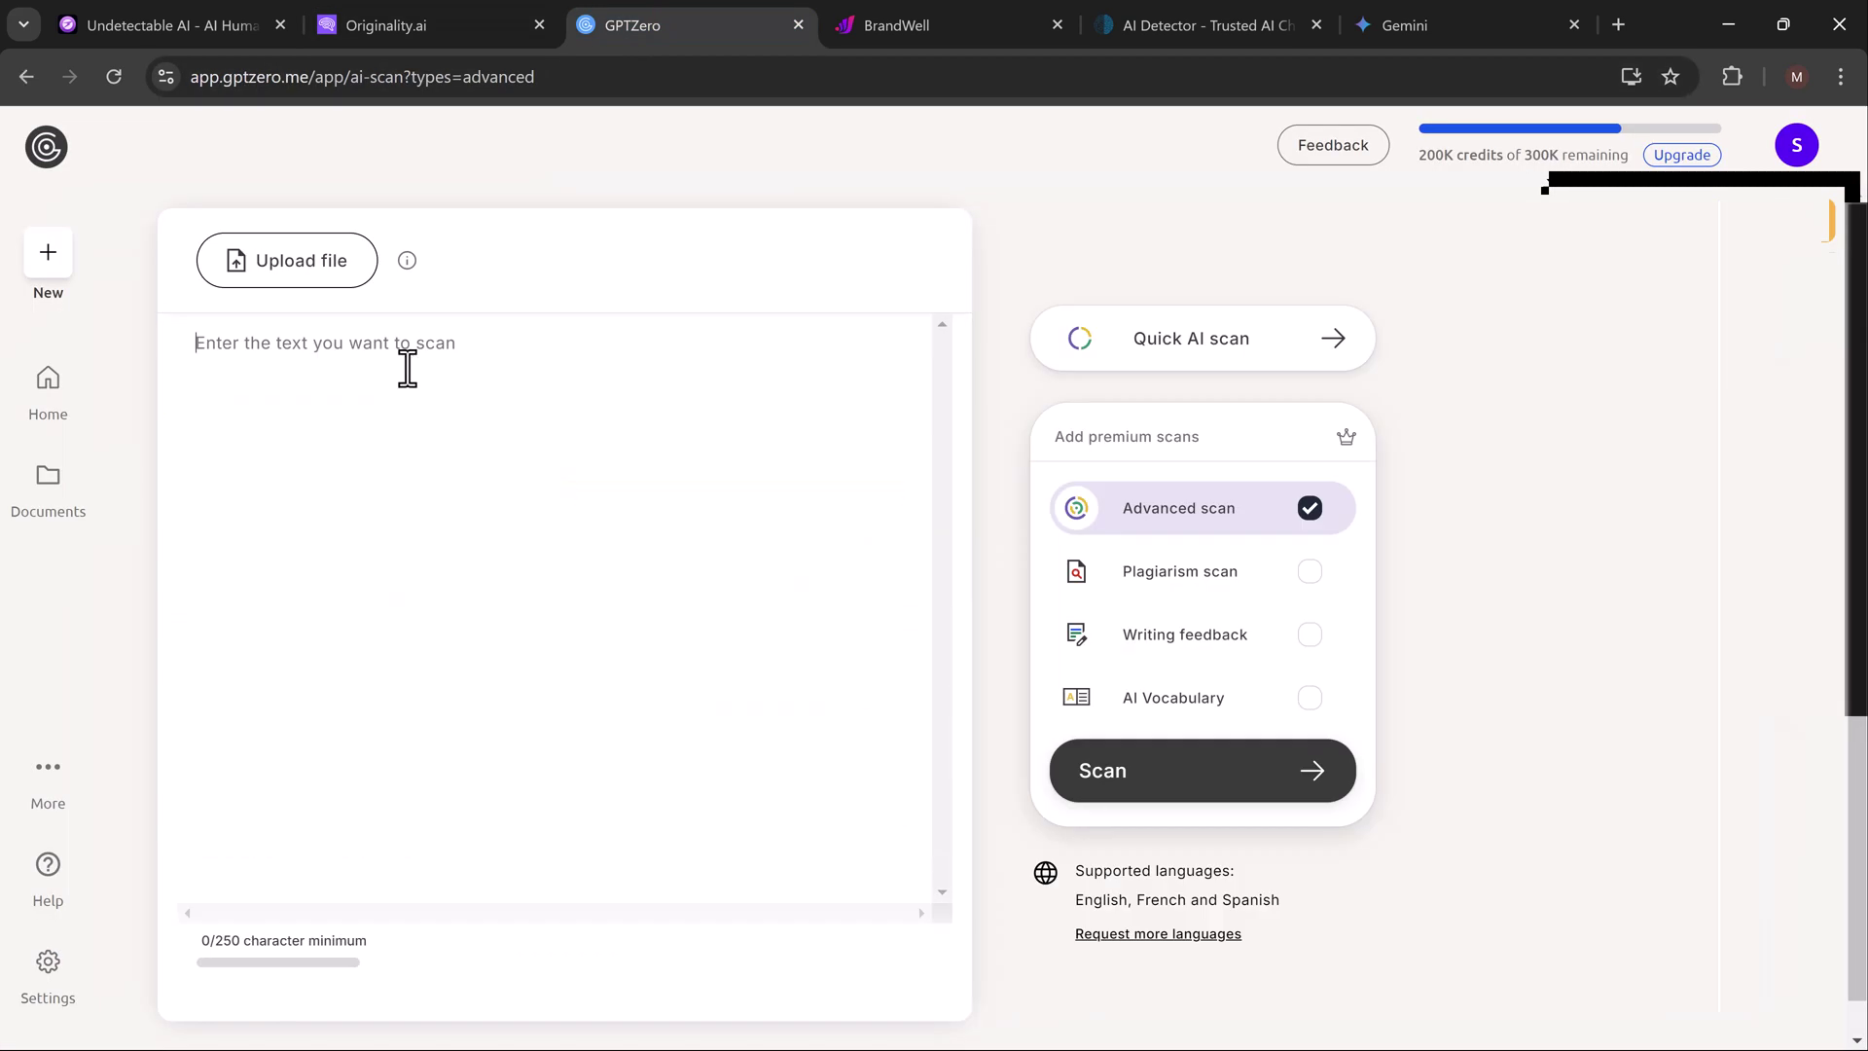
{"action": "left_click", "coordinate": [407, 368]}
{"action": "key", "text": "ctrl+v"}
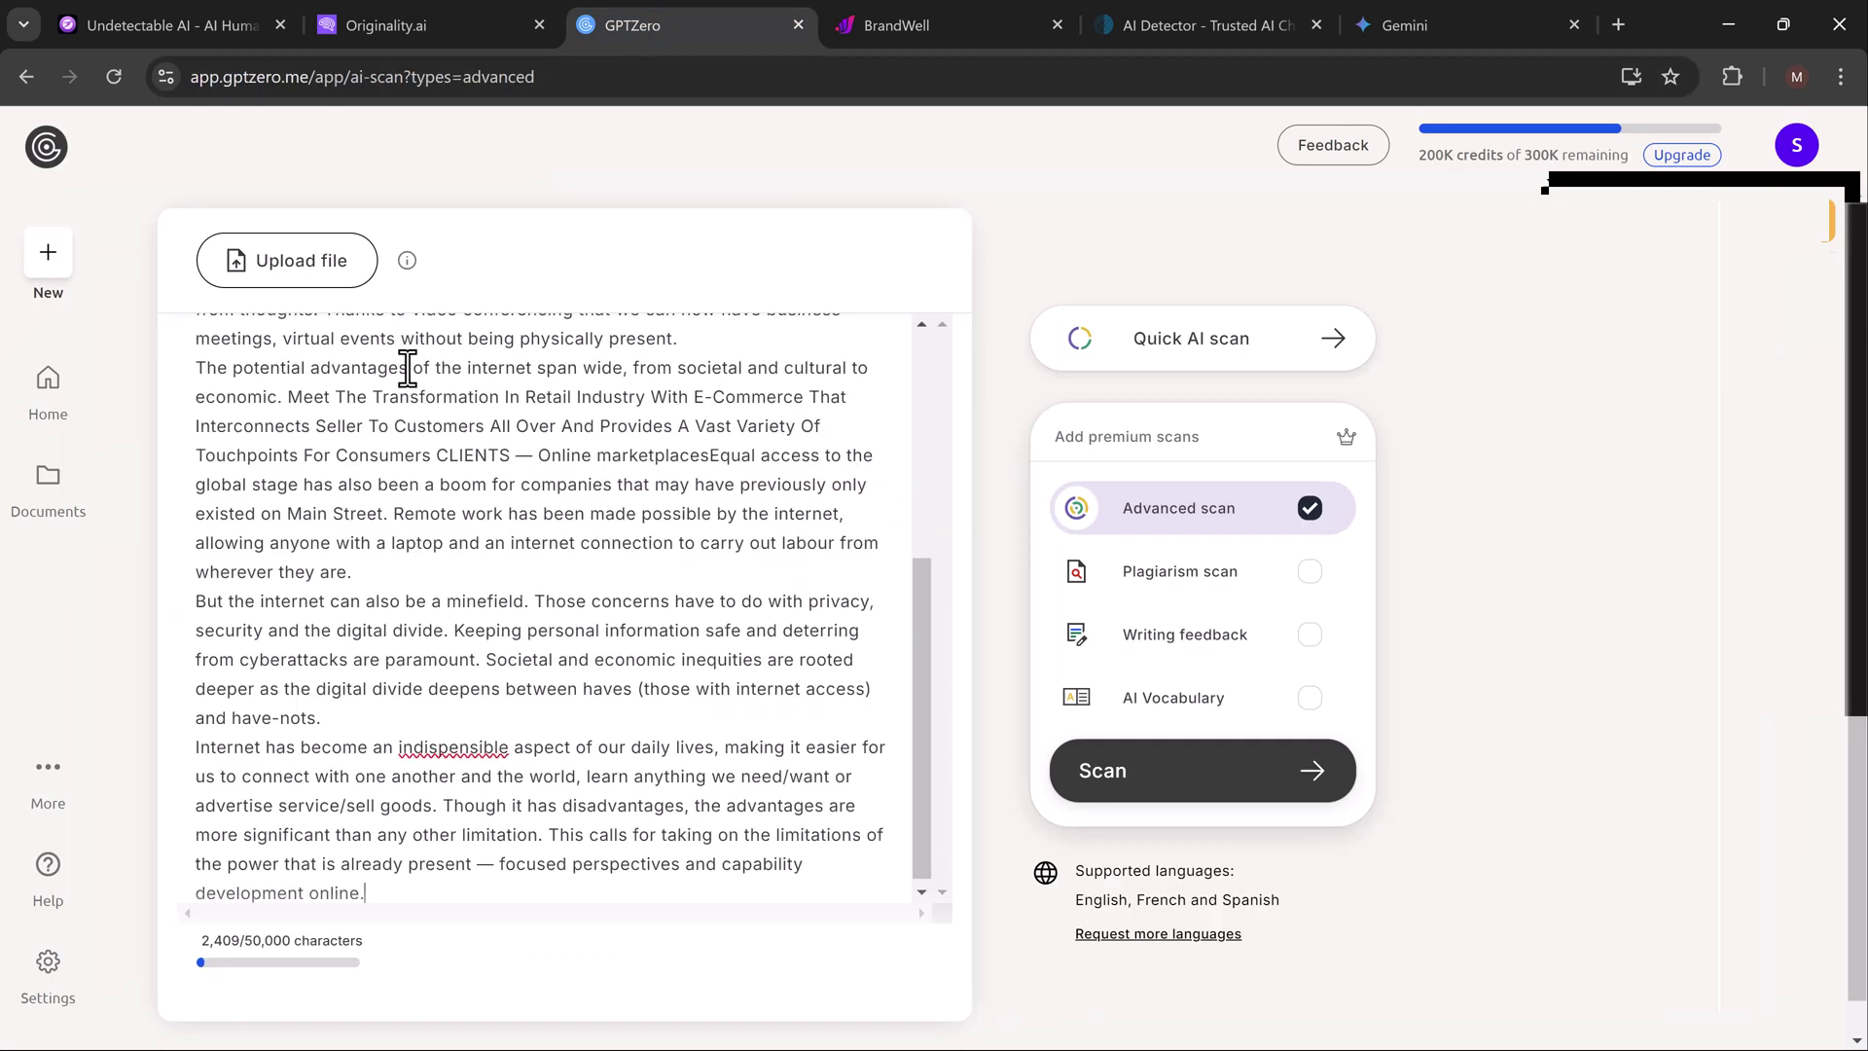
{"action": "left_click", "coordinate": [1164, 789]}
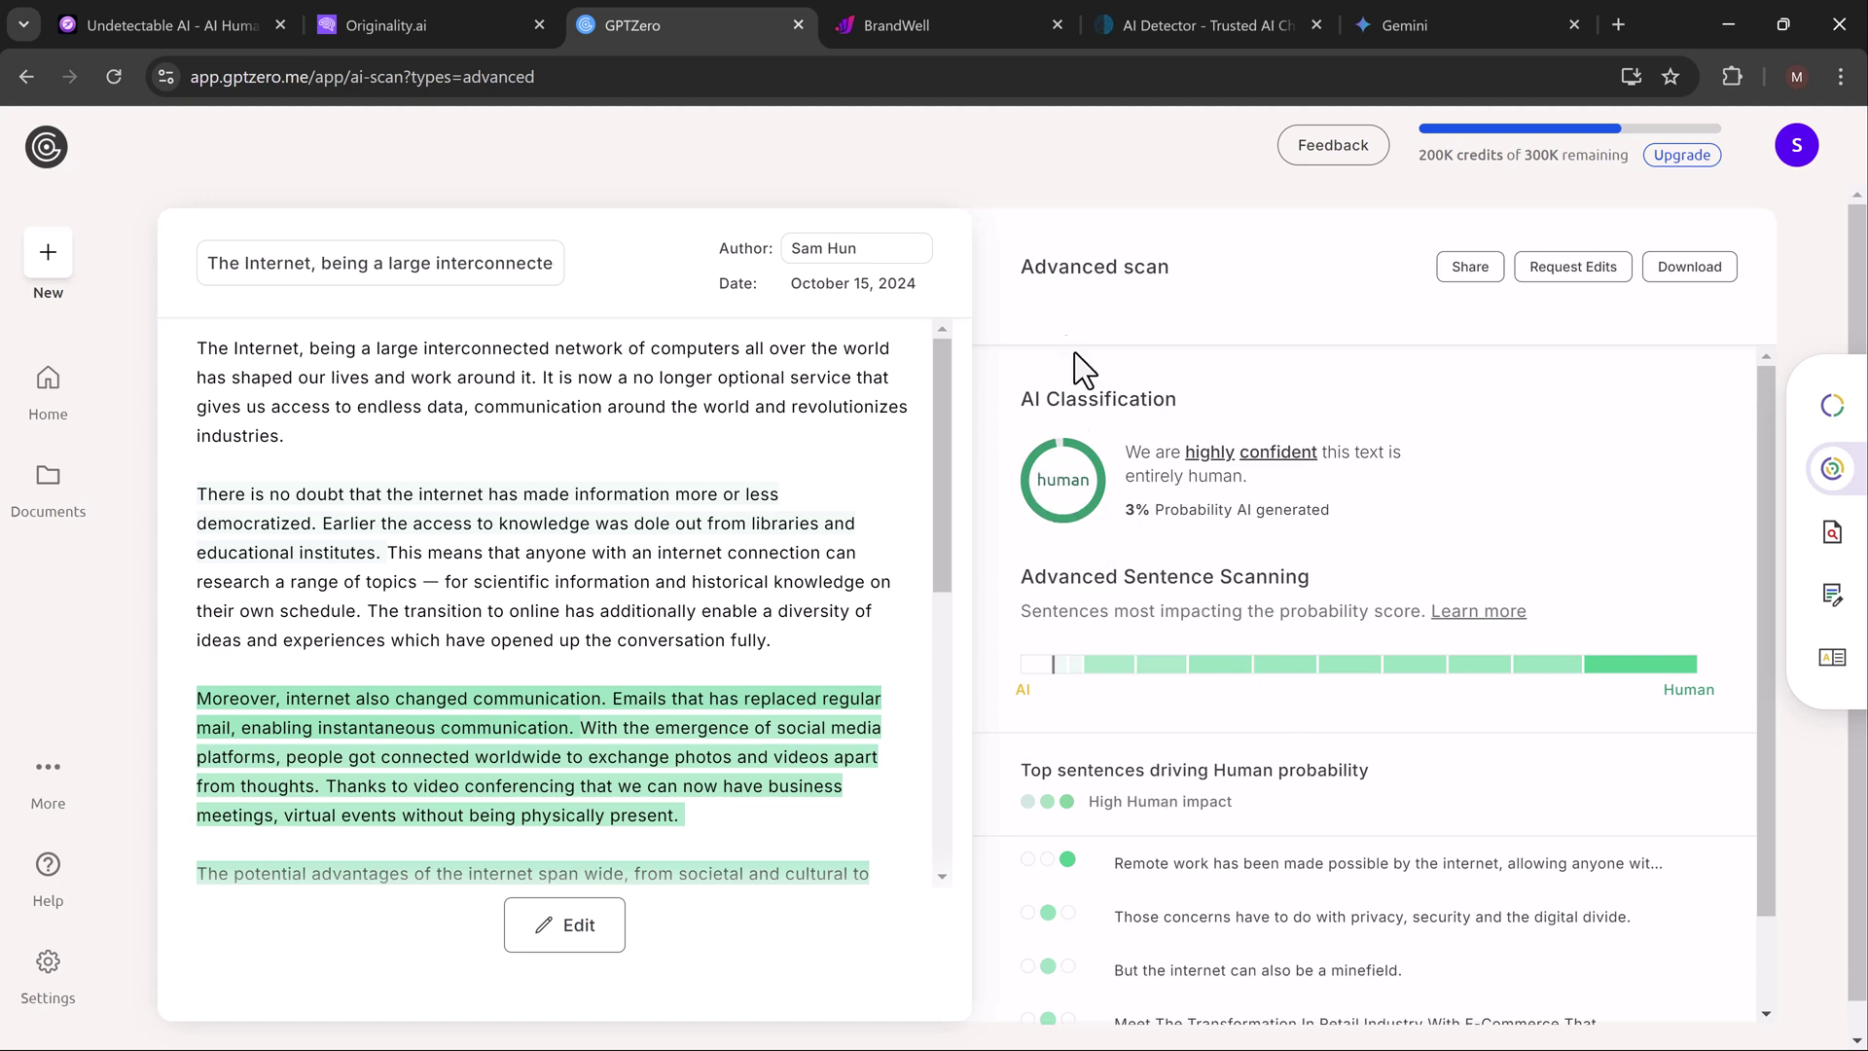
Check the essay with BrandWell's AI detector, which reports it passes as human.
{"action": "left_click", "coordinate": [894, 26]}
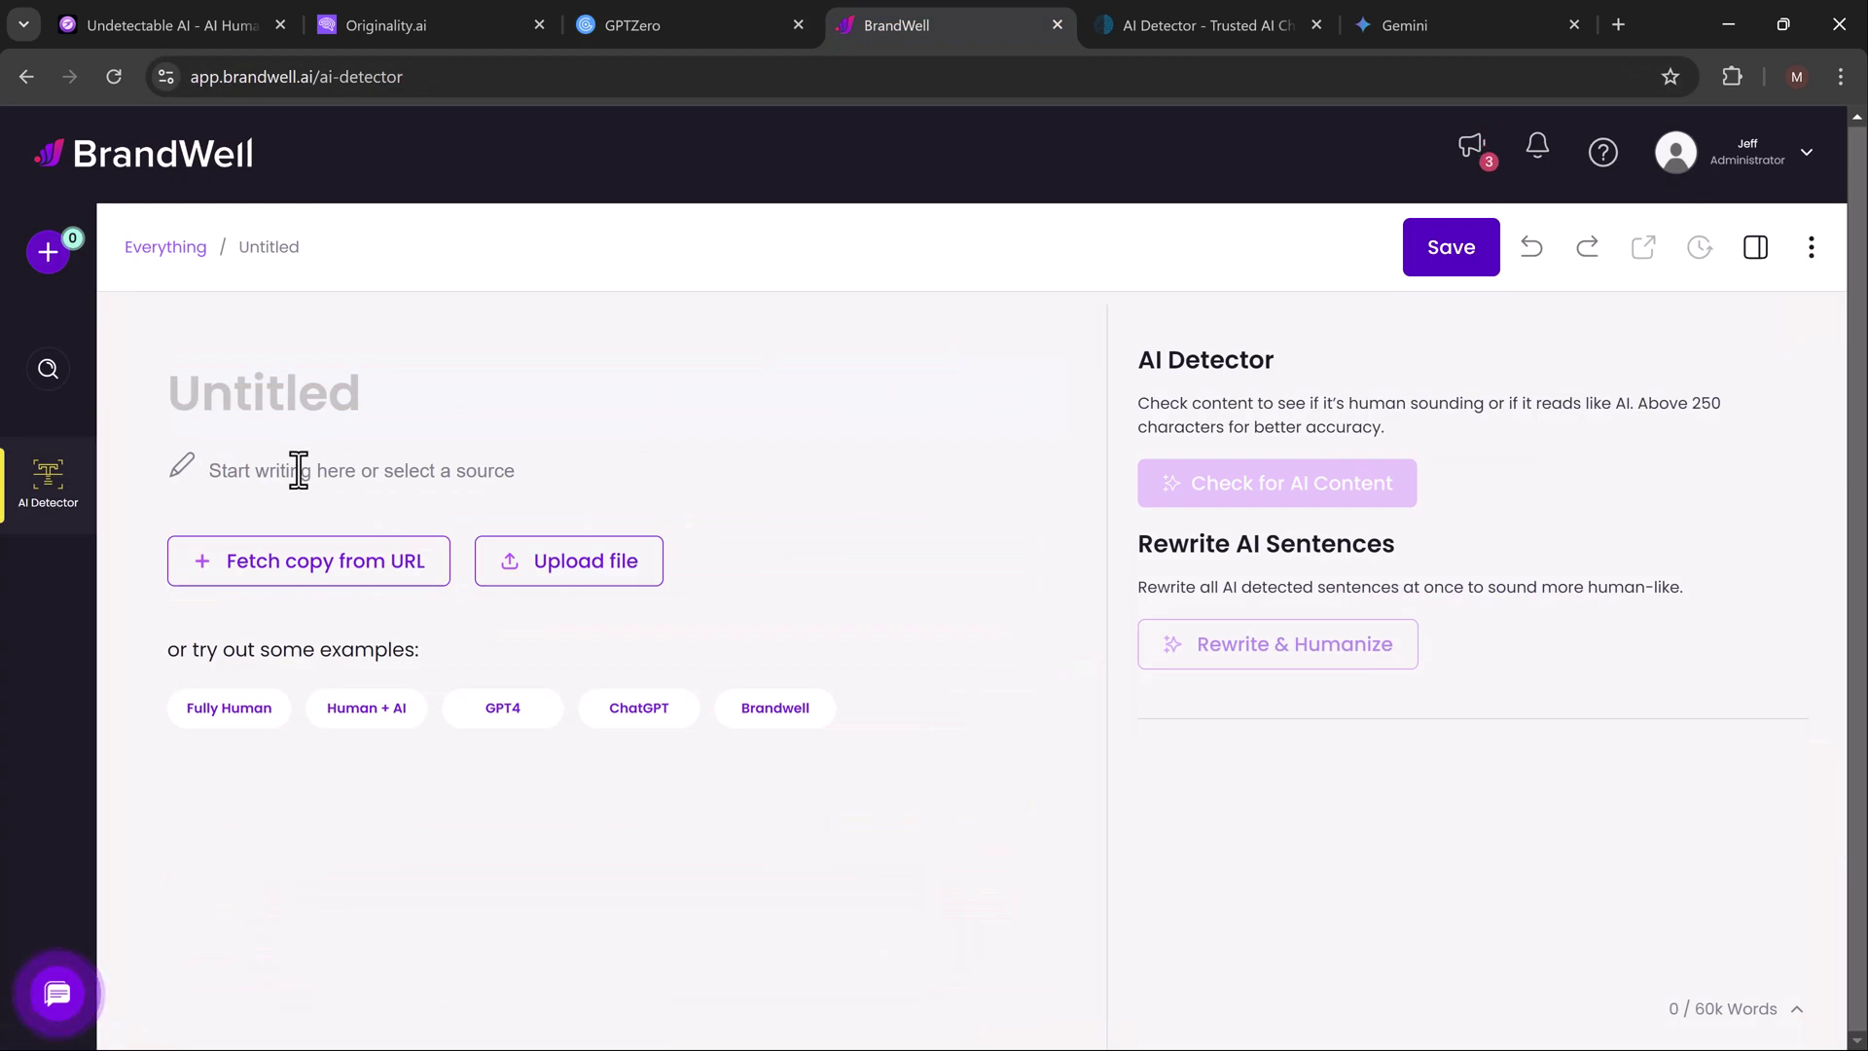
{"action": "left_click", "coordinate": [299, 470]}
{"action": "key", "text": "ctrl+v"}
{"action": "left_click", "coordinate": [1304, 492]}
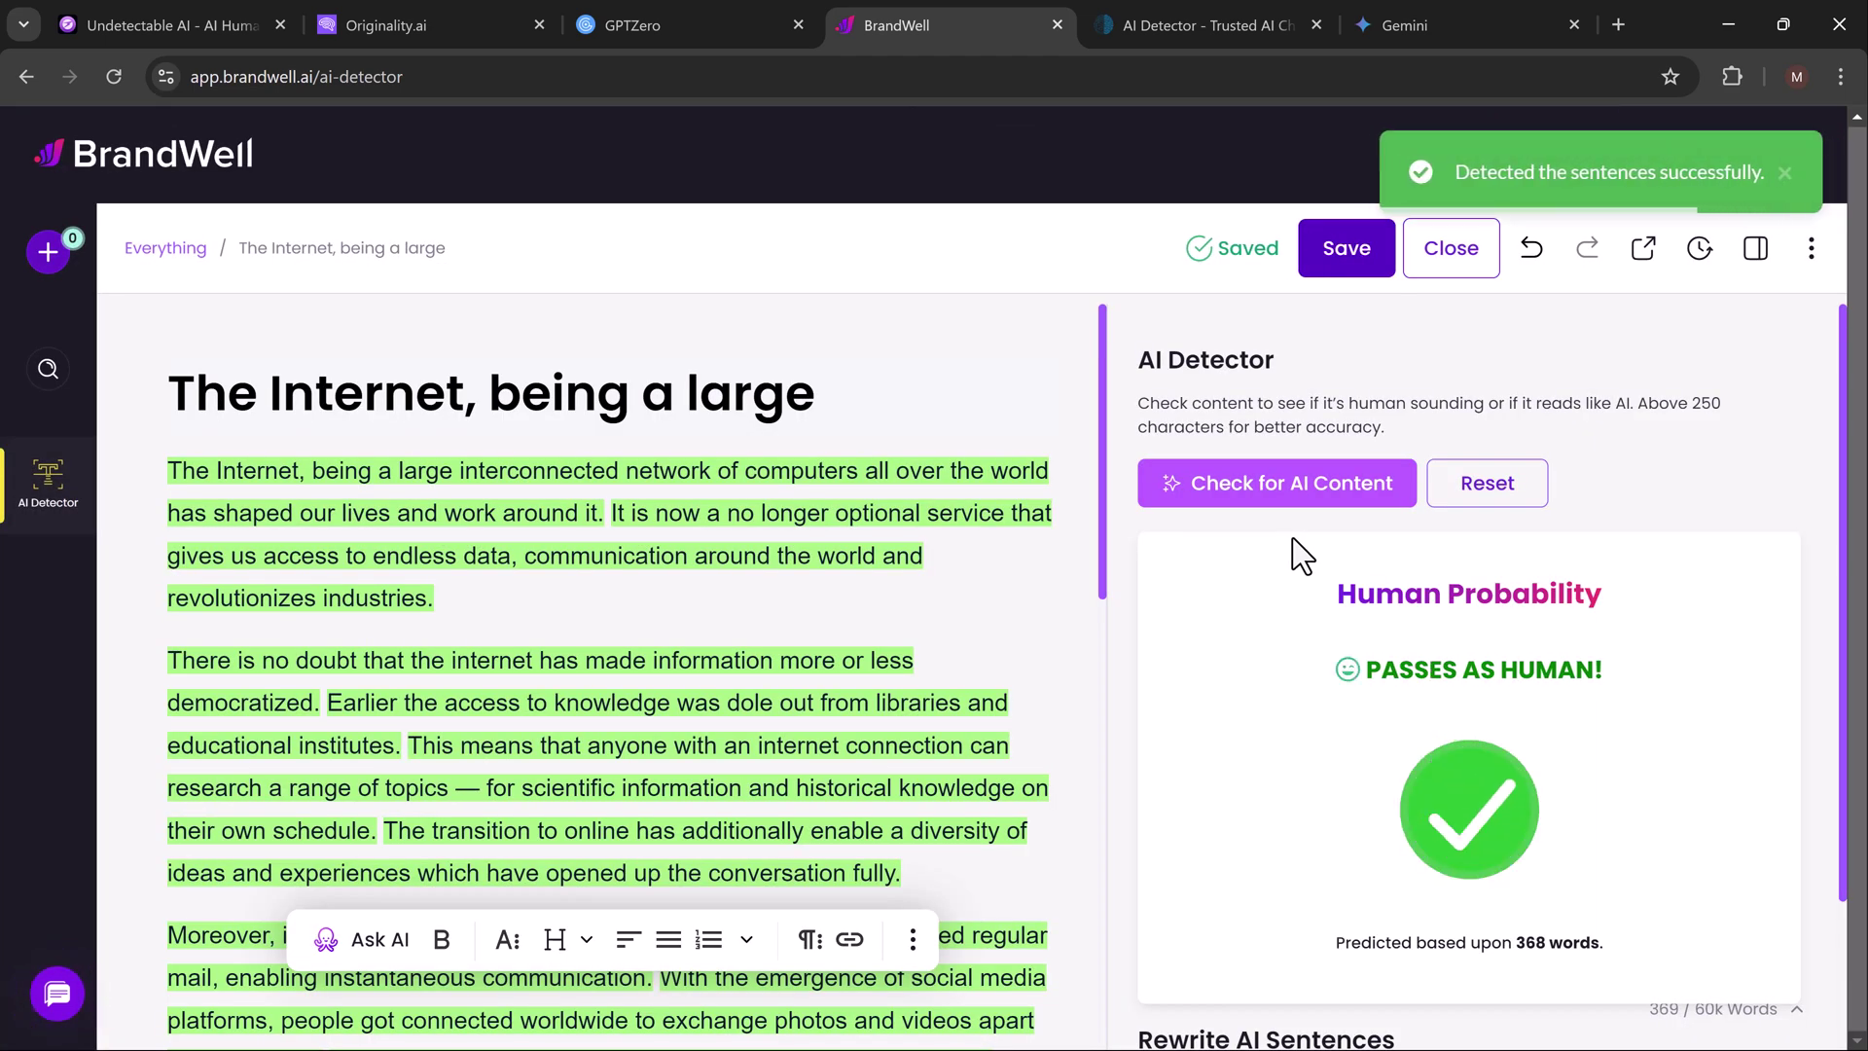
Run the 2,414-character essay through ZeroGPT, which reports it Human written at 0% AI GPT.
{"action": "left_click", "coordinate": [1201, 25]}
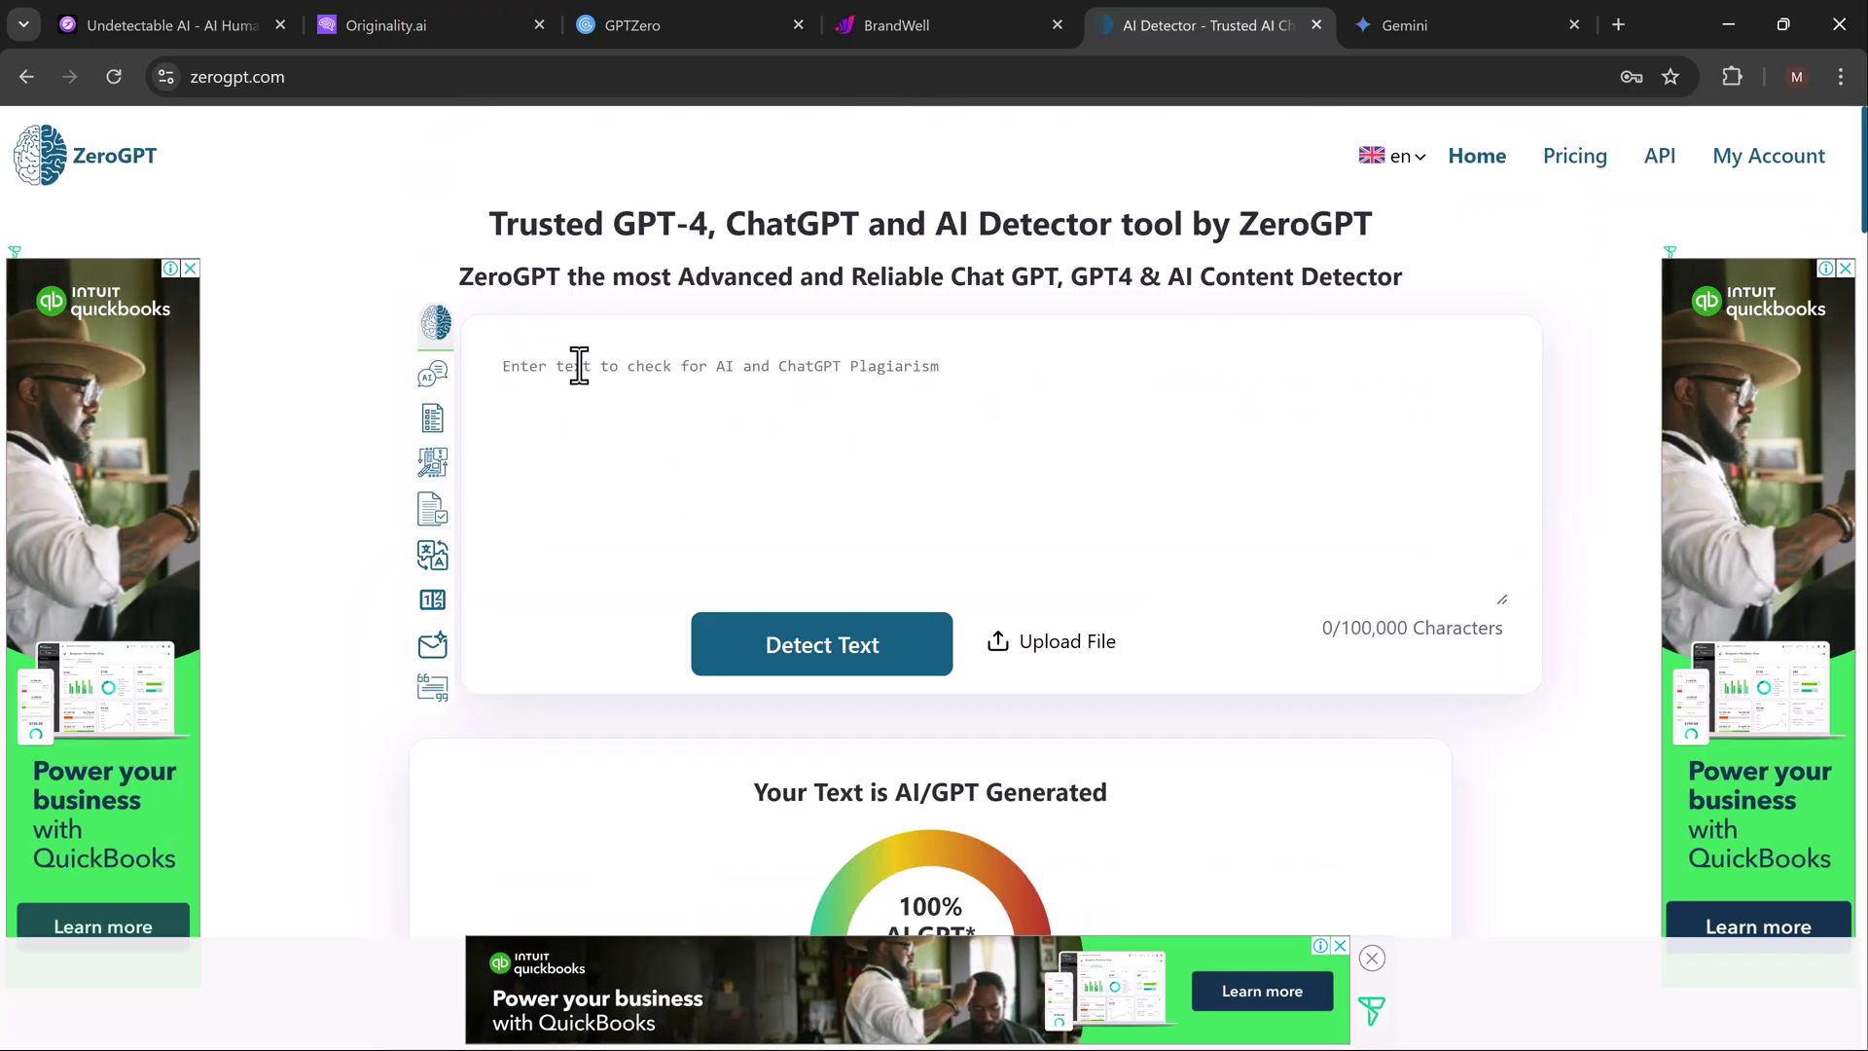
{"action": "key", "text": "ctrl+v"}
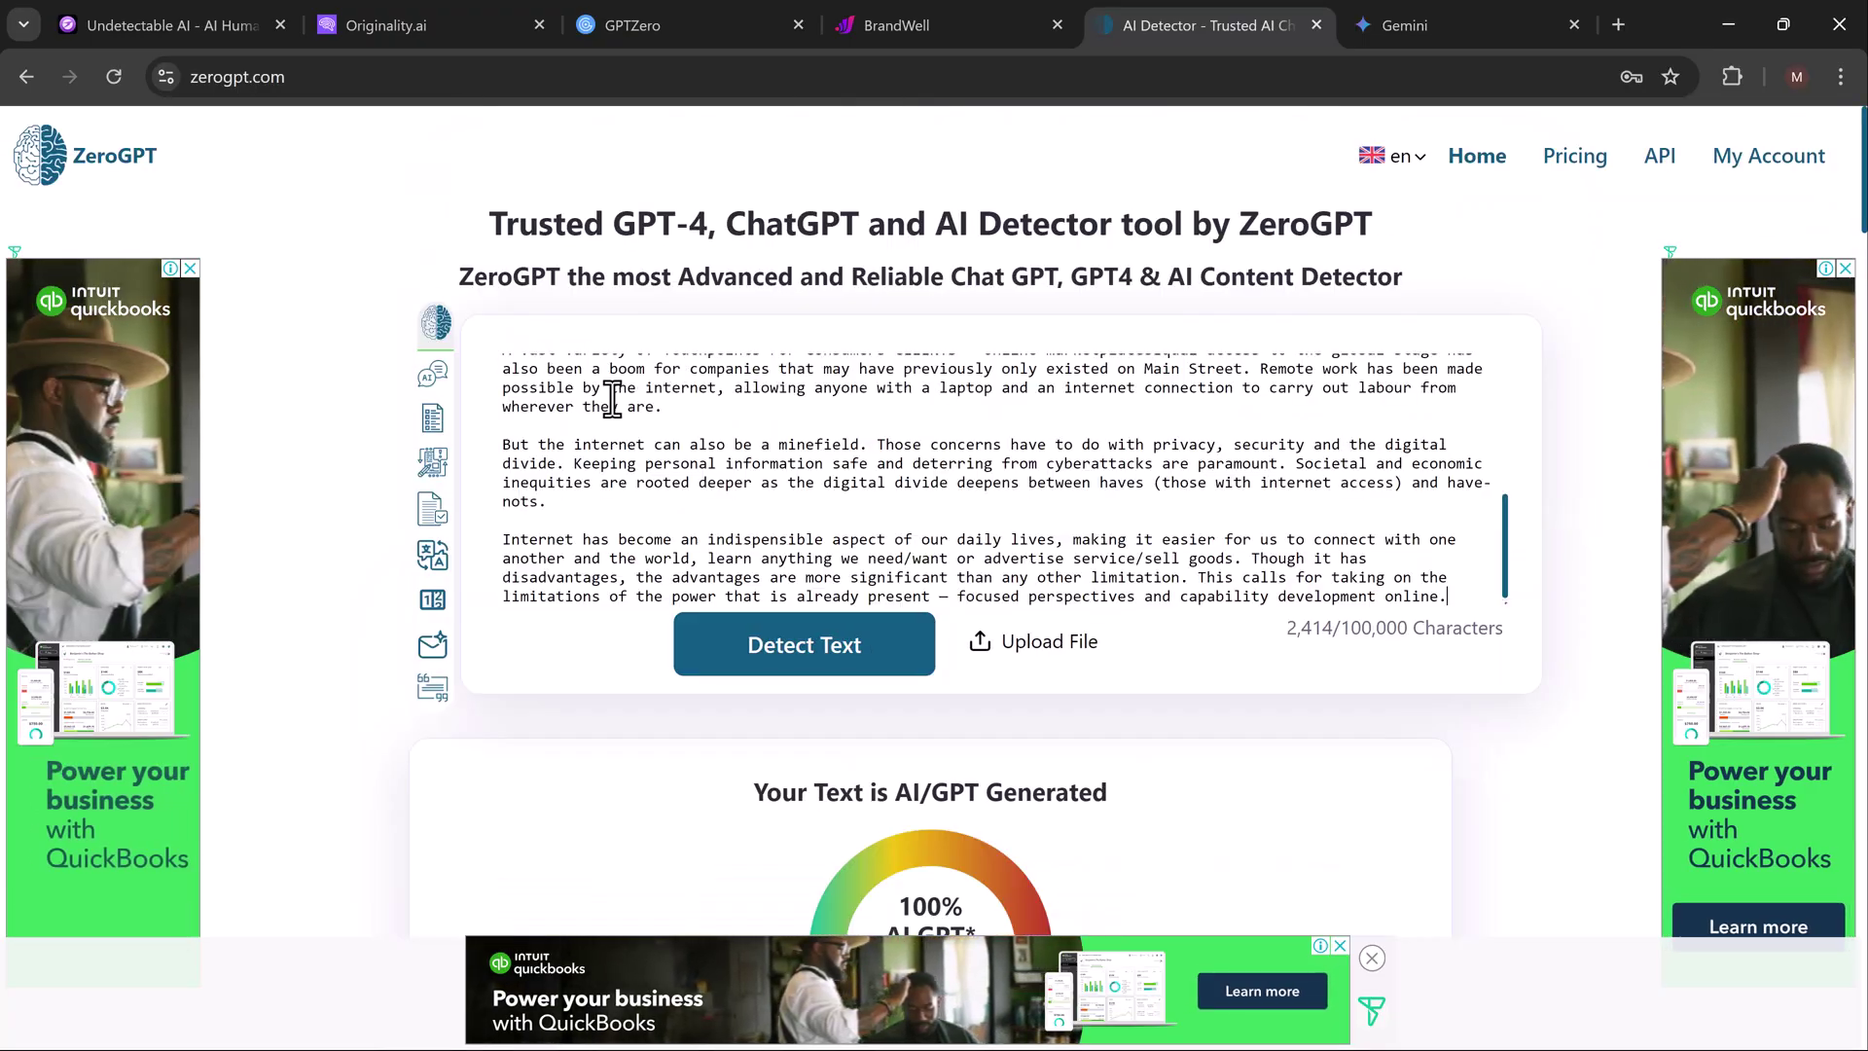
{"action": "left_click", "coordinate": [800, 661]}
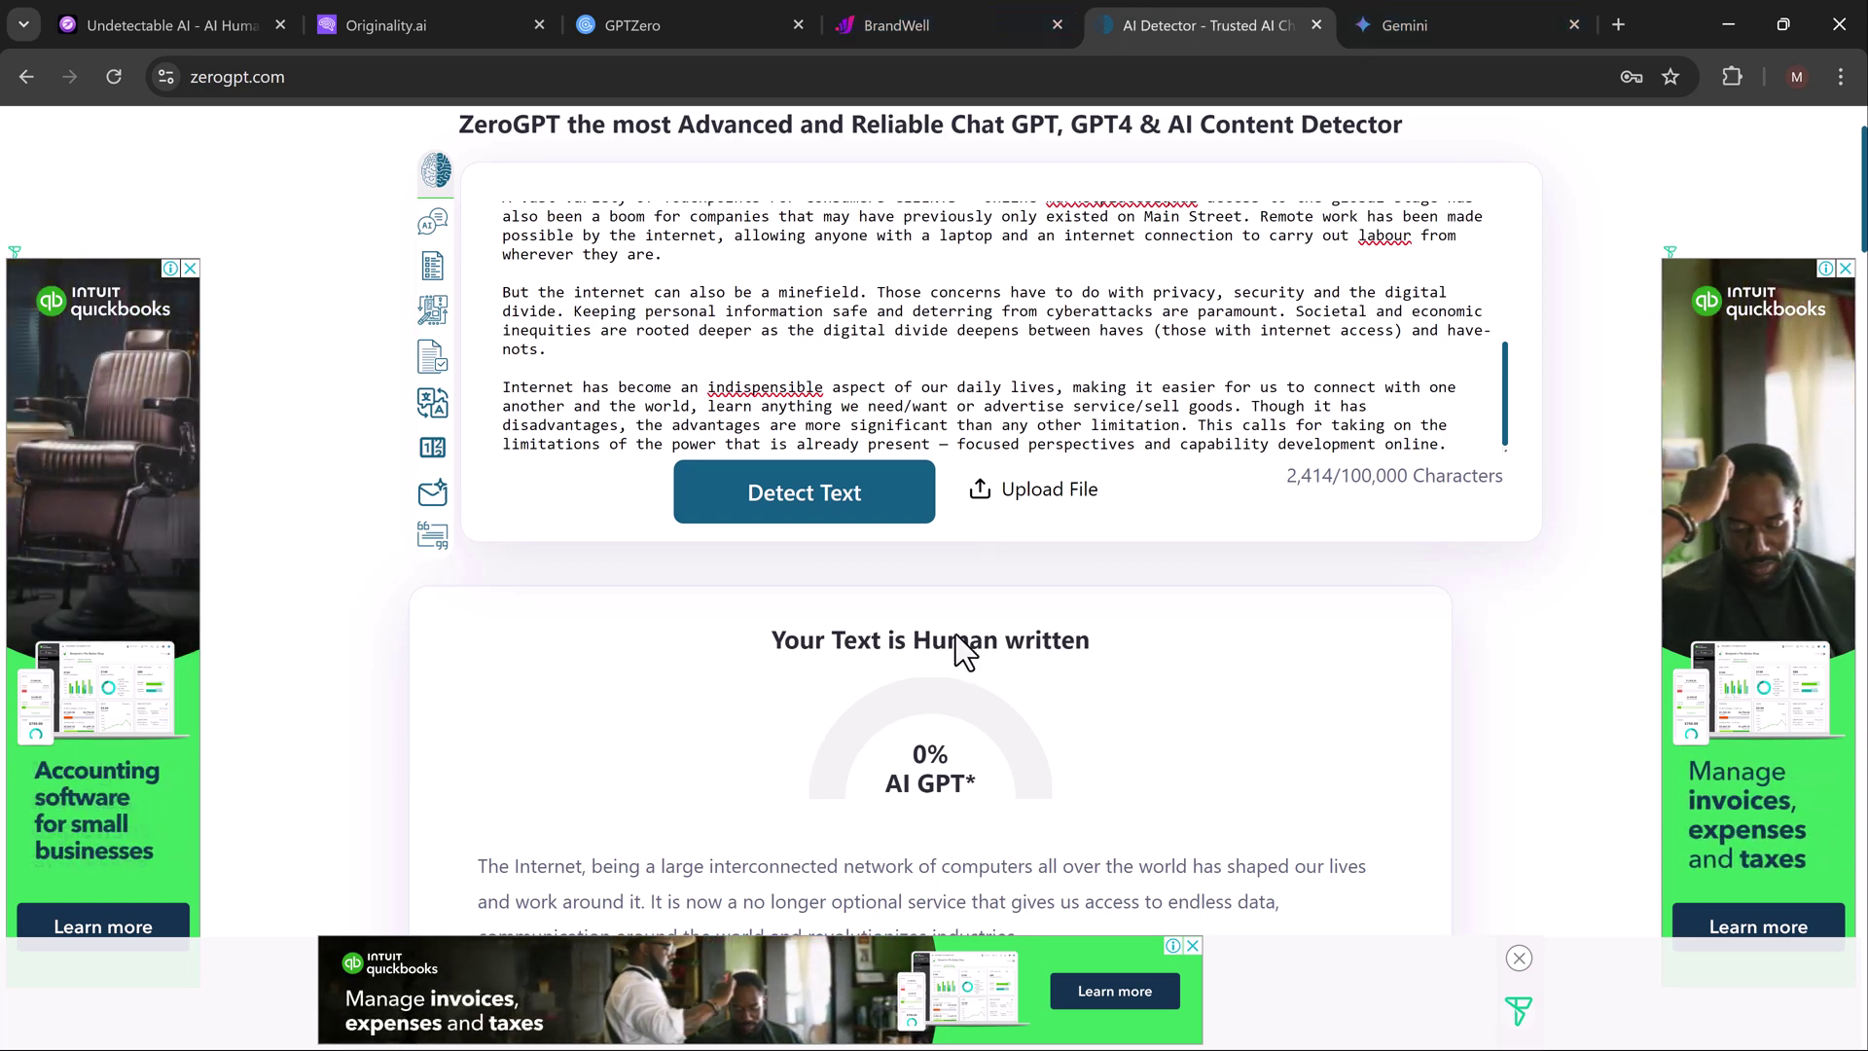
{"action": "scroll", "coordinate": [958, 623], "scroll_direction": "up", "scroll_amount": 2}
{"action": "scroll", "coordinate": [955, 634], "scroll_direction": "down", "scroll_amount": 1}
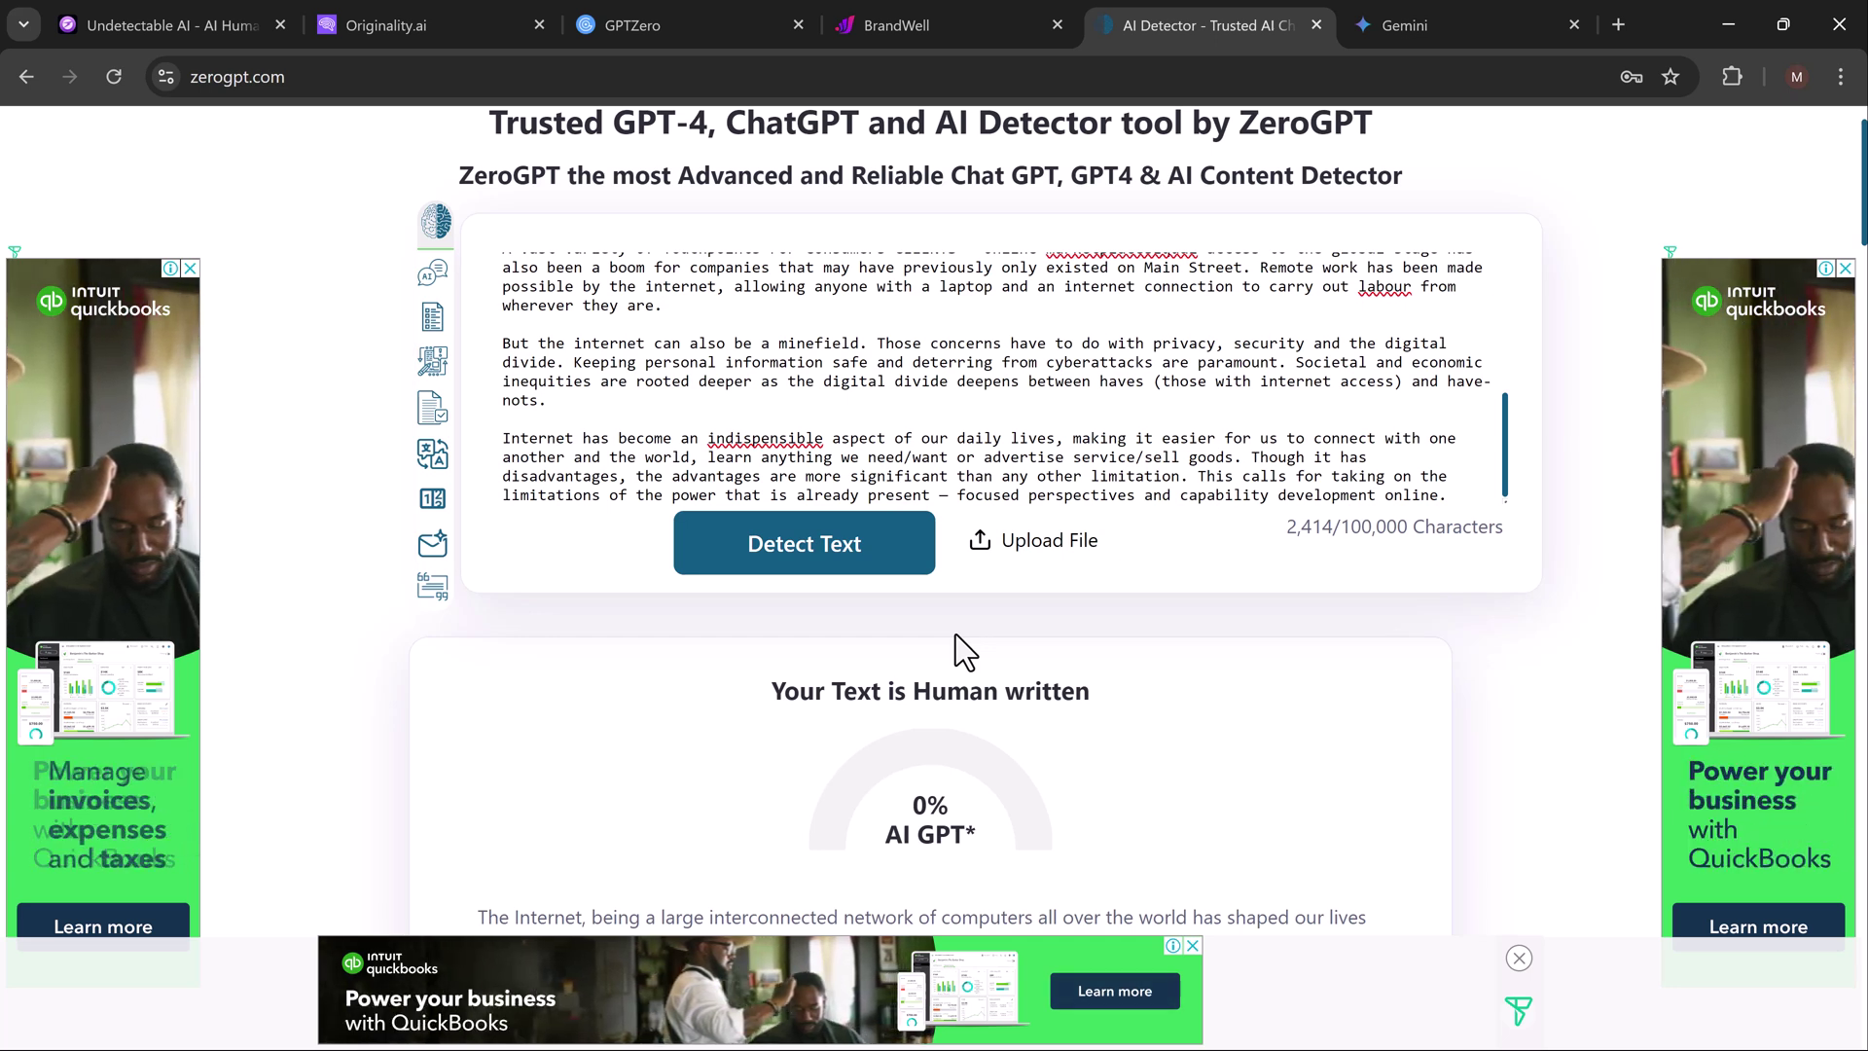
Return to the emptied Rewritify humanizer and scroll down through the sections below it.
{"action": "left_click", "coordinate": [185, 19]}
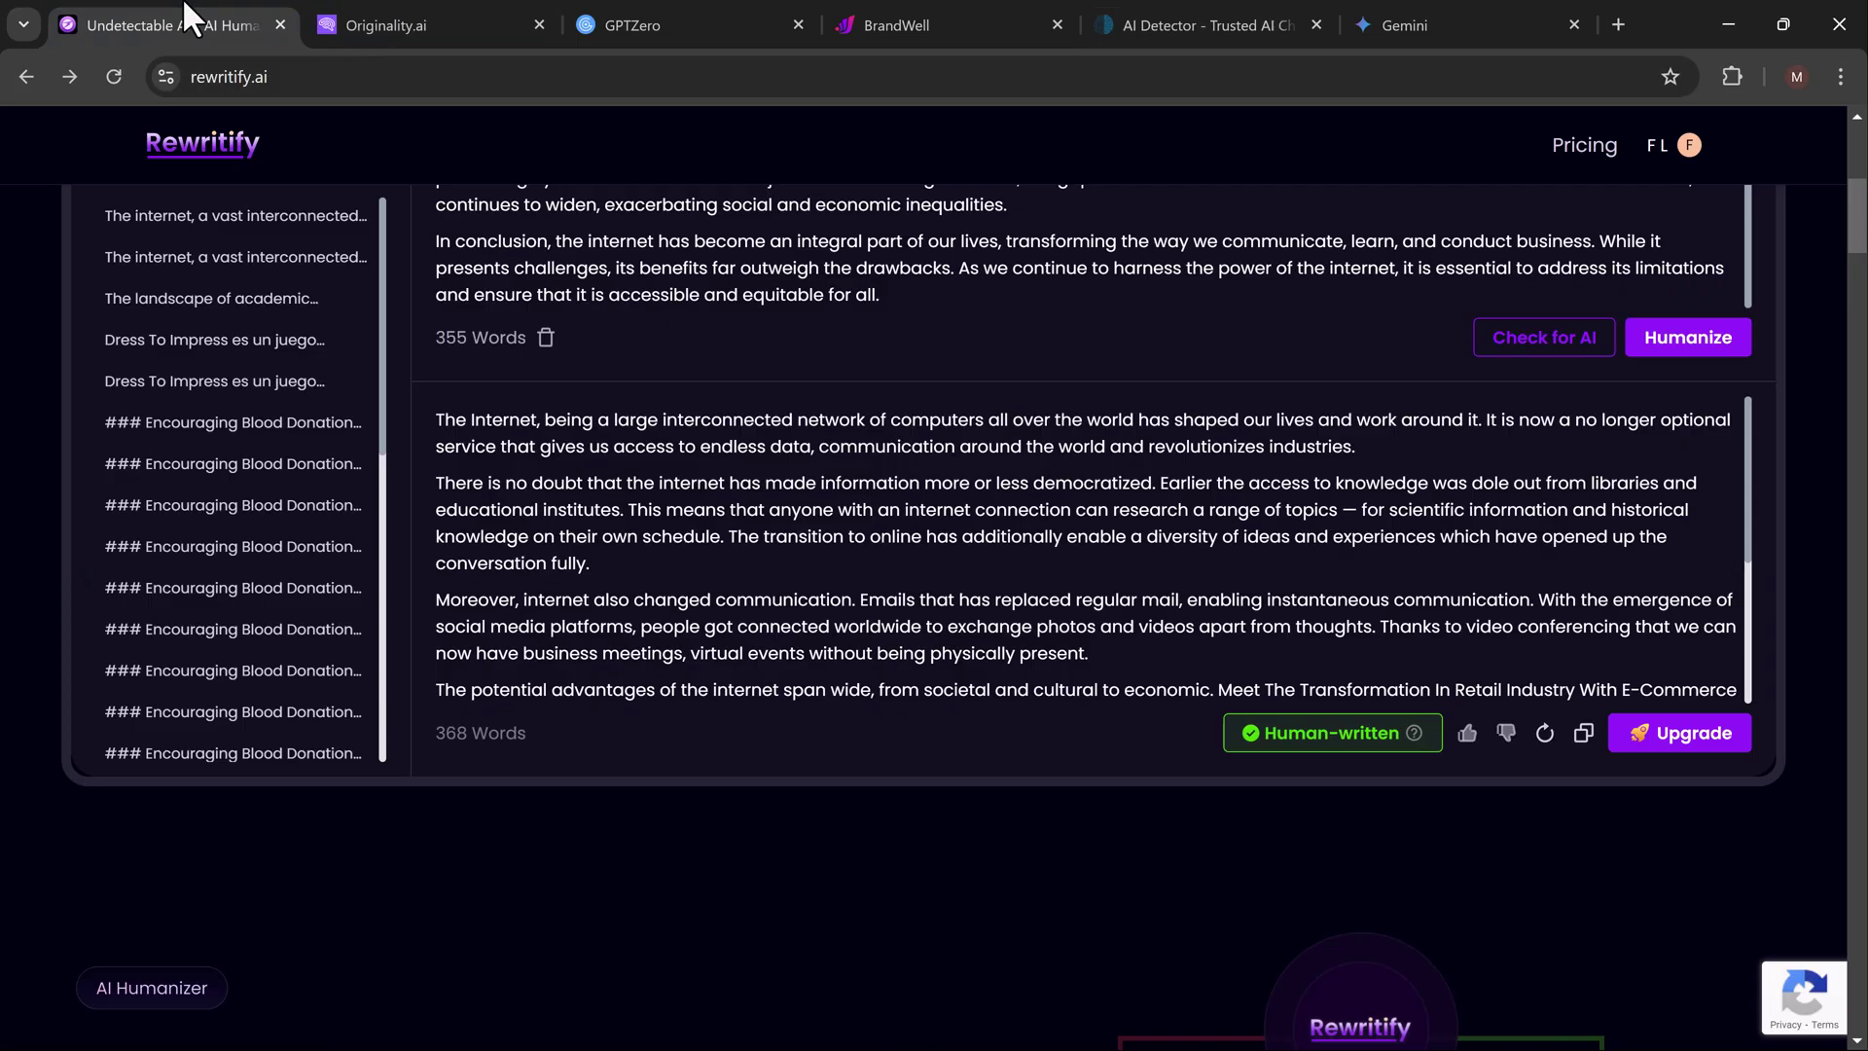
{"action": "scroll", "coordinate": [801, 435], "scroll_direction": "up", "scroll_amount": 6}
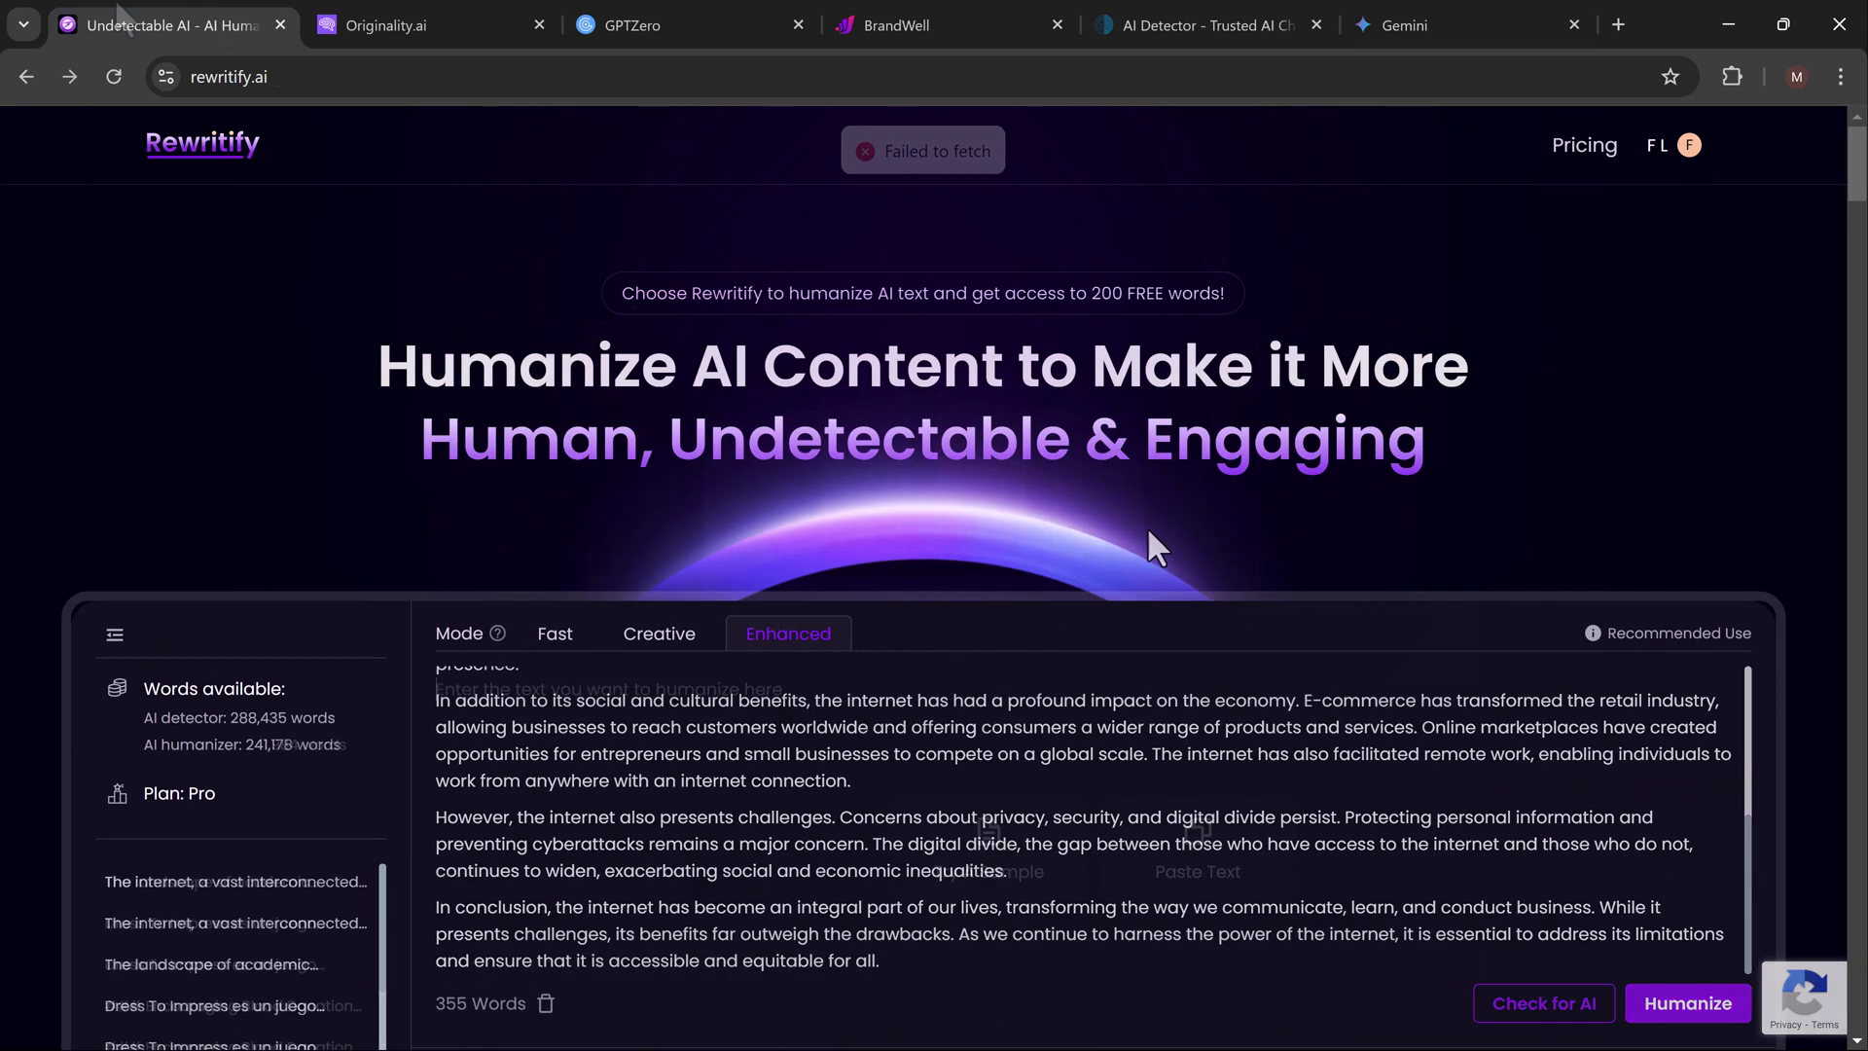
{"action": "left_click_drag", "start_coordinate": [1860, 175], "coordinate": [1862, 199]}
{"action": "scroll", "coordinate": [1345, 1041], "scroll_direction": "up", "scroll_amount": 3}
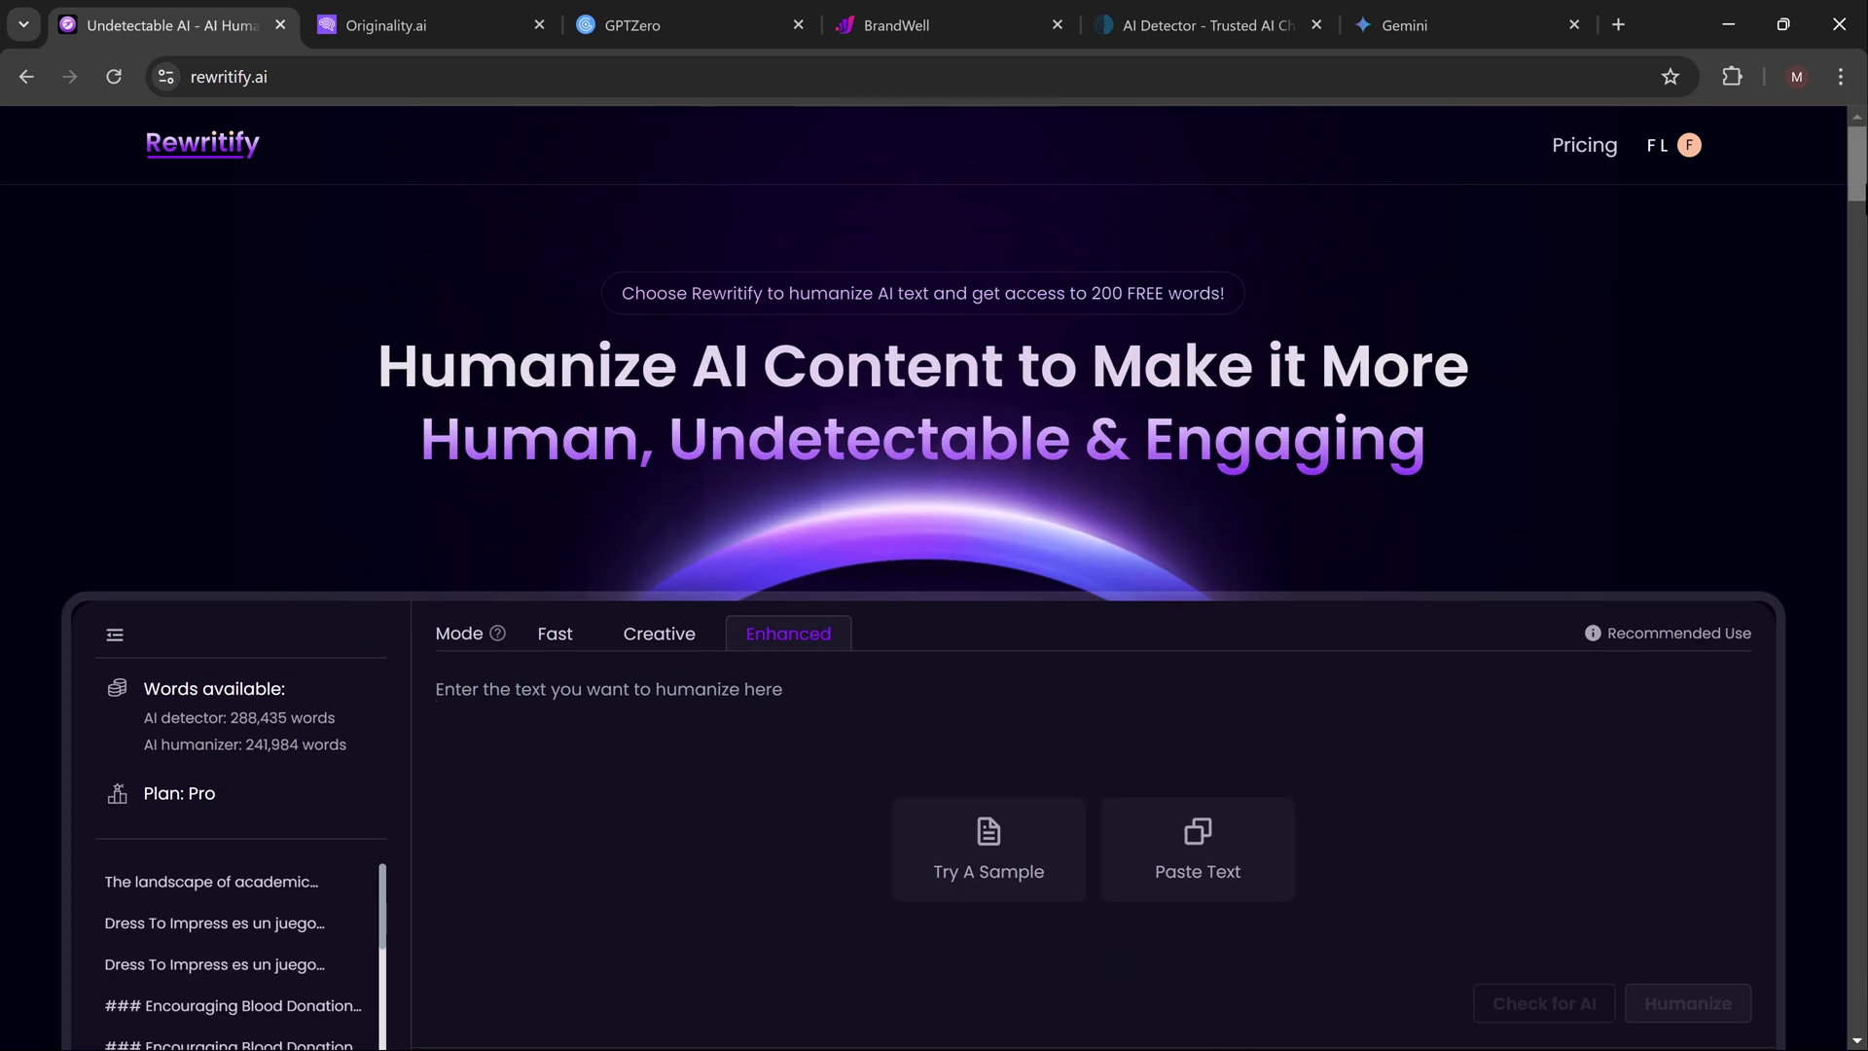
{"action": "left_click_drag", "start_coordinate": [1860, 177], "coordinate": [1860, 214]}
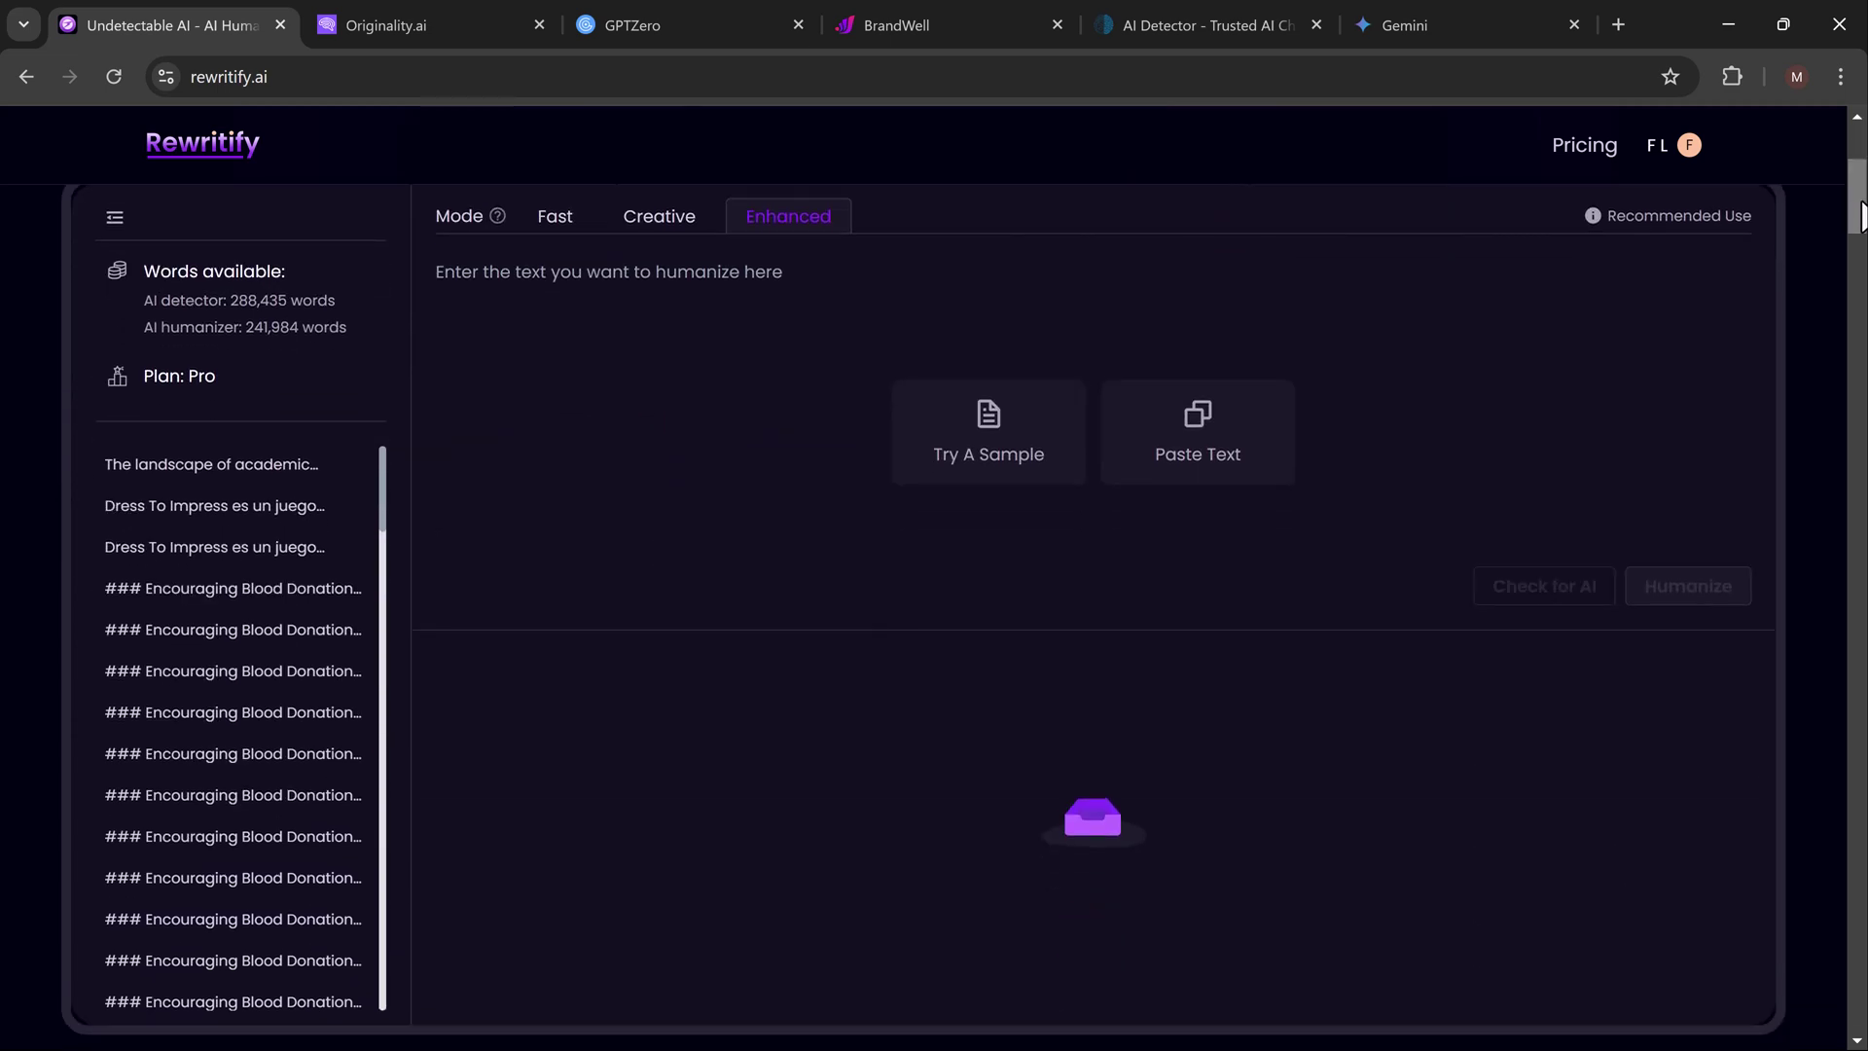
{"action": "left_click_drag", "start_coordinate": [1859, 214], "coordinate": [1860, 287]}
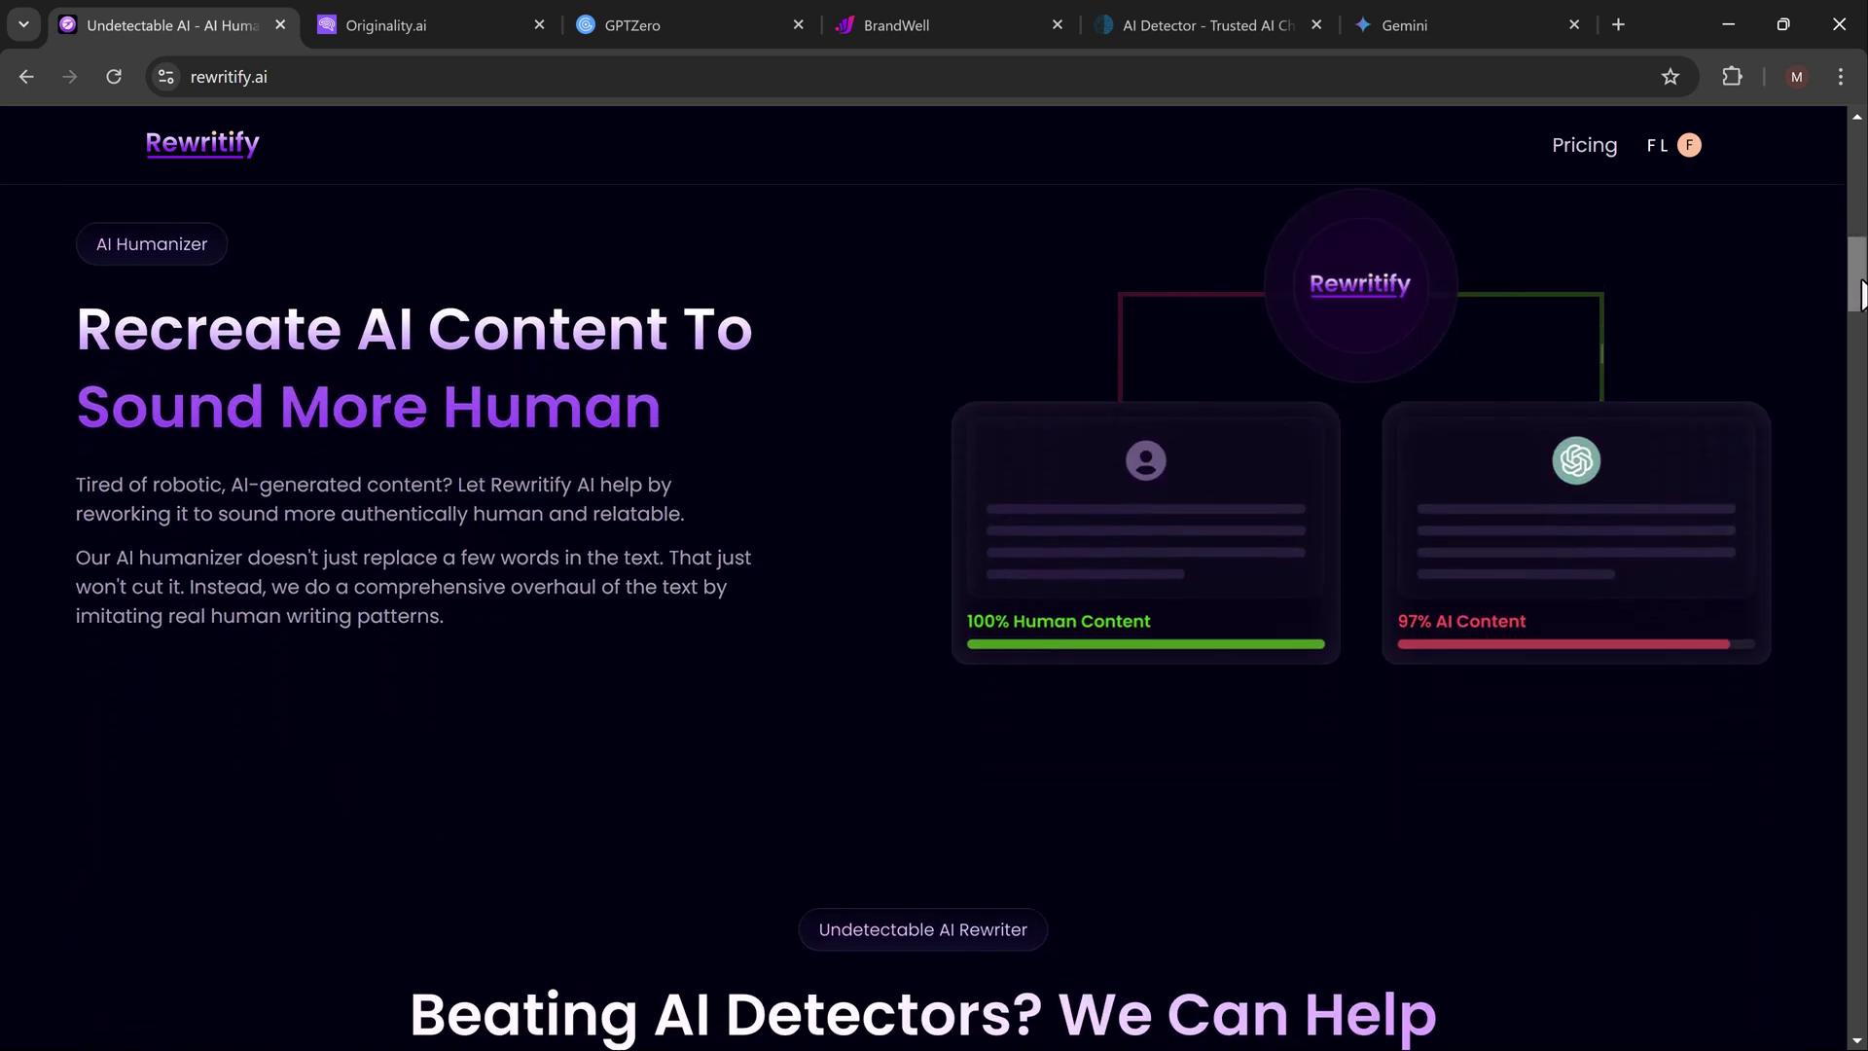